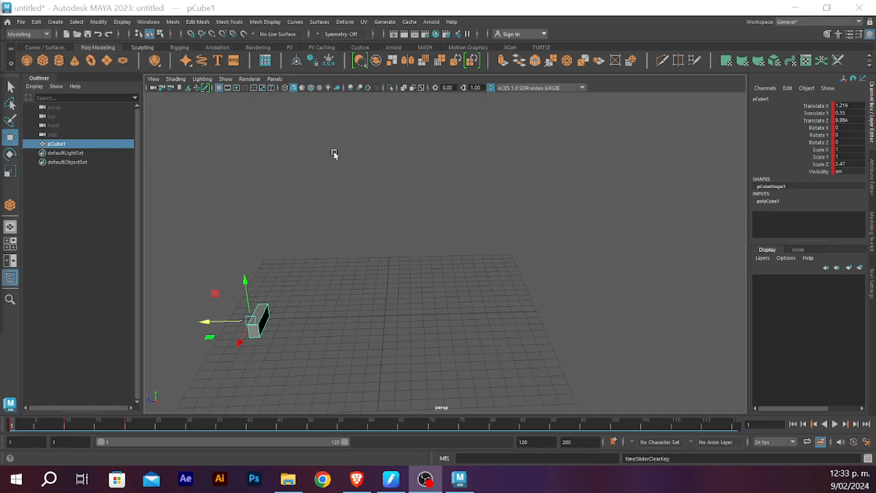
# Step: Select the cube and review its existing animation between frames 1 and 20 by scrubbing and playing the timeline
pyautogui.click(312, 261)
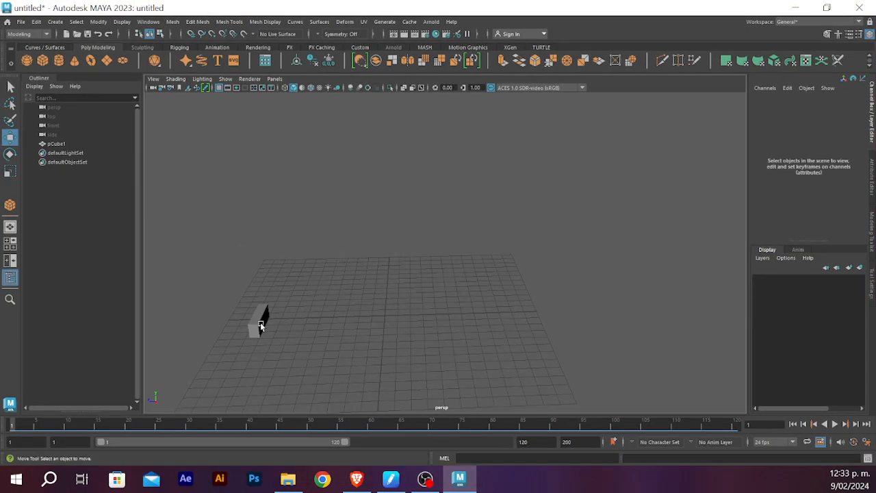
pyautogui.click(260, 326)
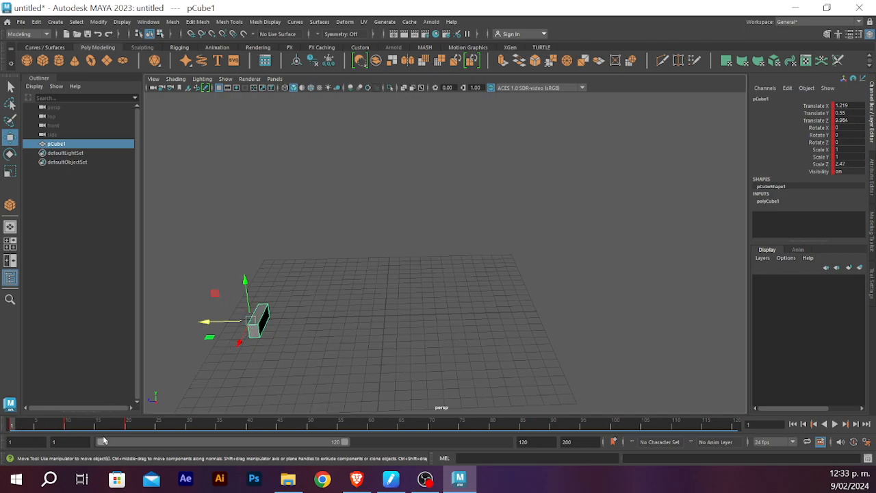
pyautogui.click(128, 425)
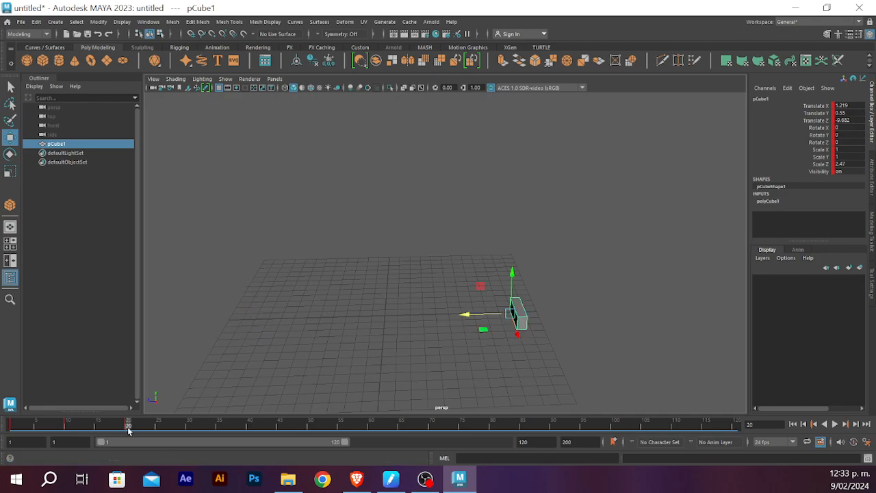
pyautogui.click(13, 425)
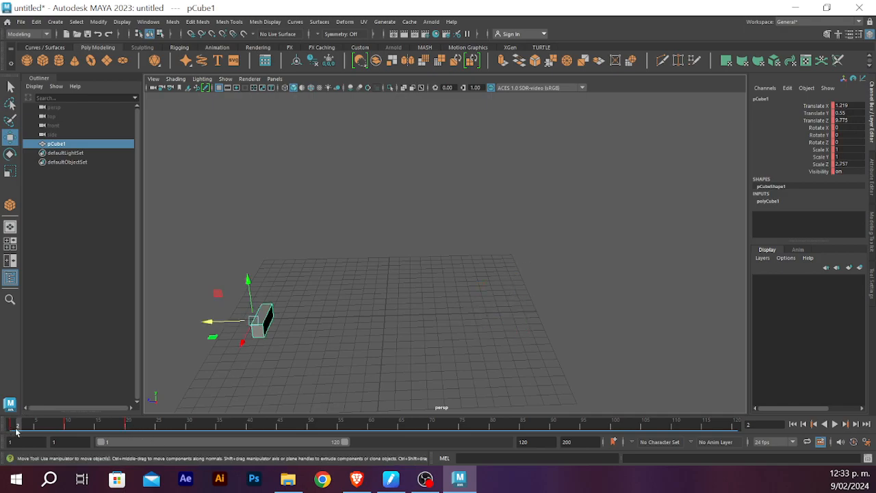
pyautogui.hotkey('alt', 'v')
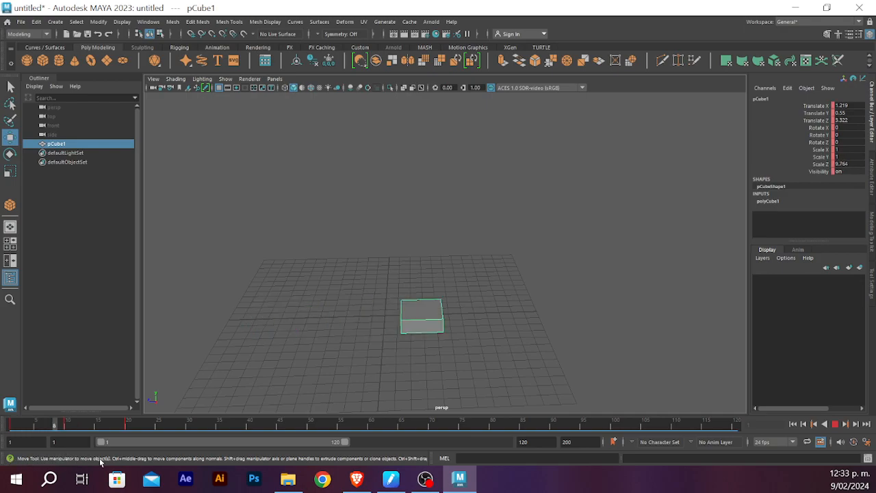
pyautogui.press('Escape')
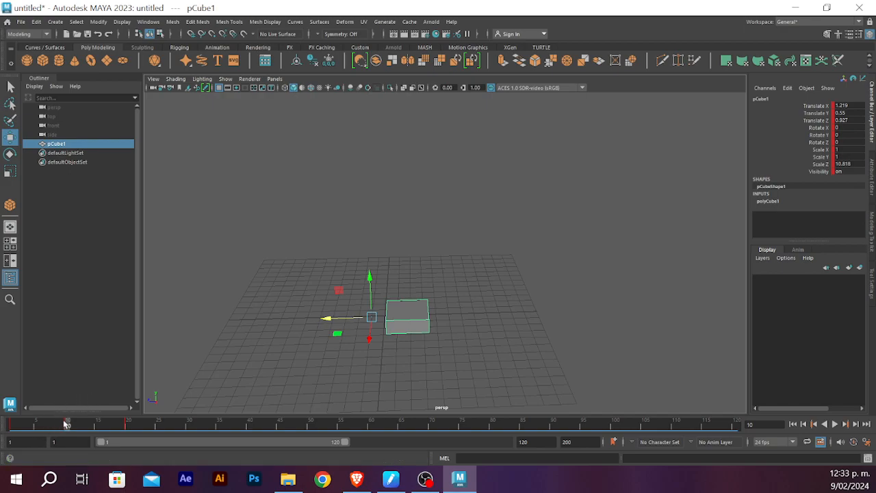
pyautogui.click(39, 429)
pyautogui.hotkey('alt', 'v')
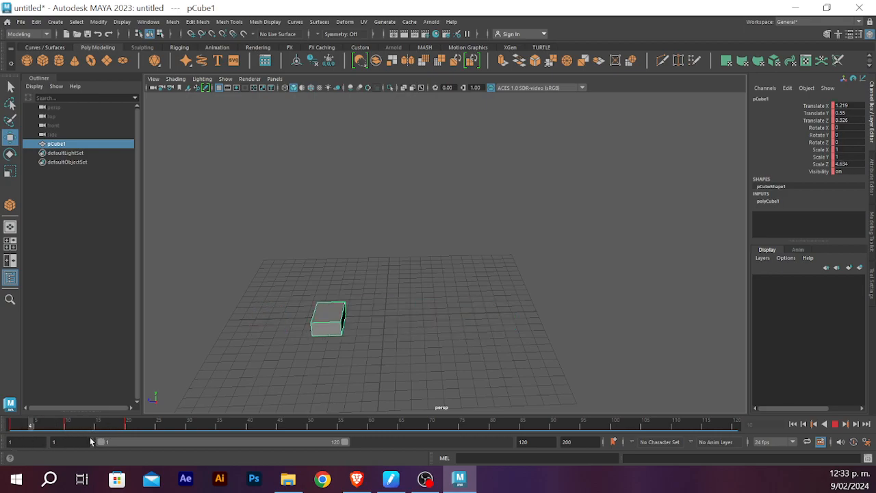
pyautogui.moveTo(84, 422); pyautogui.dragTo(60, 406)
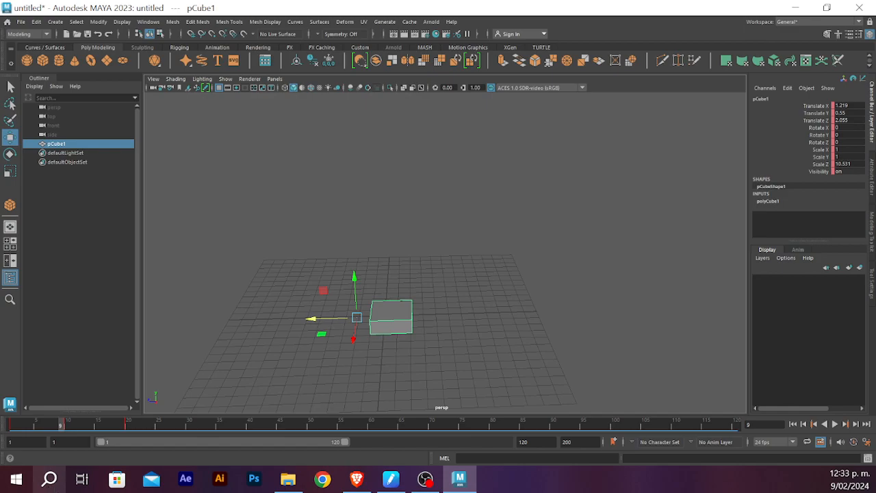
pyautogui.click(18, 425)
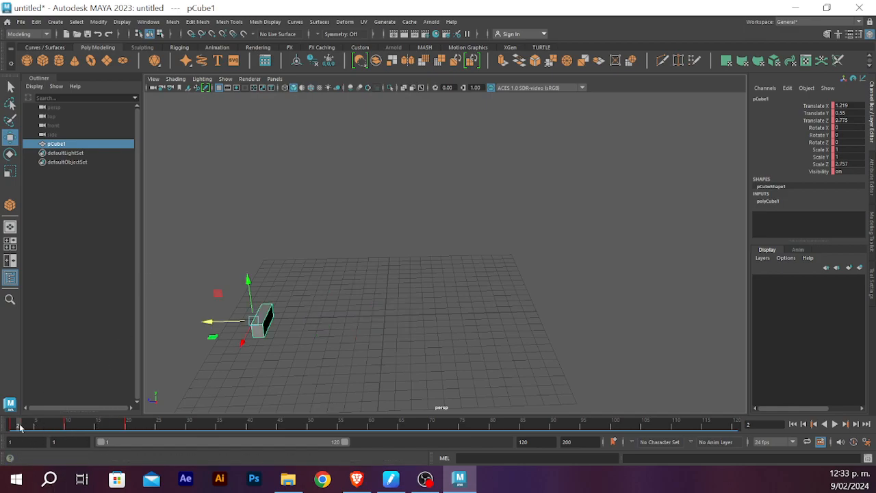
# Step: Center the cube's pivot, return to frame 1, and reselect the cube
pyautogui.click(299, 62)
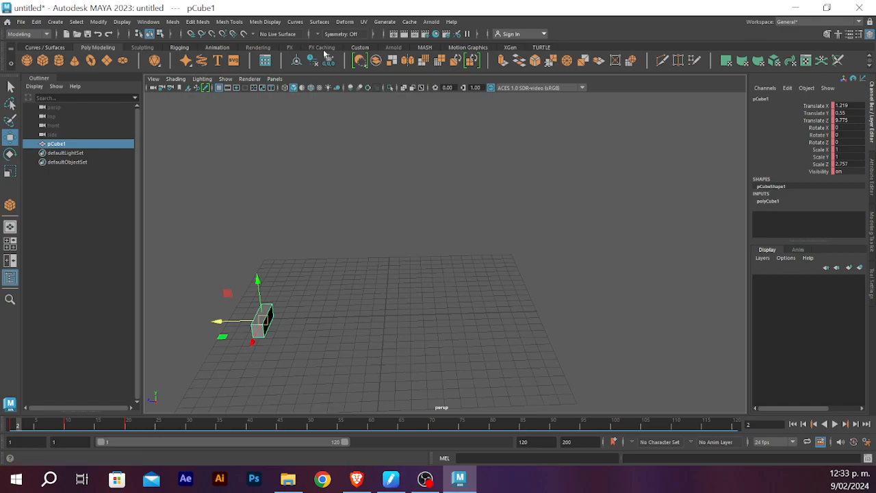
pyautogui.click(335, 332)
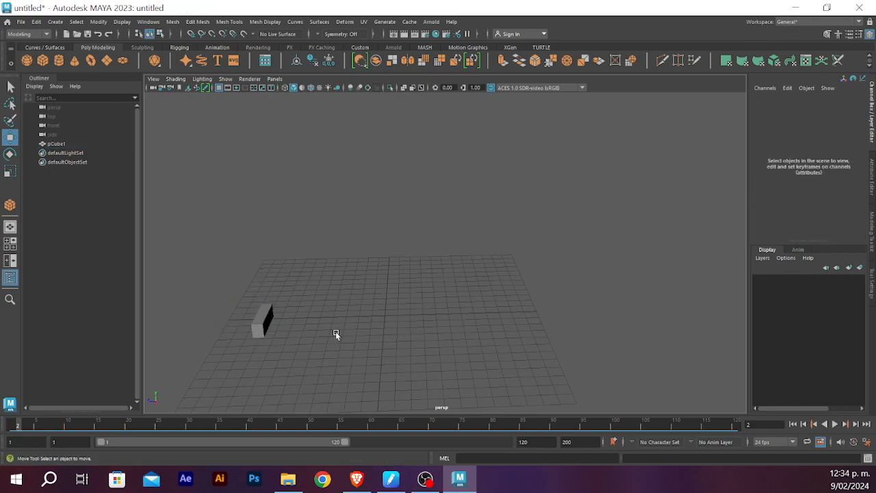
pyautogui.click(11, 425)
pyautogui.click(272, 320)
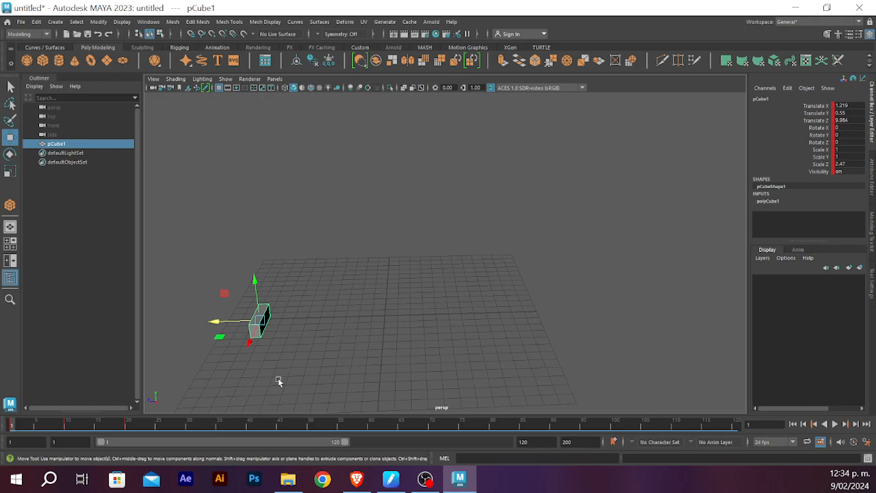
# Step: At frame 25, move the cube along Z to about -12.1 and set a keyframe
pyautogui.moveTo(18, 425); pyautogui.dragTo(129, 425)
pyautogui.click(158, 425)
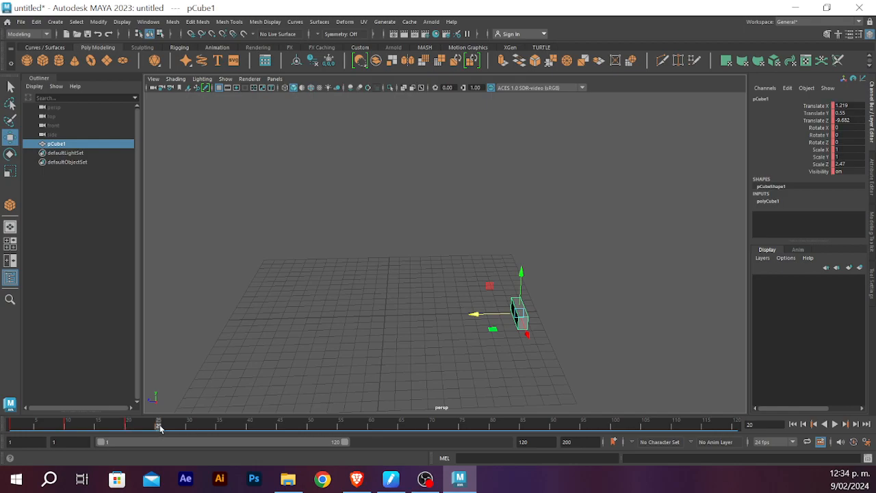
pyautogui.moveTo(475, 313); pyautogui.dragTo(505, 313)
pyautogui.press('s')
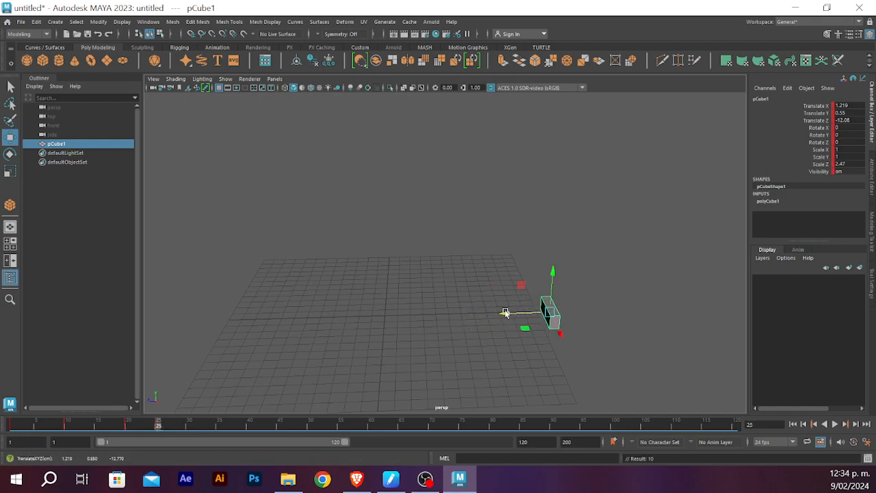
# Step: At frame 35, move the cube back across the grid to Z about 10.6 and set a keyframe
pyautogui.click(218, 427)
pyautogui.moveTo(506, 314); pyautogui.dragTo(210, 324)
pyautogui.press('s')
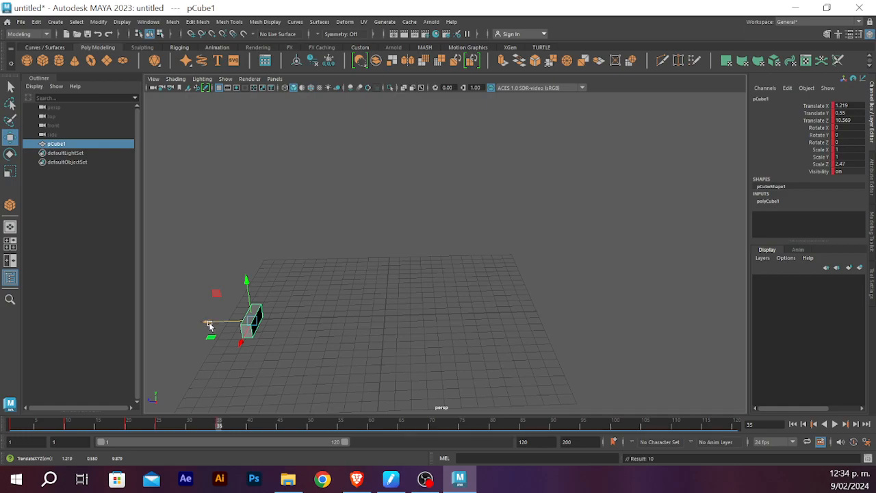
# Step: Scrub and play the cube's extended animation through frame 35 from a closer view, ending at frame 1
pyautogui.moveTo(130, 424); pyautogui.dragTo(218, 439)
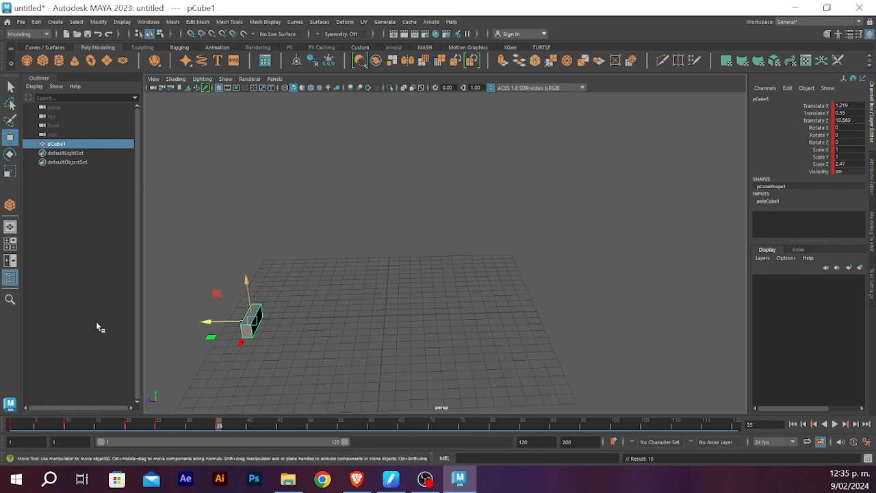
pyautogui.moveTo(130, 418); pyautogui.dragTo(152, 423)
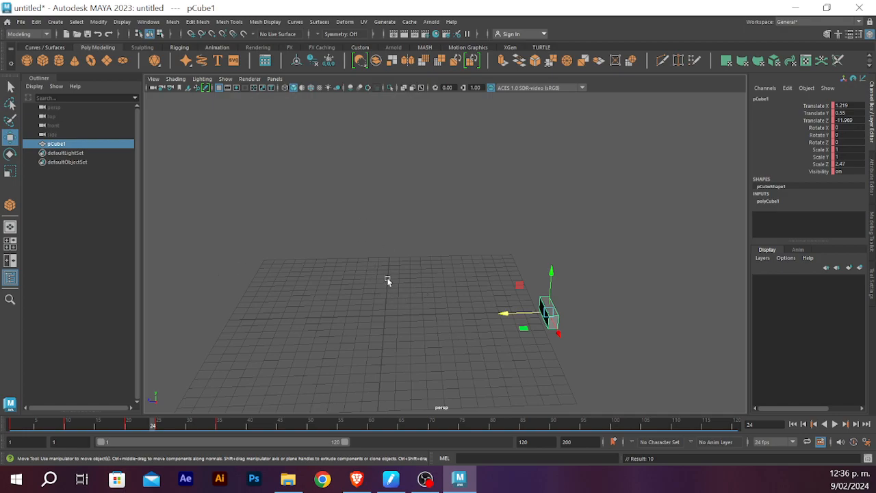
pyautogui.moveTo(11, 422); pyautogui.dragTo(98, 434)
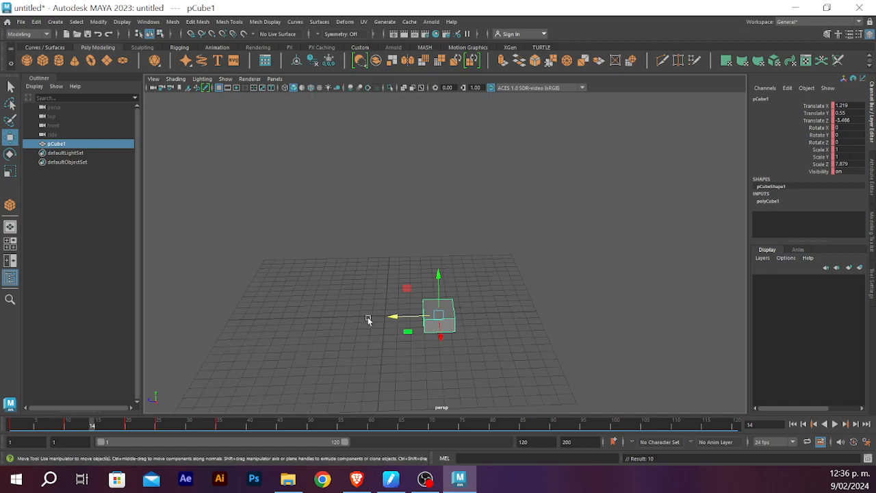
pyautogui.keyDown('alt'); pyautogui.moveTo(348, 262); pyautogui.dragTo(408, 194, button='middle'); pyautogui.keyUp('alt')
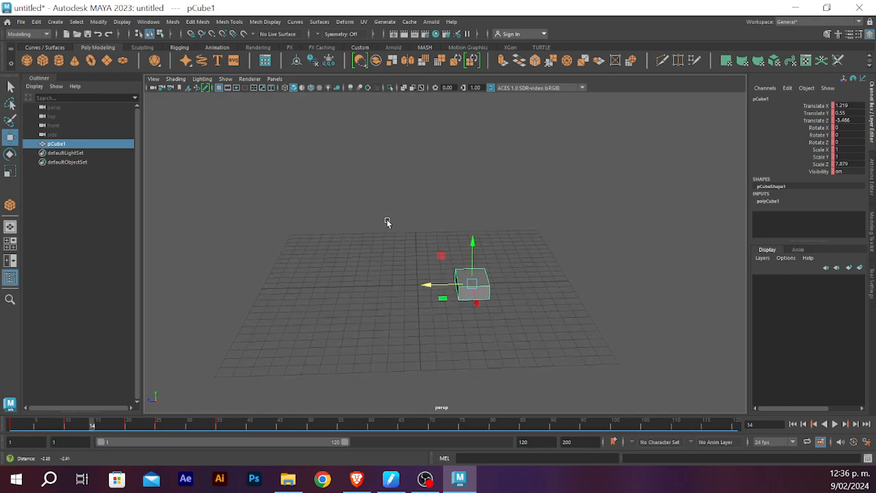
pyautogui.scroll(3, 396, 168)
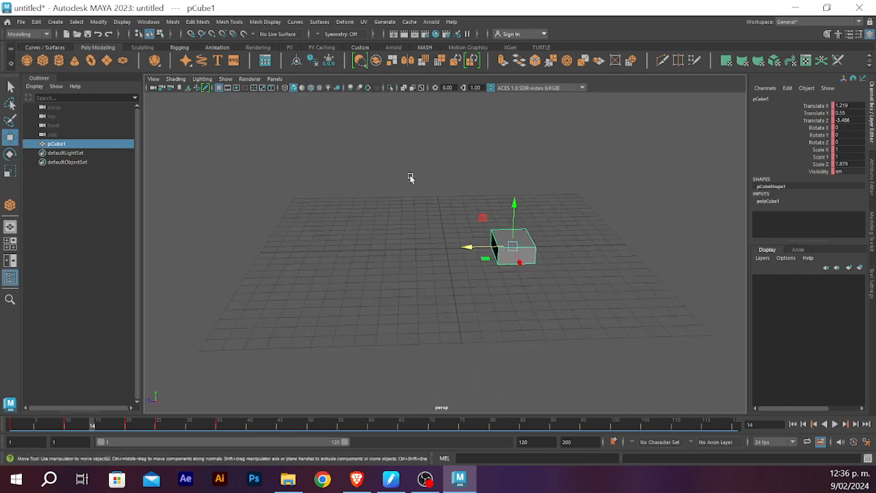
pyautogui.moveTo(415, 197)
pyautogui.keyDown('alt'); pyautogui.mouseDown()
pyautogui.moveTo(409, 193)
pyautogui.moveTo(417, 208)
pyautogui.moveTo(426, 199)
pyautogui.moveTo(422, 211)
pyautogui.mouseUp(); pyautogui.keyUp('alt')
pyautogui.moveTo(434, 205)
pyautogui.keyDown('alt'); pyautogui.mouseDown(button='middle')
pyautogui.moveTo(415, 201)
pyautogui.moveTo(425, 201)
pyautogui.mouseUp(button='middle'); pyautogui.keyUp('alt')
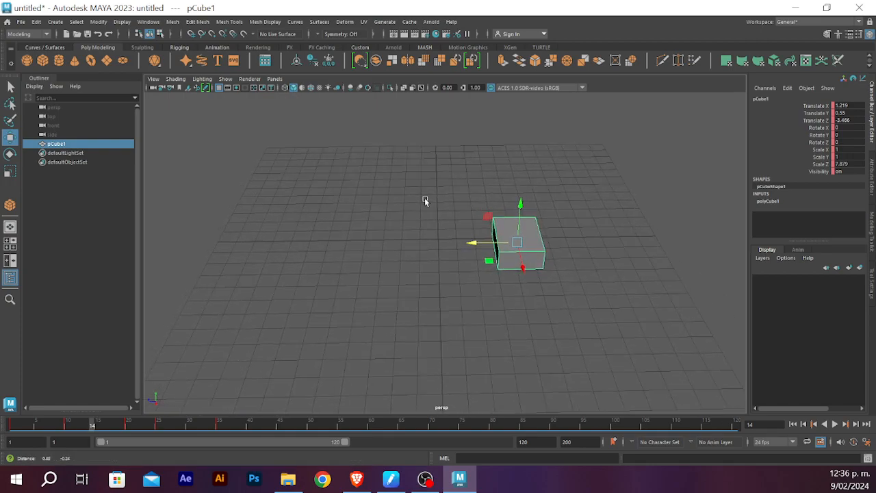
pyautogui.scroll(1, 423, 202)
pyautogui.hotkey('alt', 'v')
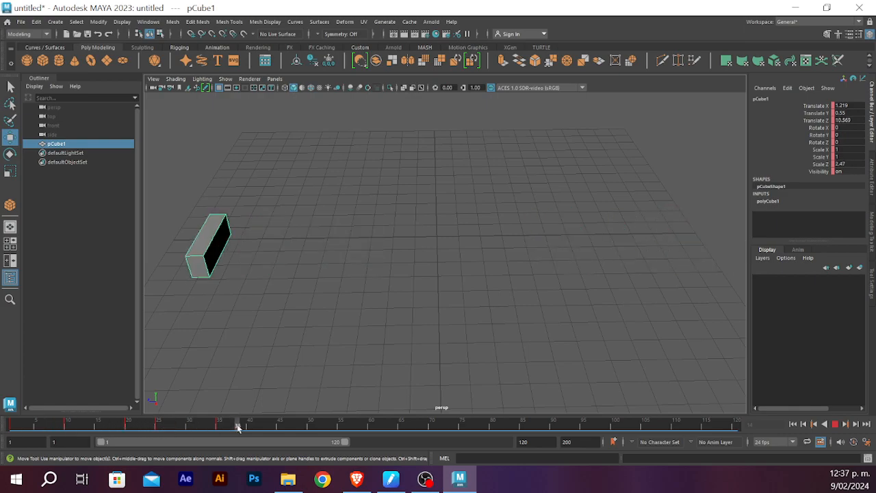
pyautogui.click(12, 426)
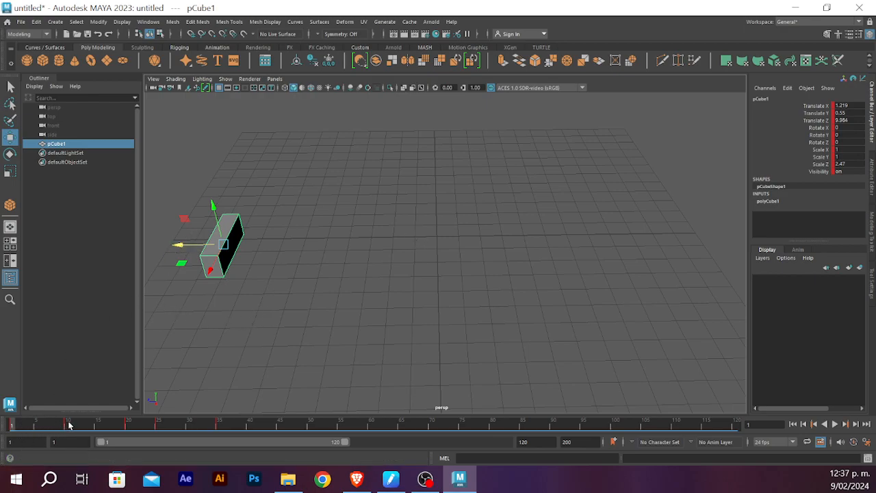
# Step: Play the cube's animation from a low side angle, and review it again from the front, elevated view
pyautogui.moveTo(14, 425)
pyautogui.mouseDown()
pyautogui.moveTo(143, 423)
pyautogui.moveTo(76, 423)
pyautogui.moveTo(122, 403)
pyautogui.moveTo(29, 402)
pyautogui.moveTo(17, 420)
pyautogui.mouseUp()
pyautogui.scroll(-2, 401, 327)
pyautogui.keyDown('alt'); pyautogui.moveTo(433, 315); pyautogui.dragTo(497, 295); pyautogui.keyUp('alt')
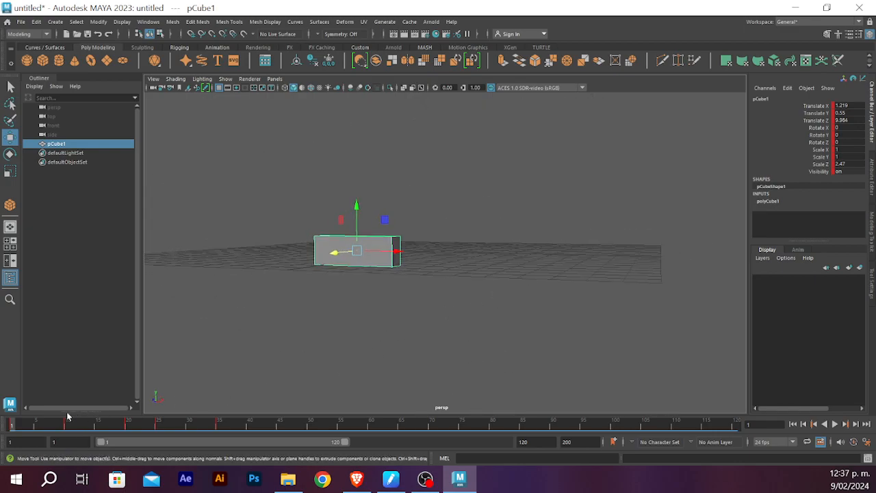
pyautogui.hotkey('alt', 'v')
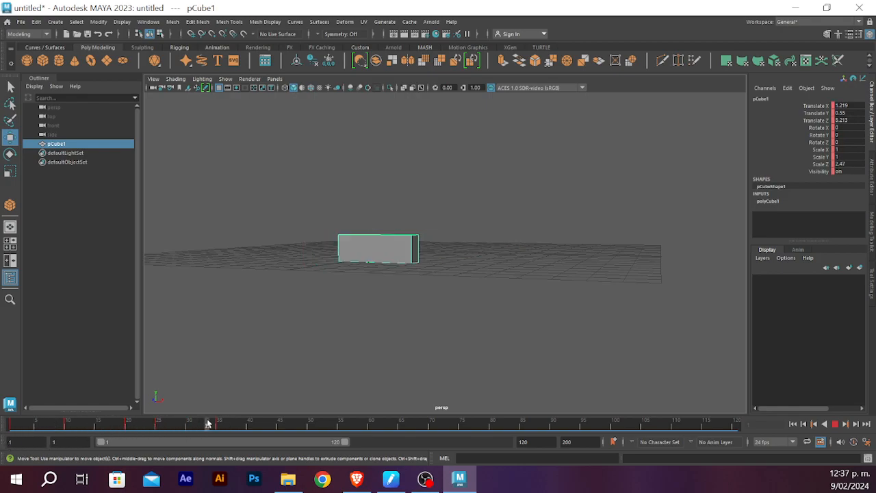
pyautogui.press('Escape')
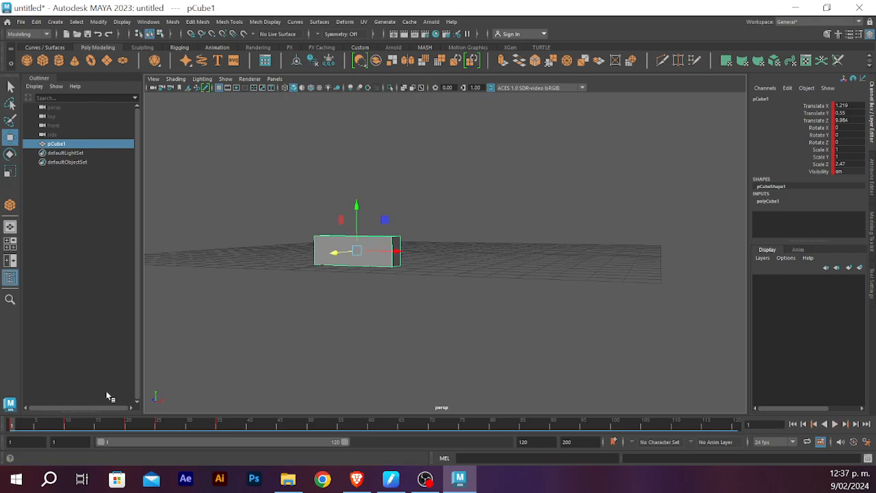
pyautogui.keyDown('alt'); pyautogui.moveTo(533, 277); pyautogui.dragTo(445, 307); pyautogui.keyUp('alt')
pyautogui.moveTo(13, 429); pyautogui.dragTo(73, 424)
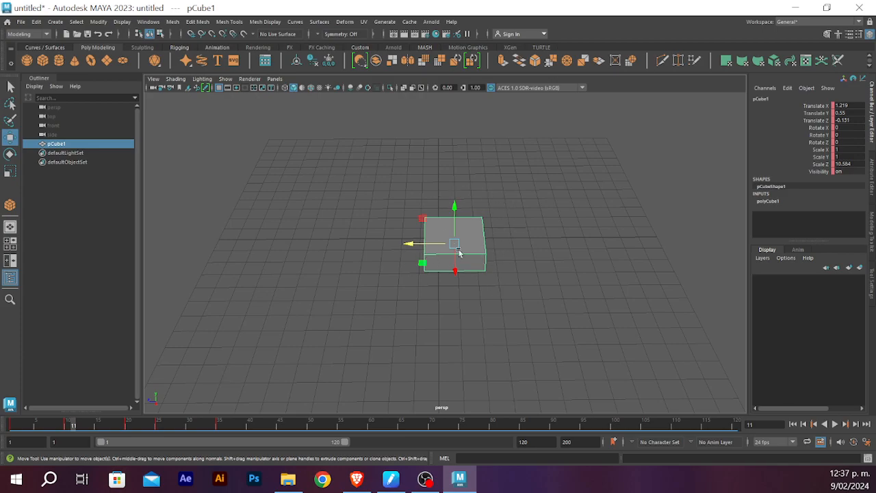
pyautogui.hotkey('alt', 'v')
pyautogui.hotkey('alt', 'v')
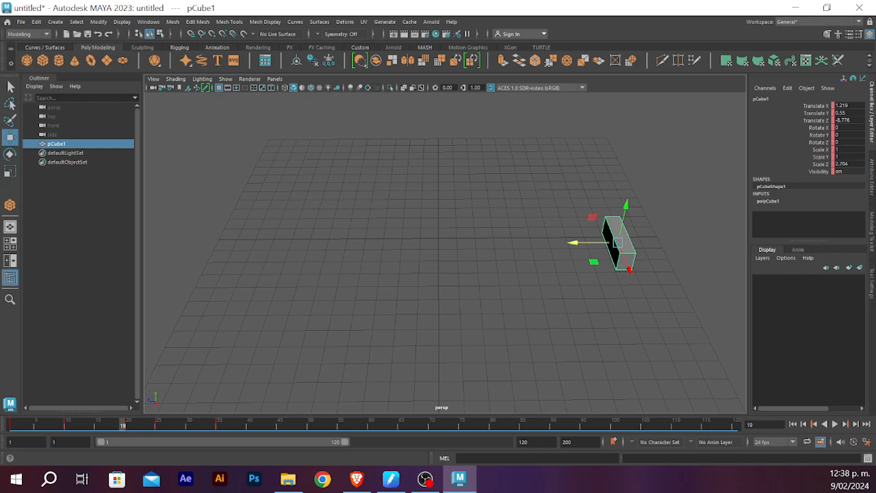
pyautogui.click(568, 244)
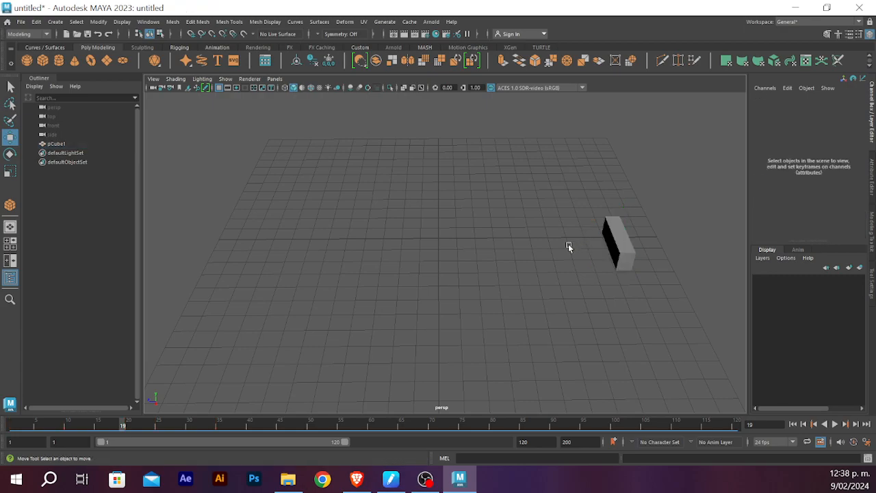
pyautogui.doubleClick(13, 431)
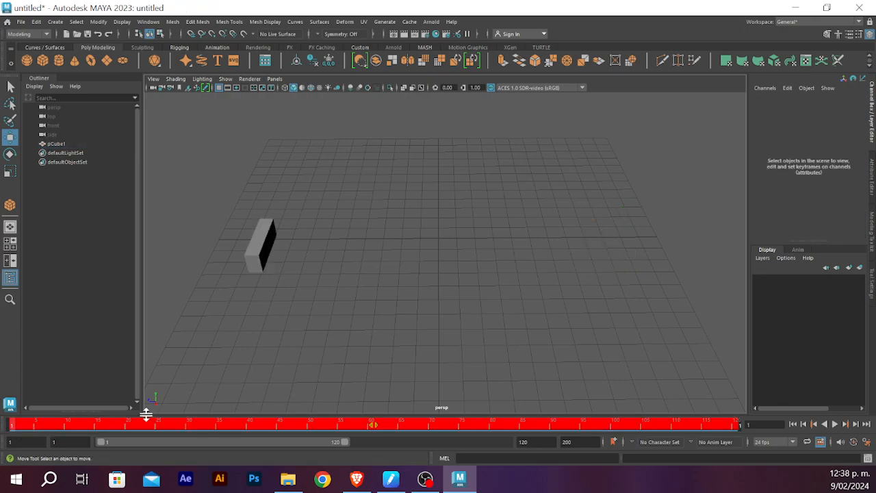
pyautogui.click(79, 429)
pyautogui.doubleClick(3, 430)
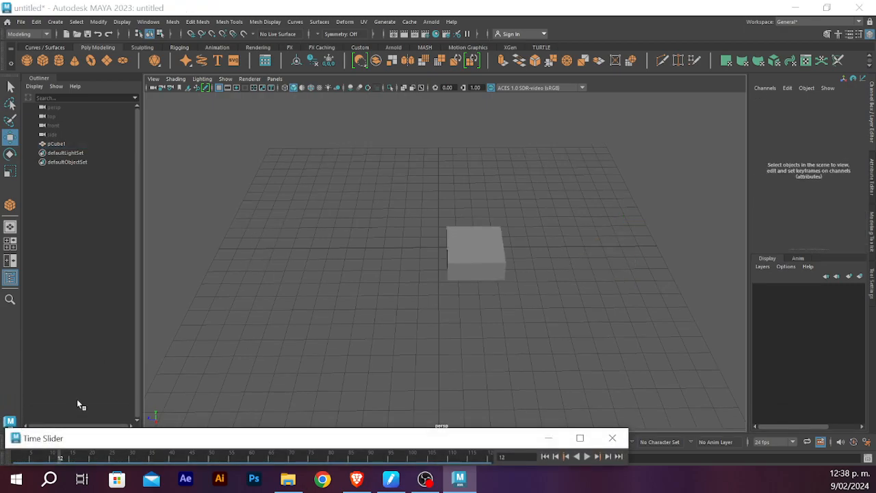
pyautogui.moveTo(59, 439); pyautogui.dragTo(61, 462)
pyautogui.moveTo(60, 471); pyautogui.dragTo(126, 424)
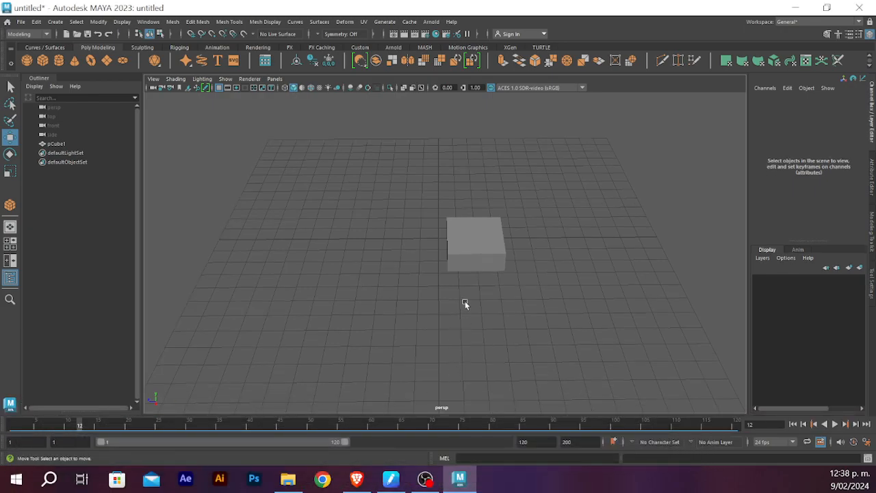
# Step: Select the cube to examine its keyframes on the timeline and go to frame 35
pyautogui.click(18, 425)
pyautogui.click(276, 239)
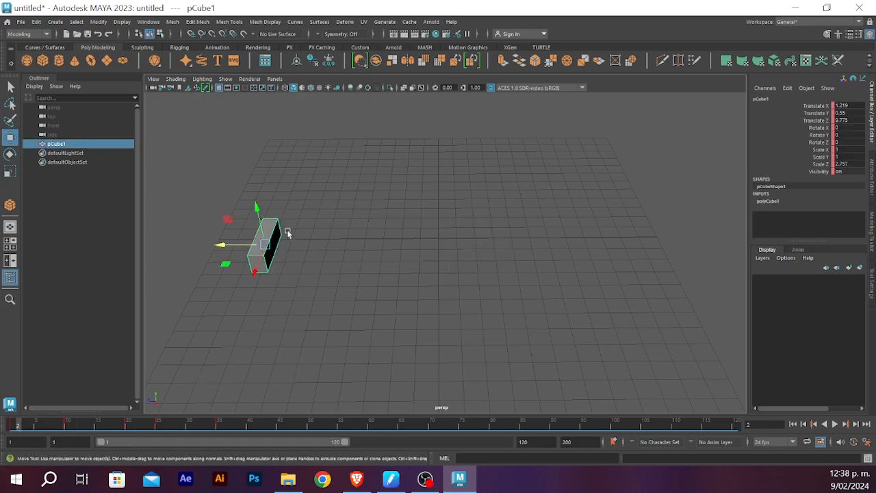
pyautogui.click(218, 424)
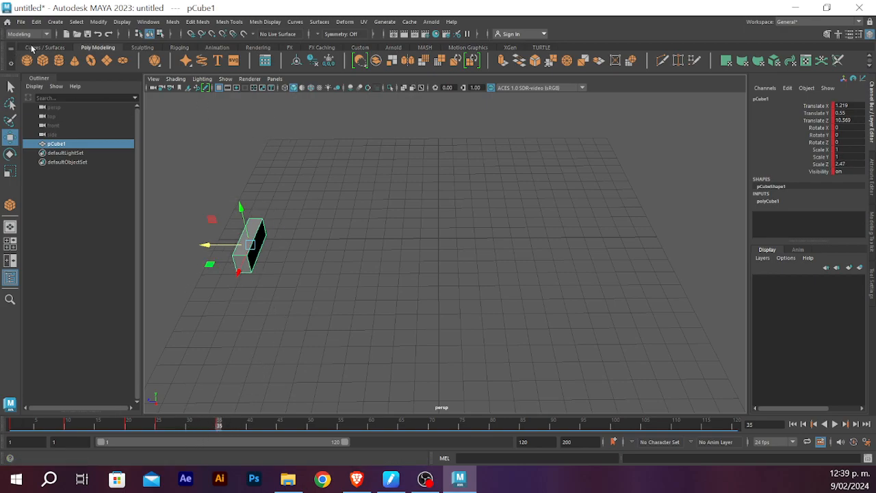
# Step: Create a polygon cone with radius about 1.1 and height about 3.5 near the grid's far corner, behind the cube
pyautogui.click(73, 61)
pyautogui.moveTo(282, 163); pyautogui.dragTo(294, 109)
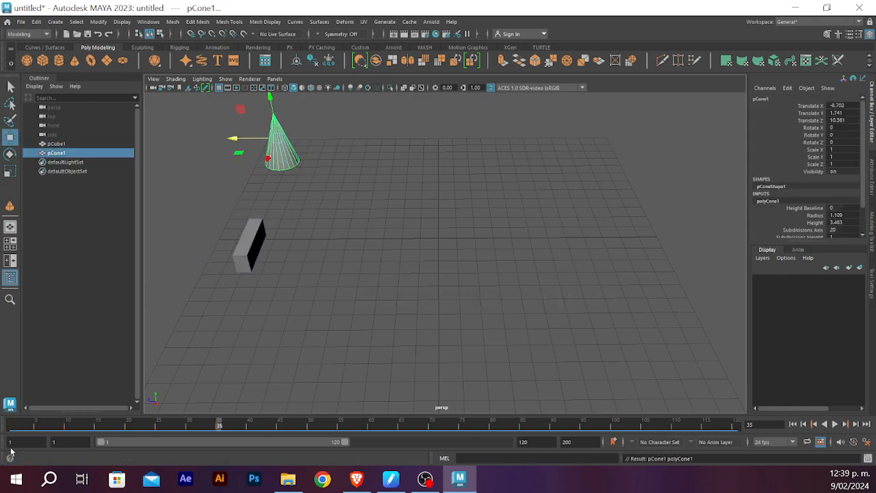
# Step: Set a keyframe for the cone at frame 1 and shorten the playback range to end at frame 72
pyautogui.click(10, 427)
pyautogui.press('s')
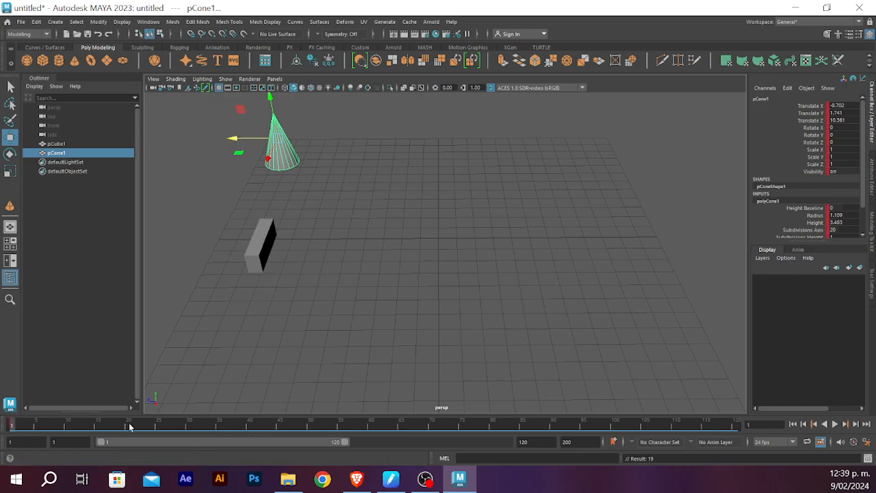
pyautogui.click(706, 423)
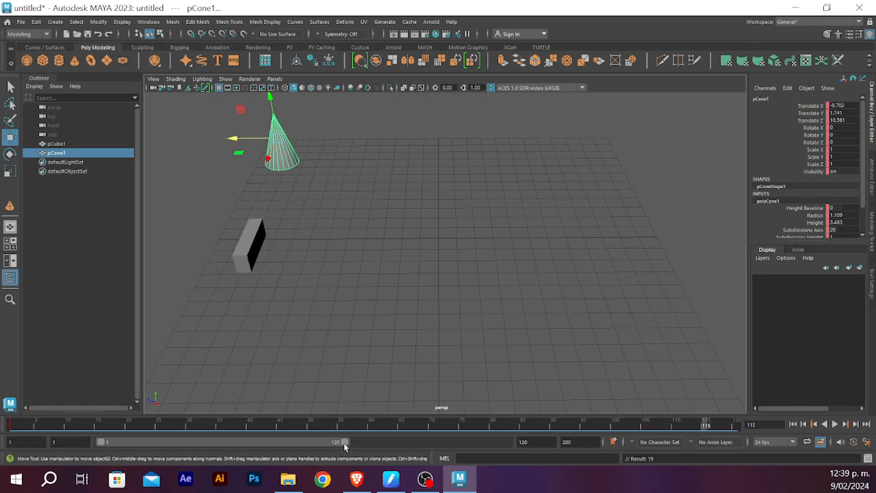
pyautogui.moveTo(341, 443); pyautogui.dragTo(246, 449)
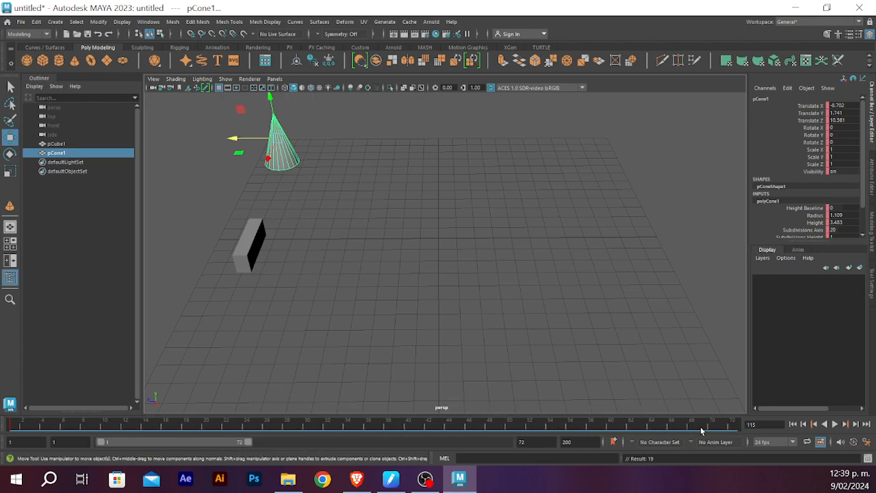
# Step: At frame 70, move the cone across the grid to Translate Z about -11.65 and set a keyframe
pyautogui.moveTo(241, 130); pyautogui.dragTo(577, 168)
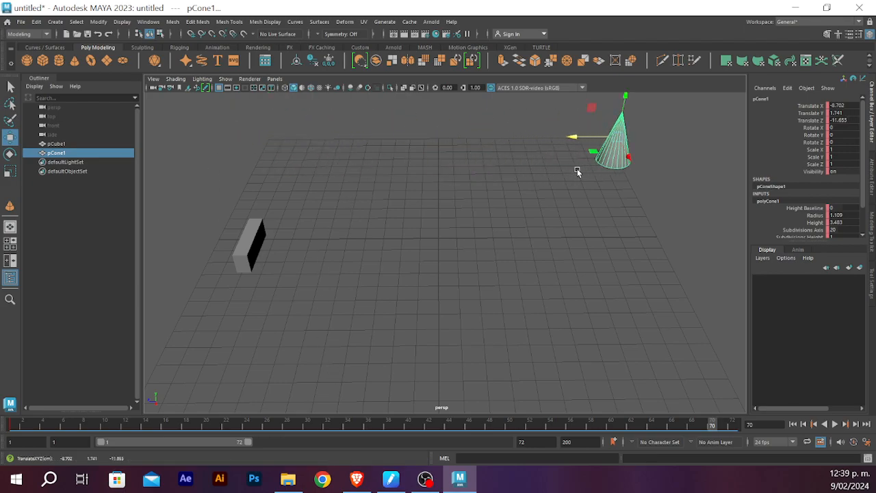
pyautogui.press('s')
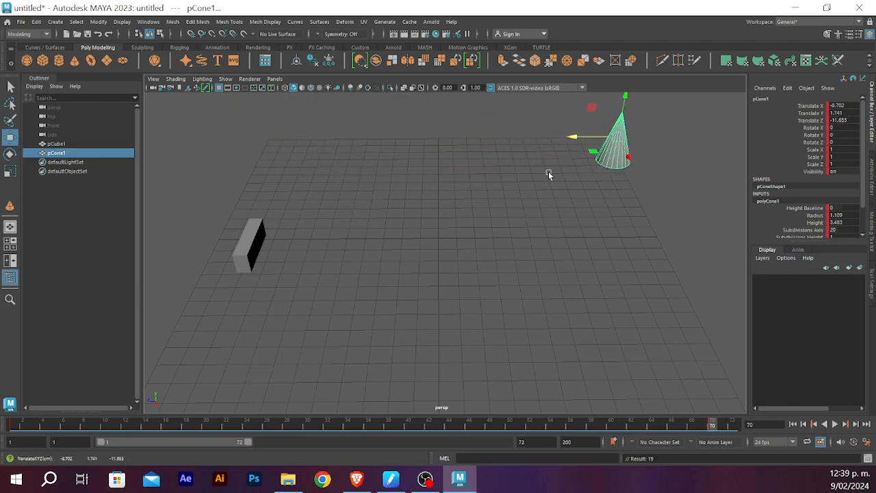
# Step: Return to frame 1, select the cube, and play the cube and cone animations together
pyautogui.click(13, 425)
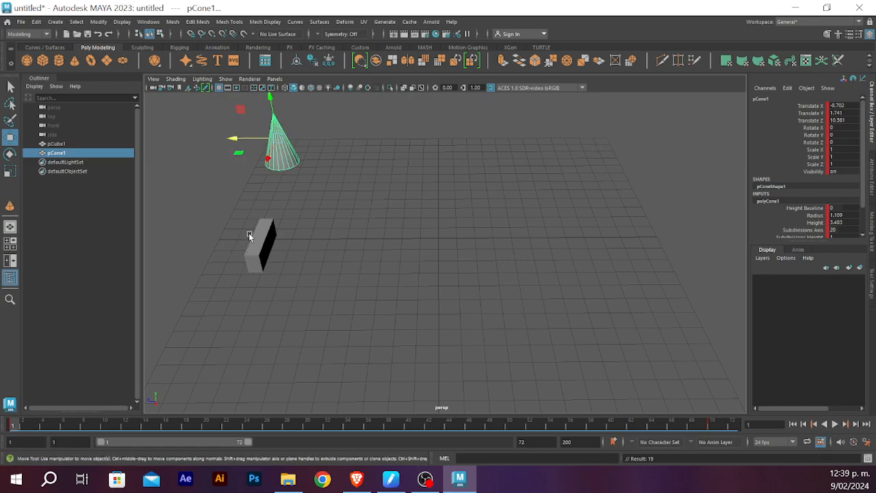
pyautogui.click(270, 236)
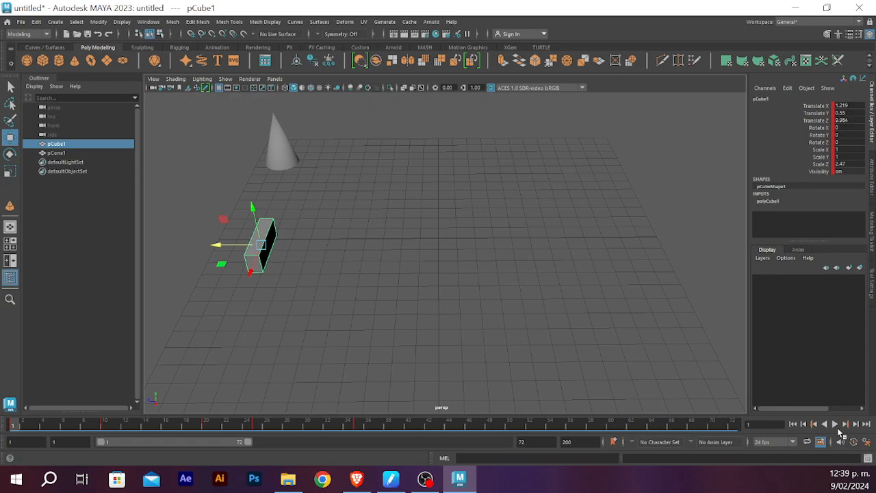
pyautogui.click(835, 424)
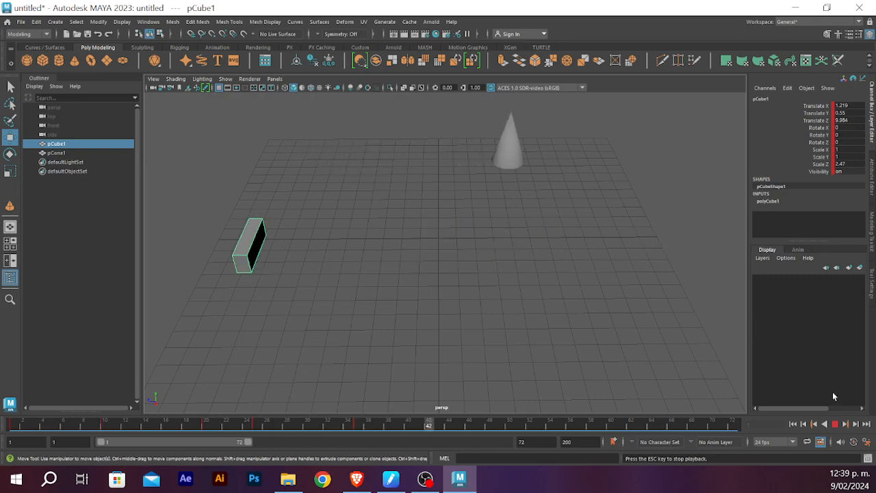
pyautogui.click(837, 425)
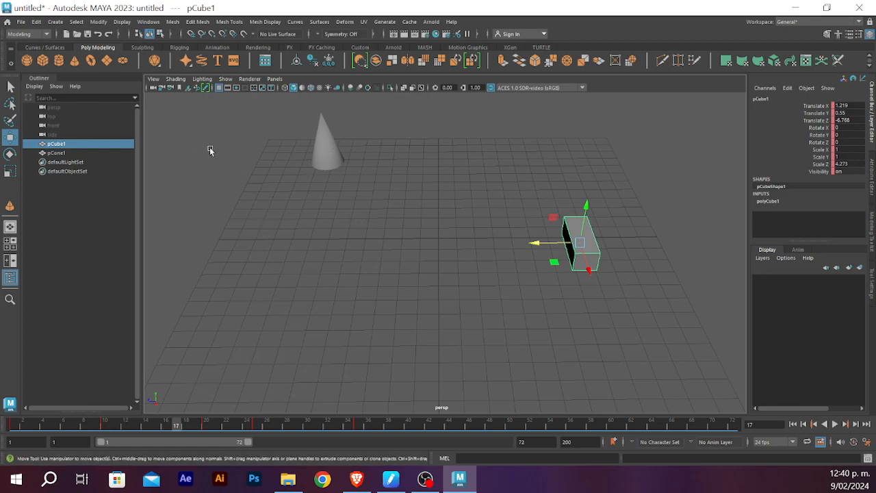
# Step: Scrub the cube and cone animation through to frame 65 from a closer, low-angle view
pyautogui.scroll(3, 548, 240)
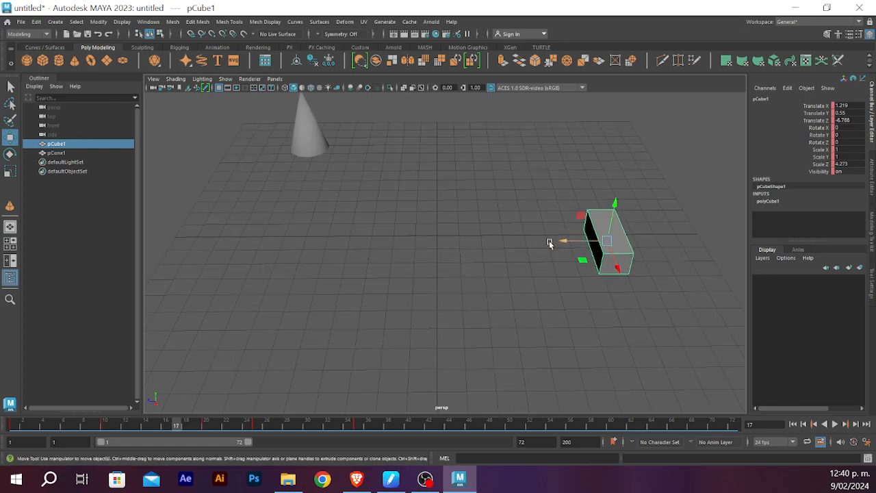
pyautogui.keyDown('alt'); pyautogui.moveTo(548, 243); pyautogui.dragTo(512, 249); pyautogui.keyUp('alt')
pyautogui.scroll(2, 512, 249)
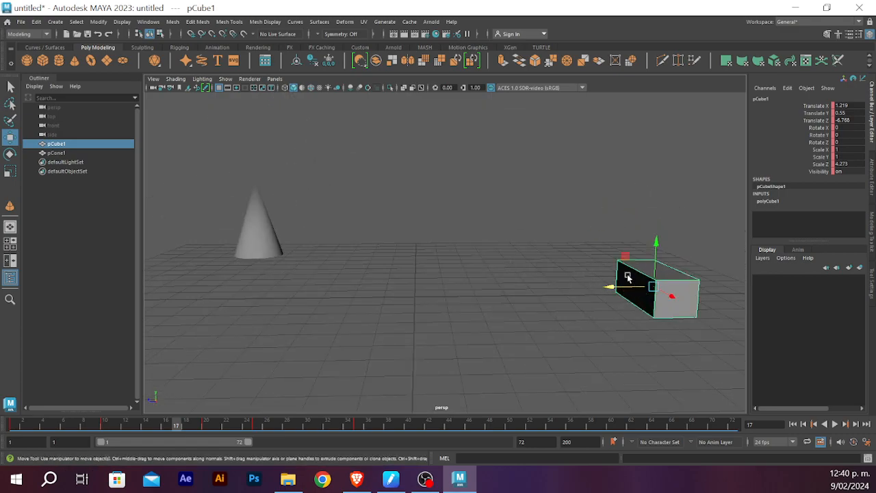
pyautogui.moveTo(94, 422); pyautogui.dragTo(655, 423)
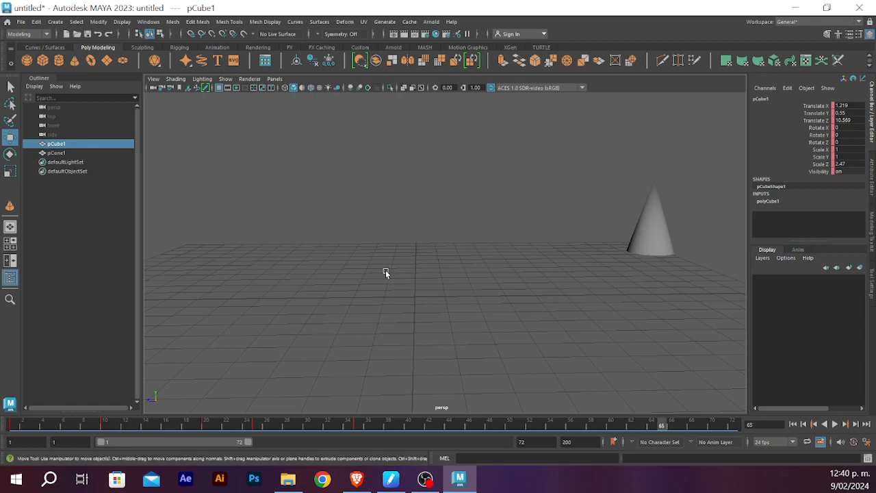
# Step: Review the start of the animation from an elevated view of the whole grid, ending at frame 1
pyautogui.scroll(-4, 384, 275)
pyautogui.keyDown('alt'); pyautogui.moveTo(370, 286); pyautogui.dragTo(216, 385); pyautogui.keyUp('alt')
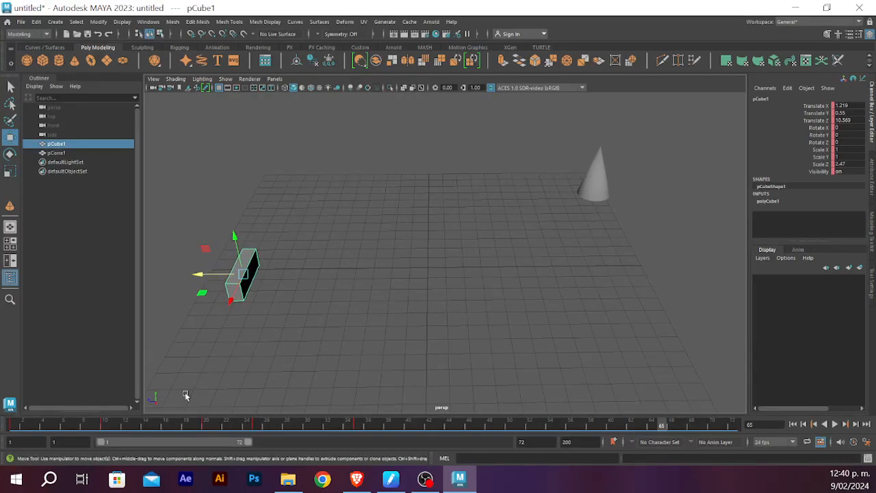
pyautogui.click(15, 427)
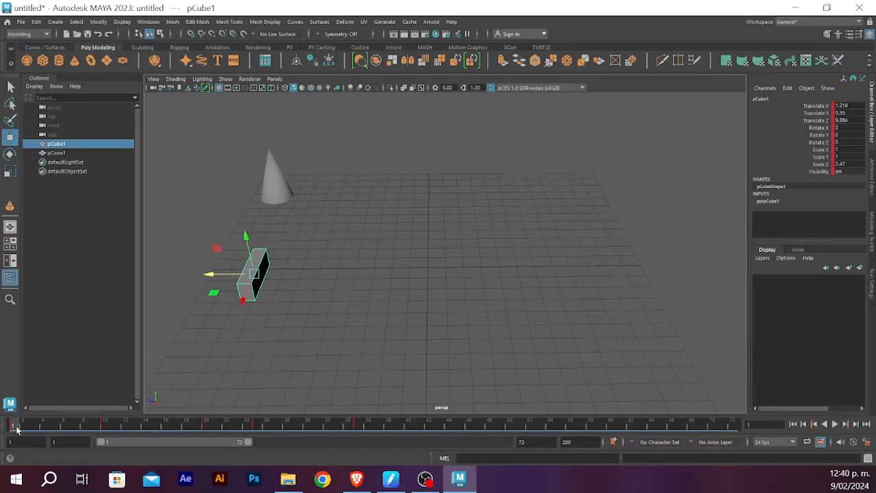
pyautogui.hotkey('alt', 'v')
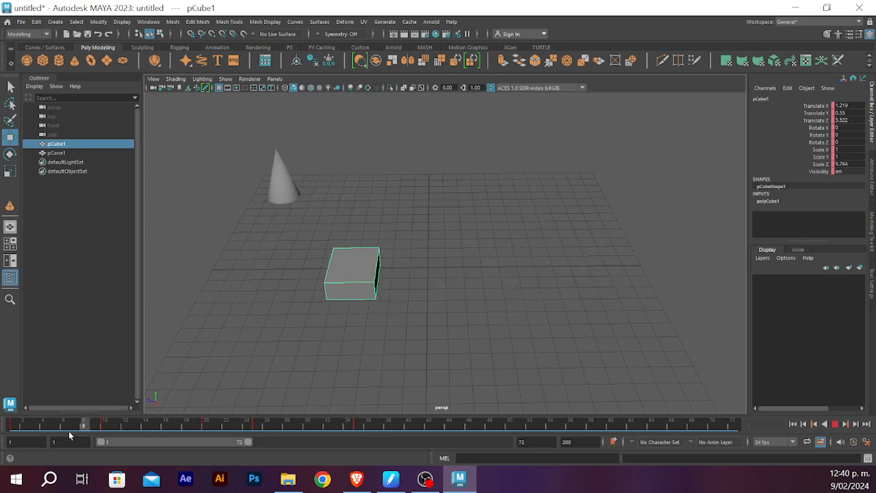
pyautogui.click(9, 425)
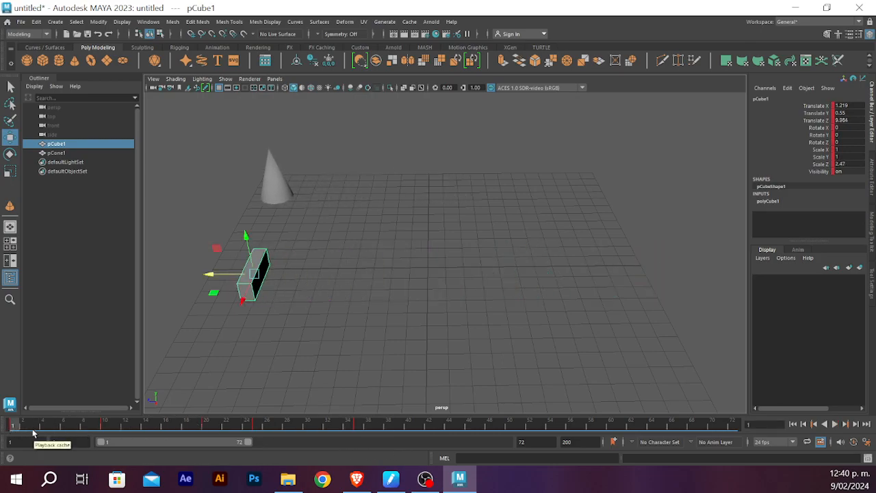
# Step: Select the cone to examine its keyframes on the timeline and go to frame 70
pyautogui.click(278, 166)
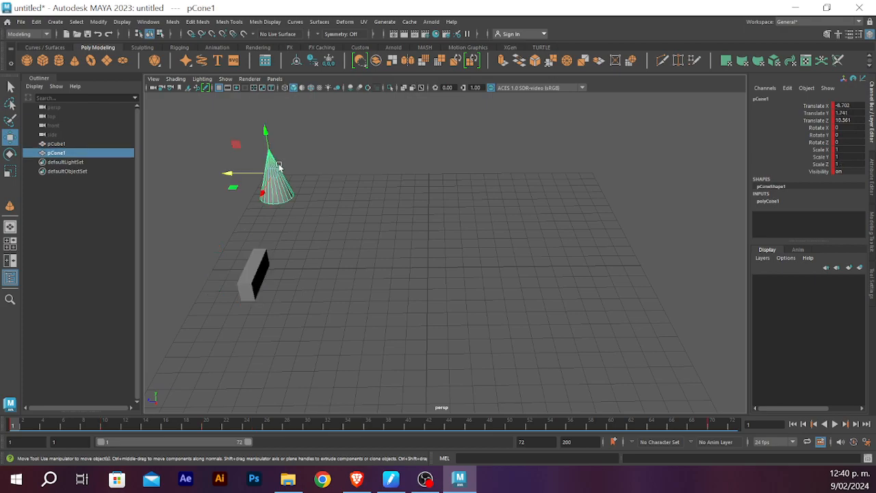
pyautogui.click(716, 427)
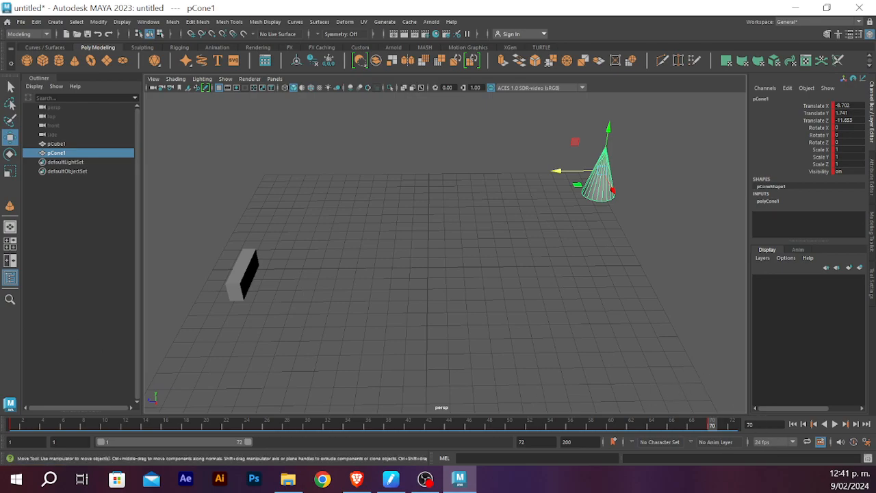
pyautogui.hotkey('alt', 'Tab')
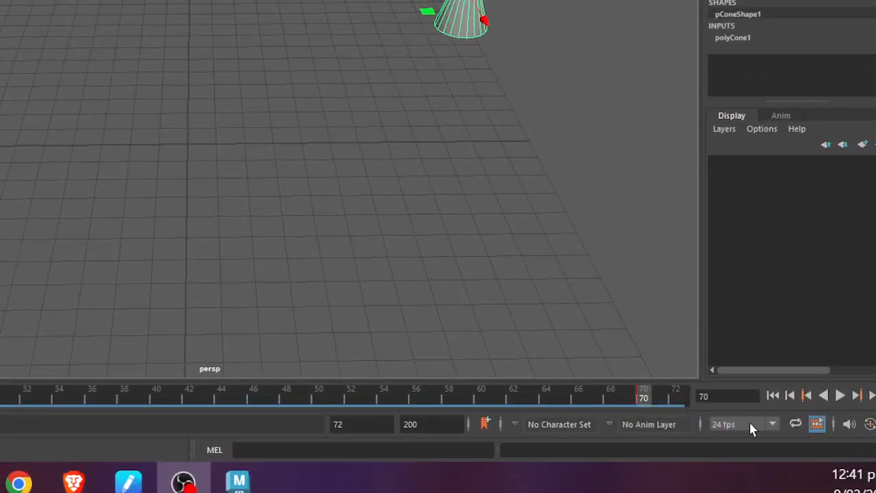
# Step: Deselect everything and play the animation from frame 1 in a wider view, stopping at frame 16
pyautogui.click(199, 155)
pyautogui.scroll(-2, 449, 332)
pyautogui.scroll(-1, 448, 332)
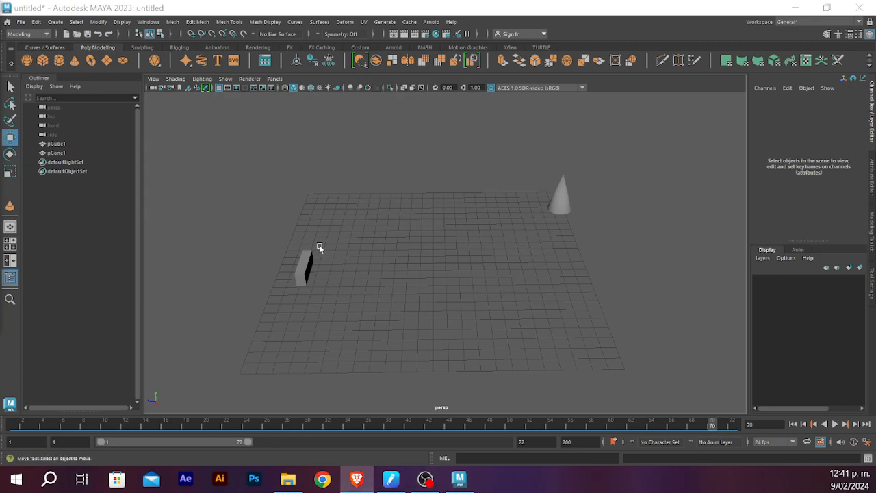
pyautogui.click(15, 425)
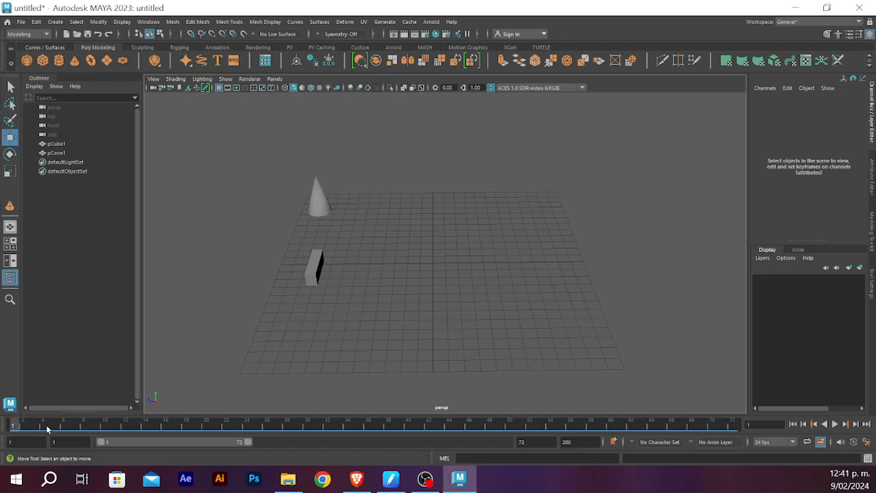
pyautogui.hotkey('alt', 'v')
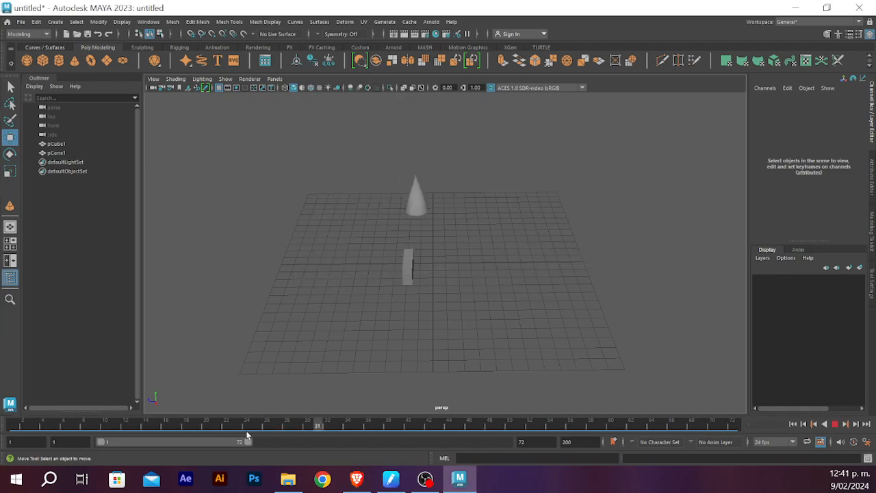
pyautogui.click(166, 424)
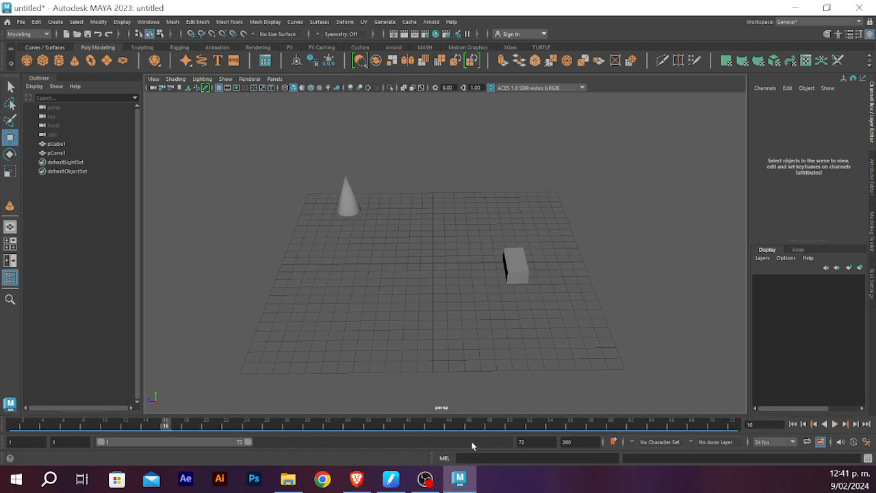
# Step: Select the cube and review its motion between the keyframes at frames 25 and 35
pyautogui.click(510, 271)
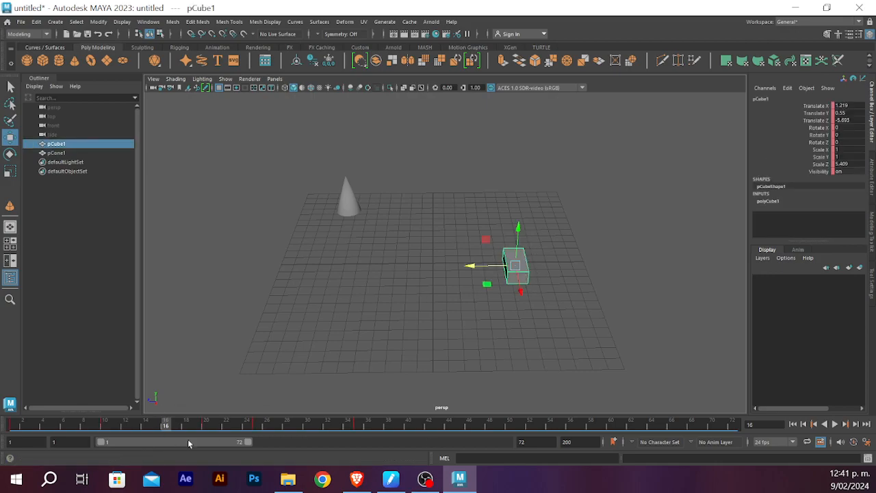
pyautogui.click(253, 425)
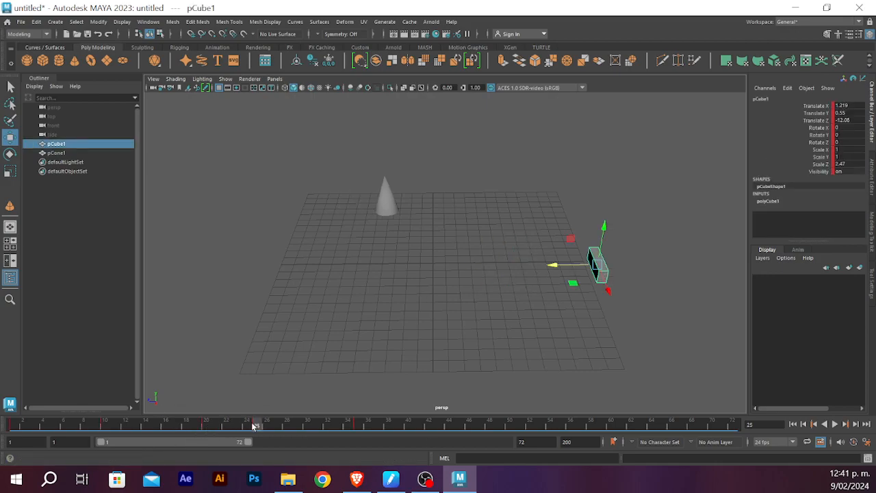
pyautogui.moveTo(248, 425); pyautogui.dragTo(255, 425)
pyautogui.hotkey('alt', 'v')
pyautogui.click(255, 425)
pyautogui.hotkey('alt', 'v')
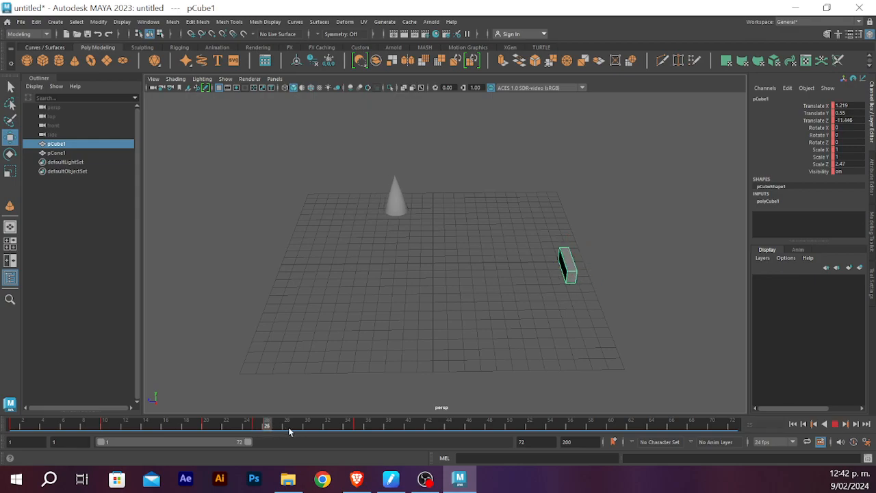
pyautogui.click(360, 431)
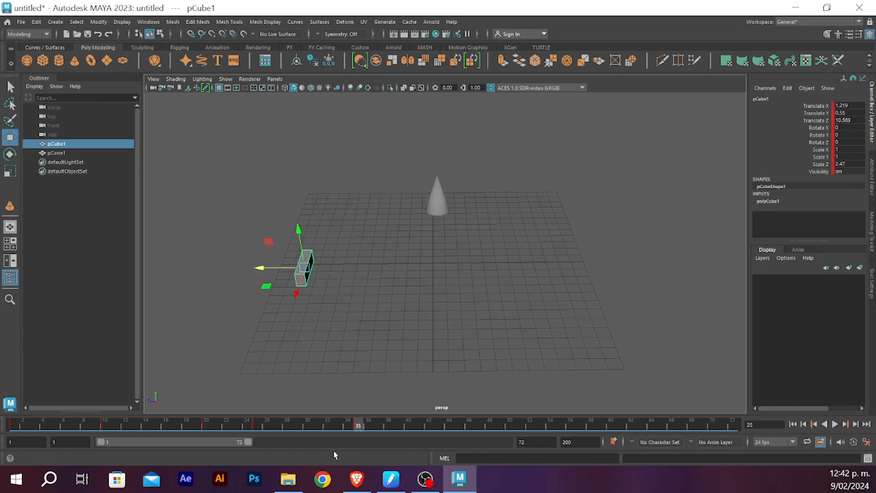
# Step: Scrub back to frame 1 and play the full animation of the cube and cone, stopping at frame 2
pyautogui.hotkey('alt', 'v')
pyautogui.moveTo(296, 424); pyautogui.dragTo(3, 438)
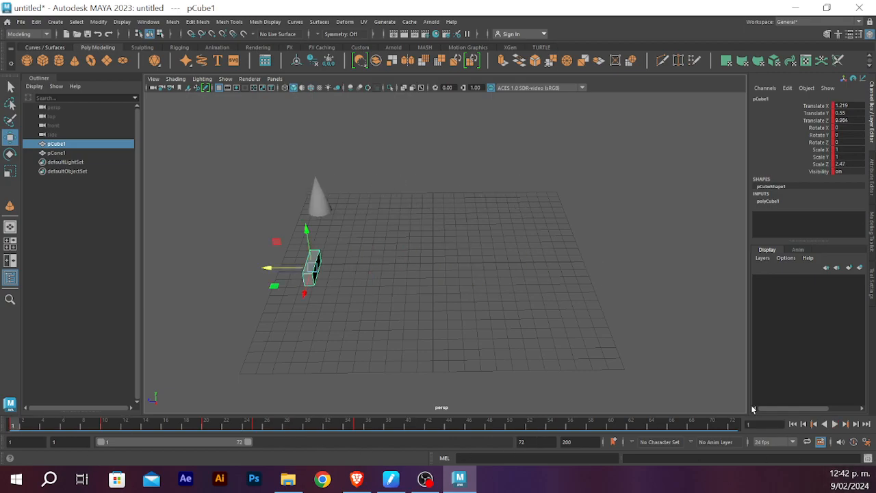
pyautogui.click(835, 425)
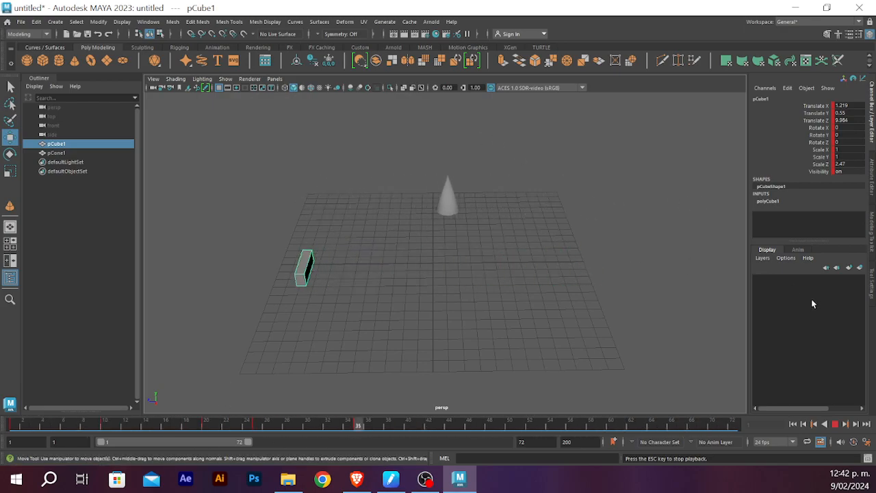
pyautogui.click(834, 424)
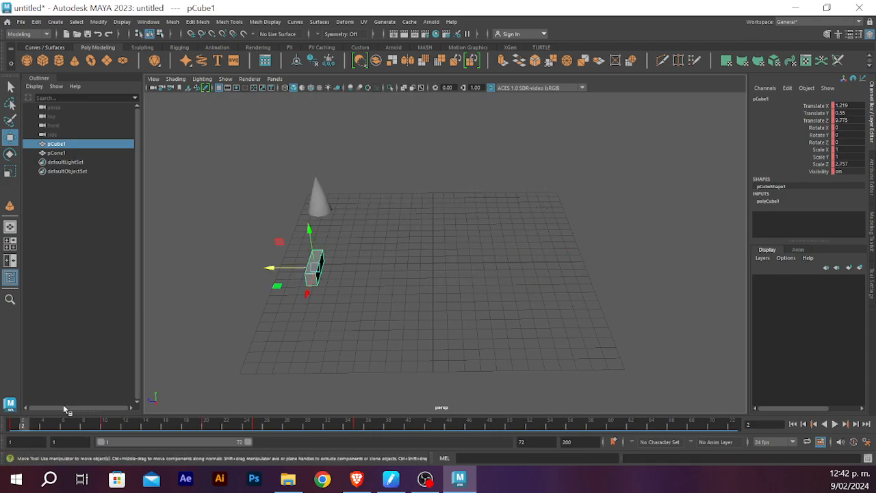
# Step: Compare the cone's and the cube's keyframes at frame 1, and play the animation up to frame 25
pyautogui.click(322, 202)
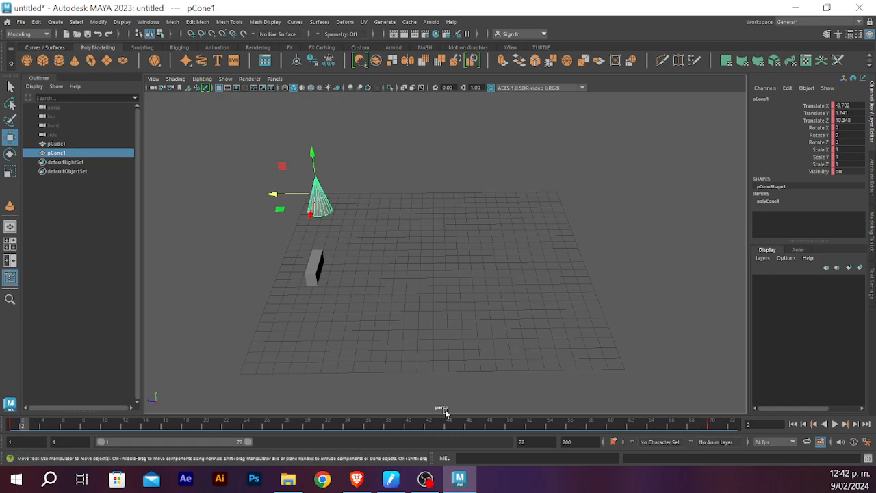
pyautogui.click(16, 425)
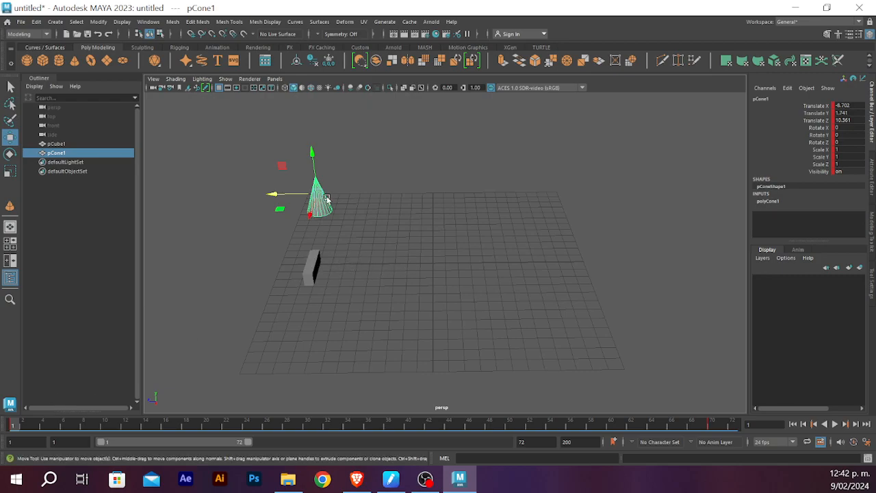
pyautogui.click(317, 273)
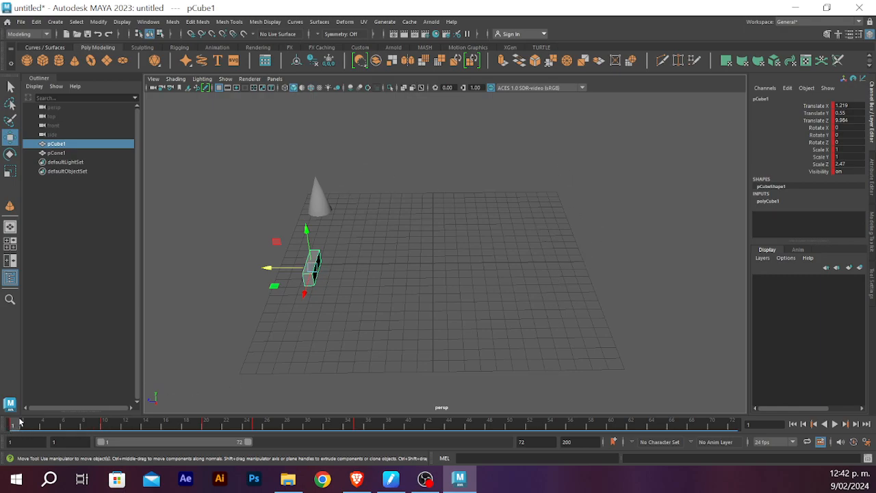
pyautogui.hotkey('alt', 'v')
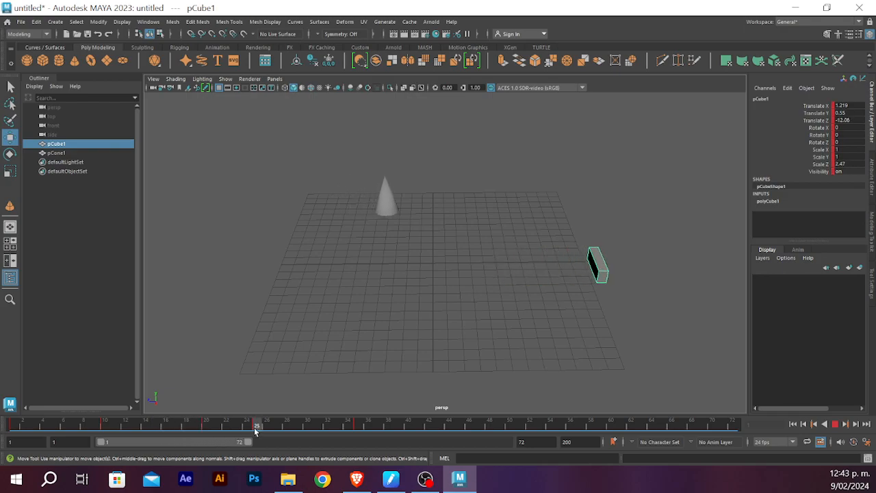
pyautogui.hotkey('alt', 'v')
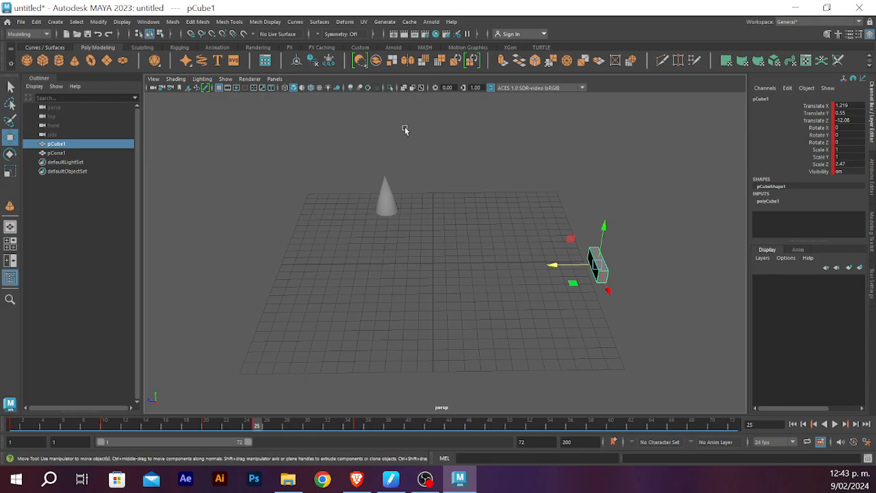
# Step: Scrub the animation from frame 25 to 70 and from frame 1 to 35, and play it, stopping at frame 36
pyautogui.moveTo(259, 431); pyautogui.dragTo(711, 430)
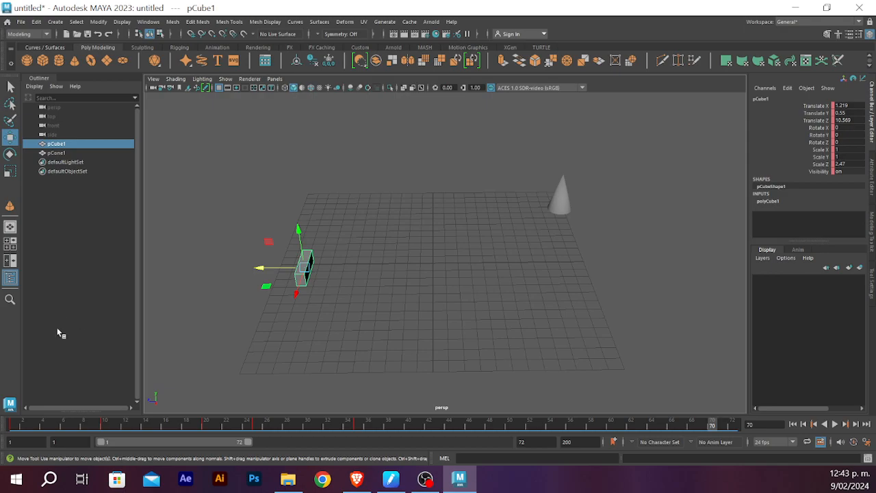
pyautogui.moveTo(13, 427); pyautogui.dragTo(358, 425)
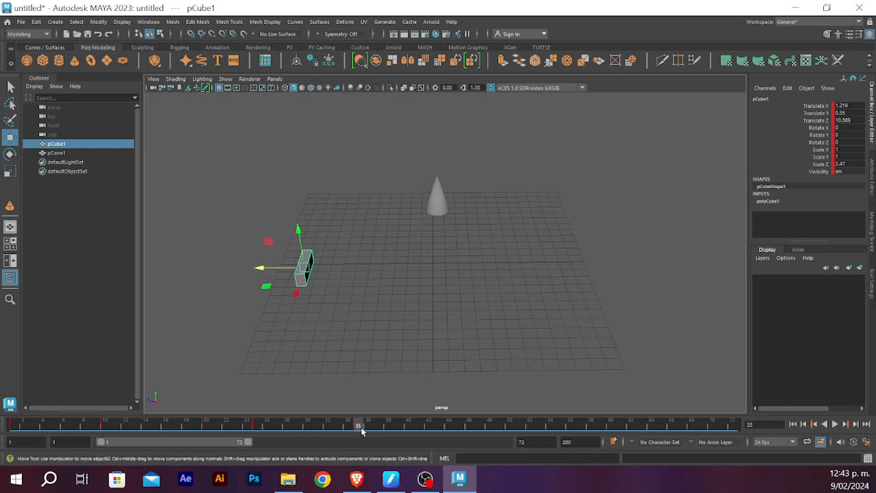
pyautogui.hotkey('alt', 'v')
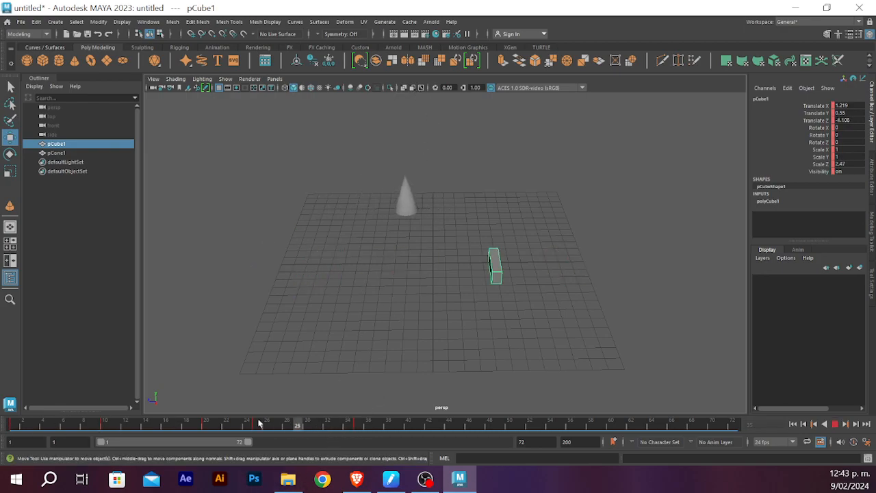
pyautogui.hotkey('alt', 'v')
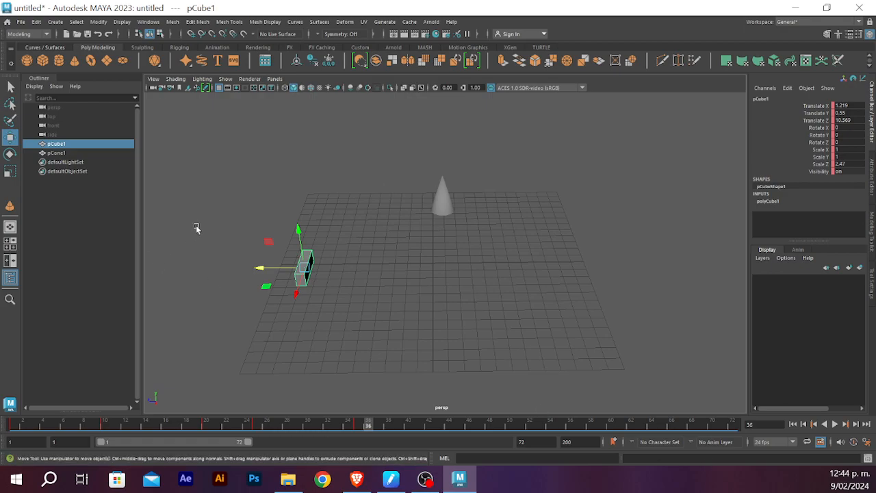
# Step: Return to frame 1 and play the animation of the cube and cone, stopping at frame 18
pyautogui.moveTo(14, 428)
pyautogui.mouseDown()
pyautogui.moveTo(527, 450)
pyautogui.moveTo(13, 424)
pyautogui.mouseUp()
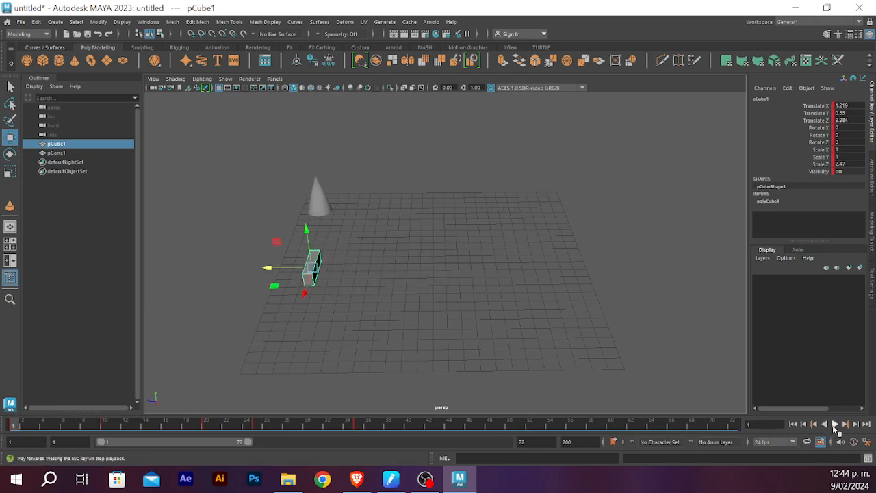
pyautogui.click(837, 425)
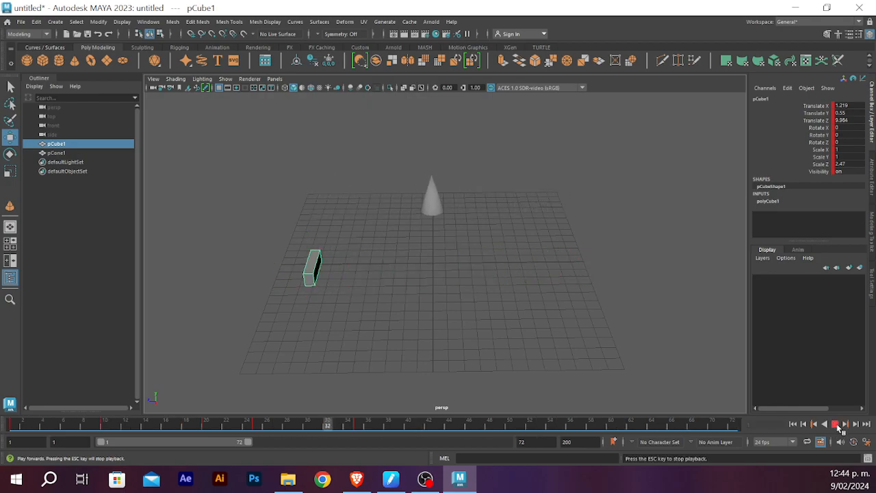
pyautogui.click(835, 425)
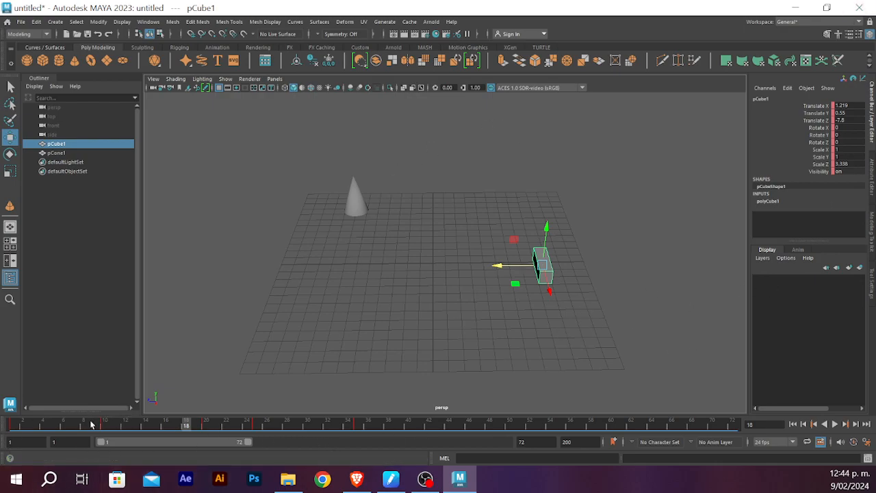
# Step: Compare the cube's position at its keyframes on frames 1, 20, 25 and 35
pyautogui.click(18, 427)
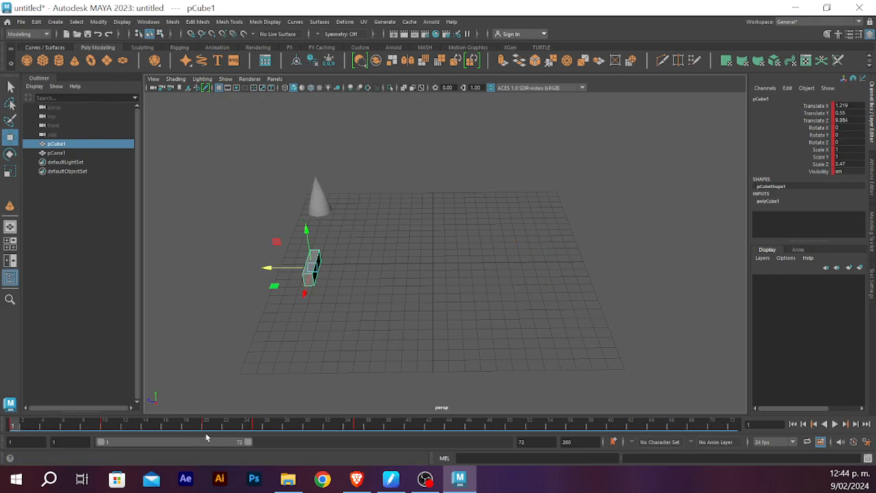
pyautogui.click(208, 425)
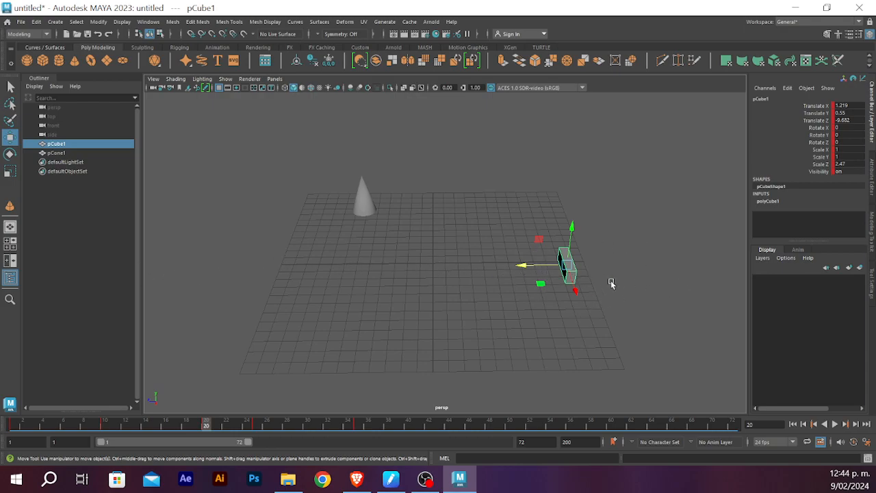
pyautogui.click(15, 426)
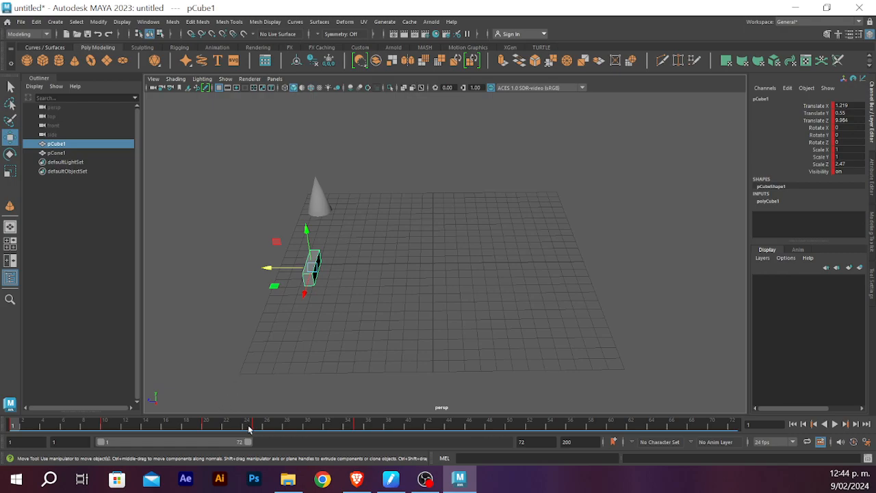
pyautogui.click(256, 426)
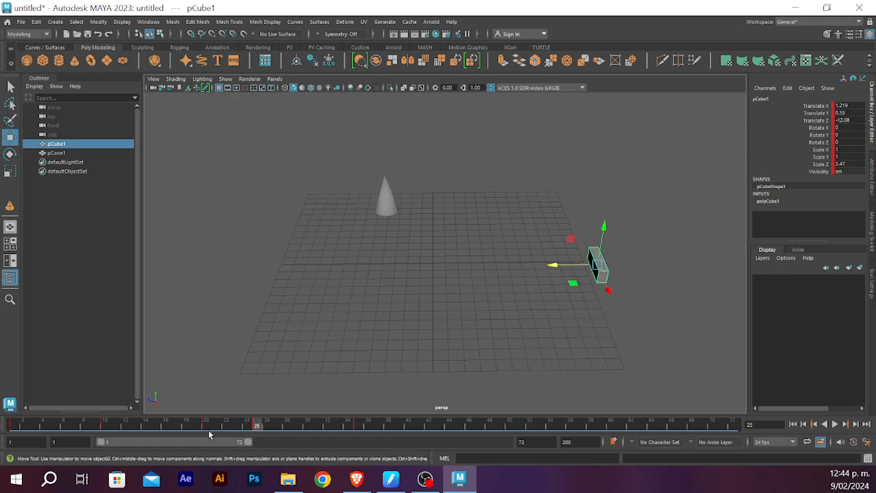
pyautogui.click(208, 426)
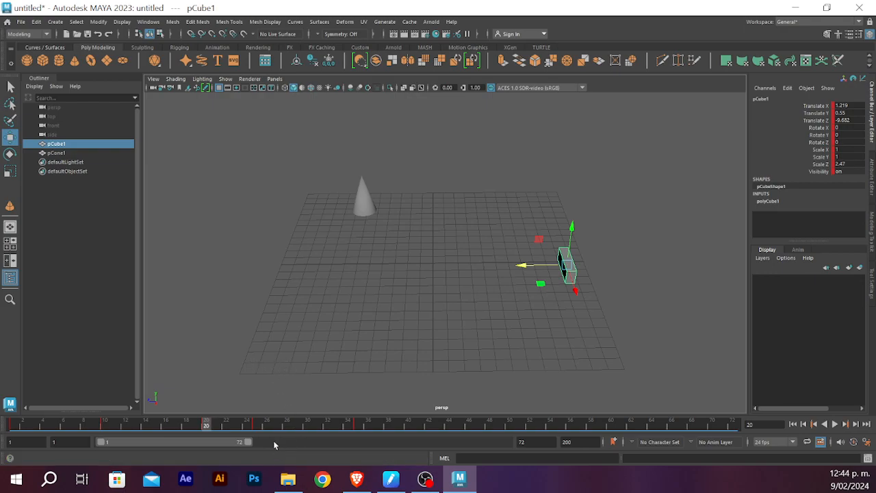
pyautogui.click(256, 426)
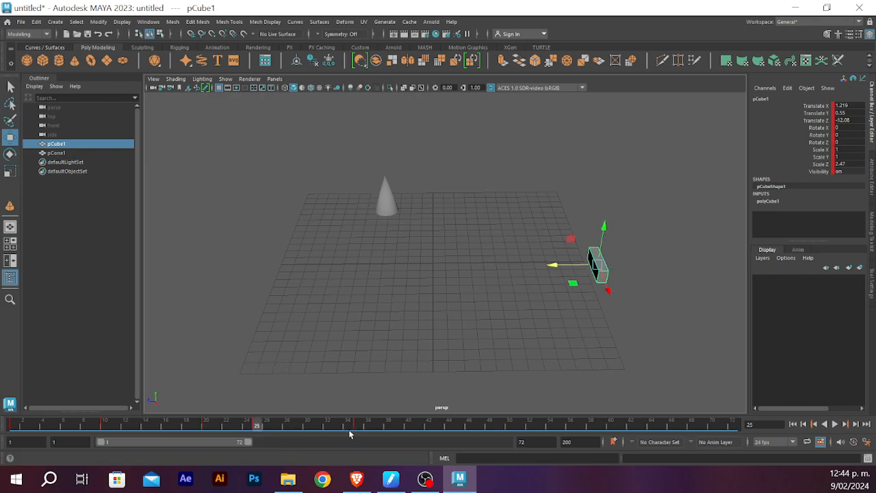
pyautogui.click(359, 426)
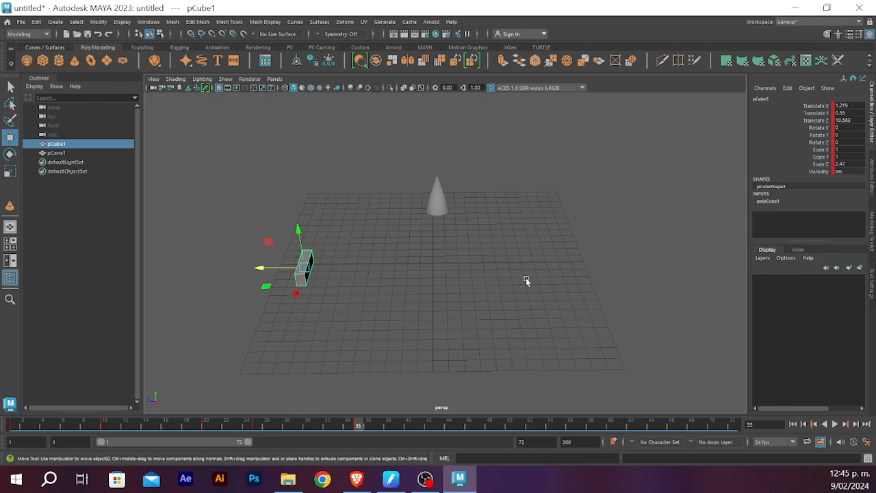
# Step: At frame 20, move the cone along Z to about -10.97 and set a keyframe
pyautogui.click(17, 426)
pyautogui.click(315, 207)
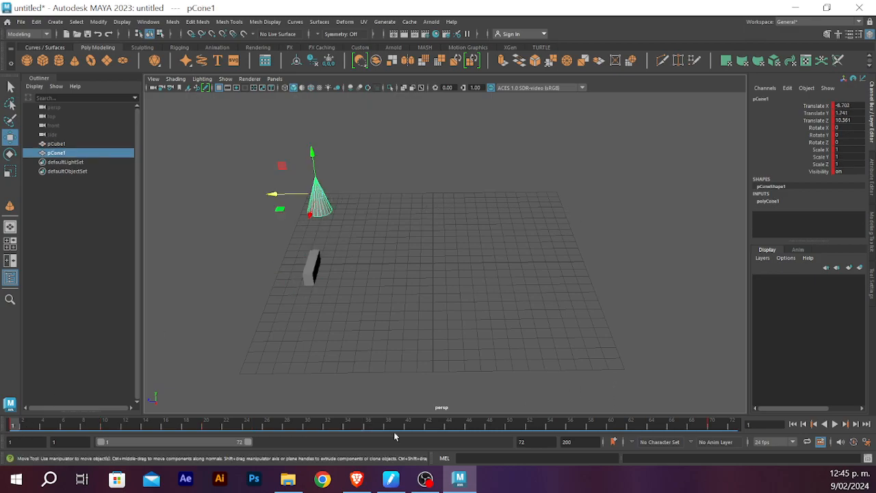
pyautogui.click(205, 425)
pyautogui.moveTo(317, 195); pyautogui.dragTo(510, 208)
pyautogui.press('s')
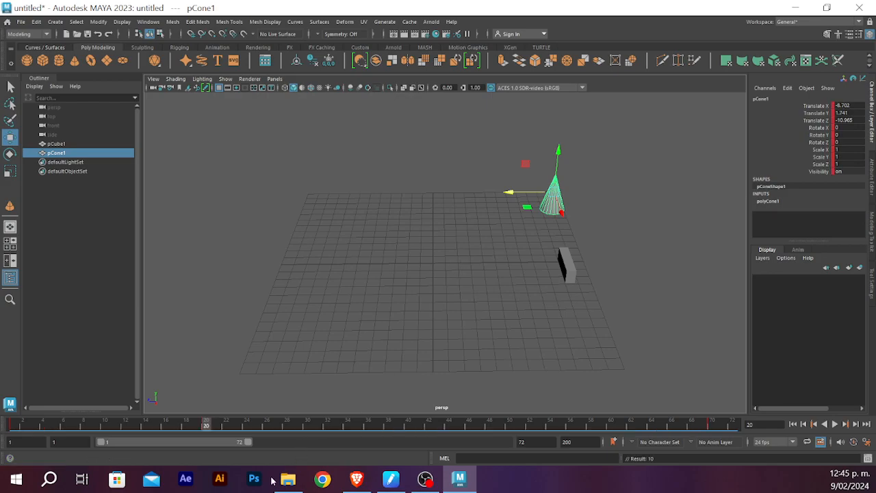
# Step: At frame 40, move the cone back along Z to about 9.66 and set a keyframe
pyautogui.click(409, 426)
pyautogui.moveTo(513, 192); pyautogui.dragTo(285, 201)
pyautogui.press('s')
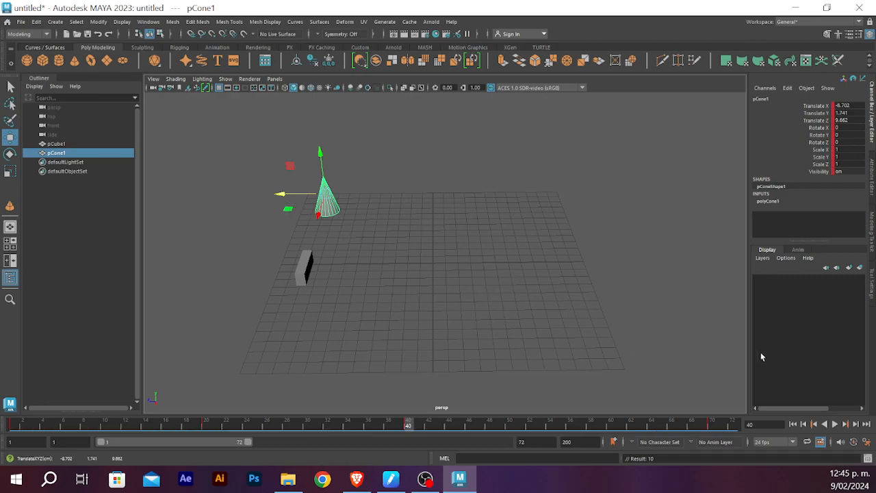
# Step: Deselect everything and play the cube and cone animation from frame 1, stopping at frame 43
pyautogui.click(17, 426)
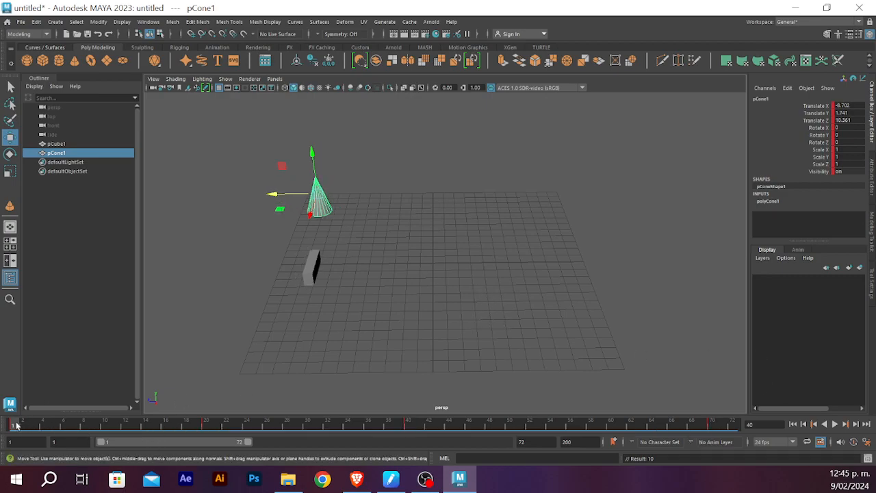
pyautogui.click(519, 233)
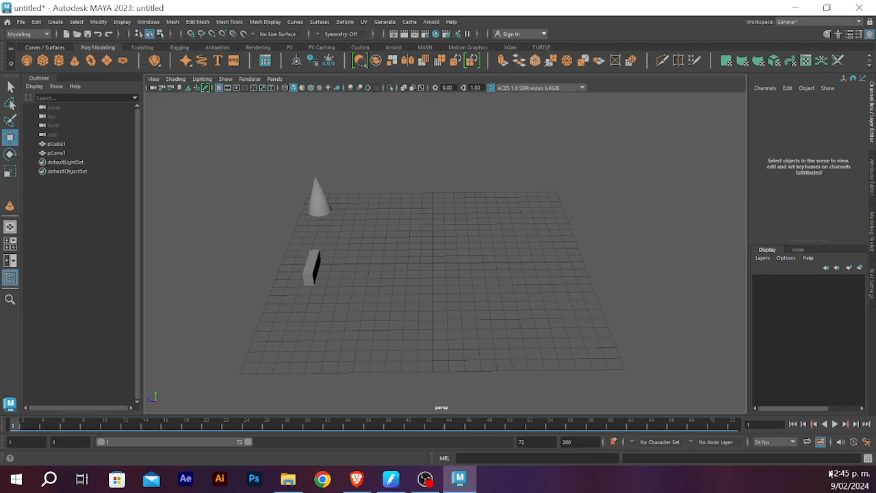
pyautogui.click(838, 424)
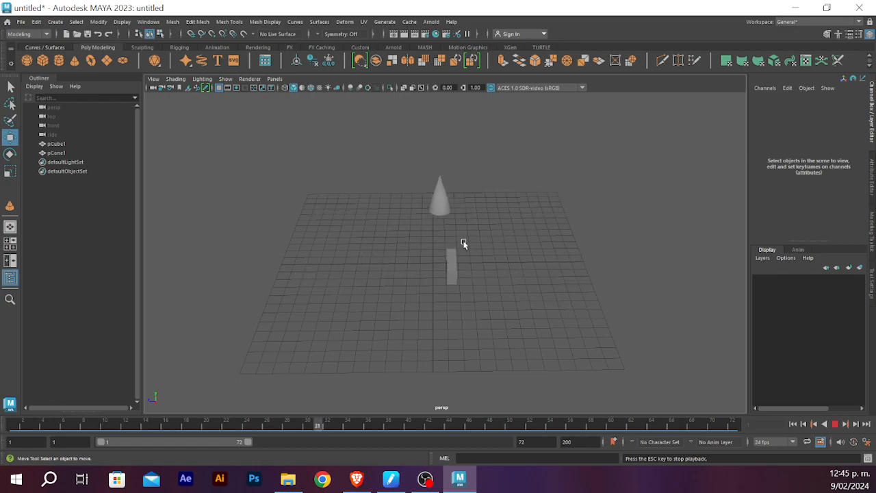
pyautogui.click(835, 424)
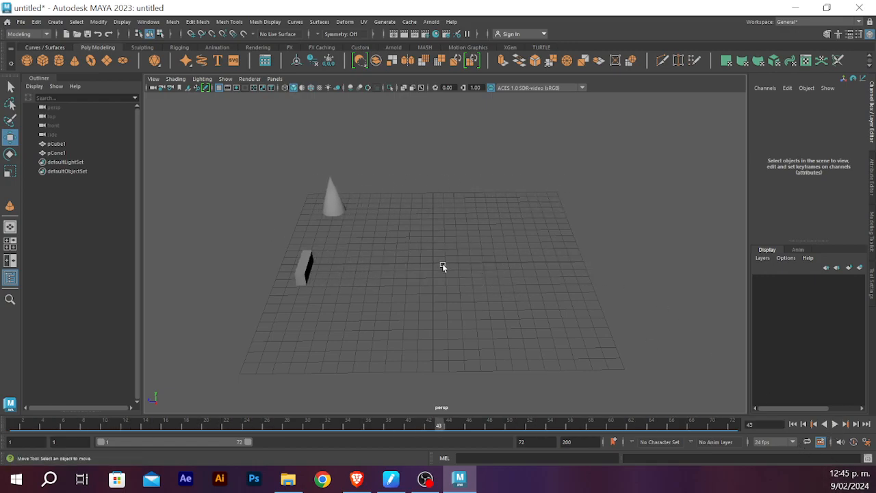
# Step: Delete the cone's keyframes at frames 20 and 40
pyautogui.click(335, 202)
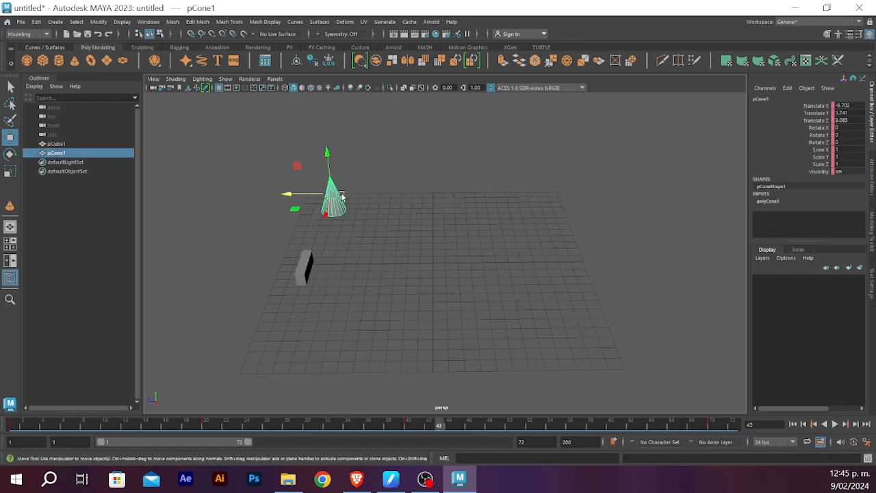
pyautogui.click(206, 423)
pyautogui.rightClick(208, 424)
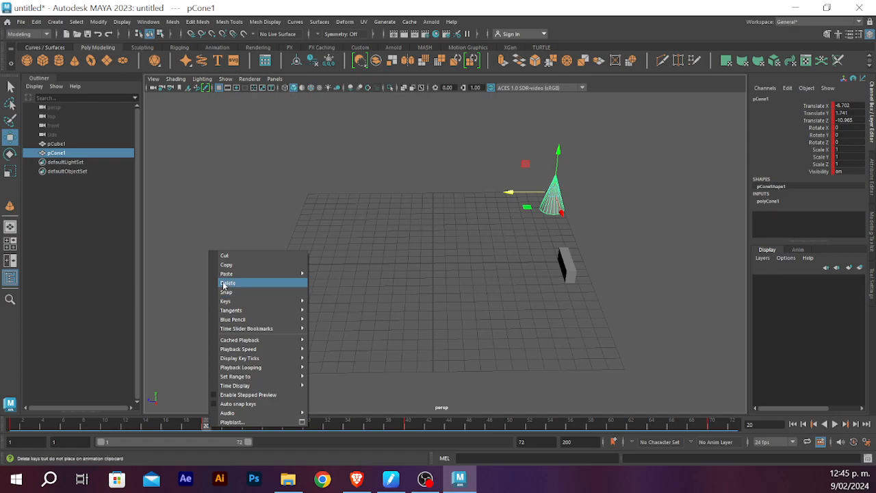
pyautogui.click(274, 285)
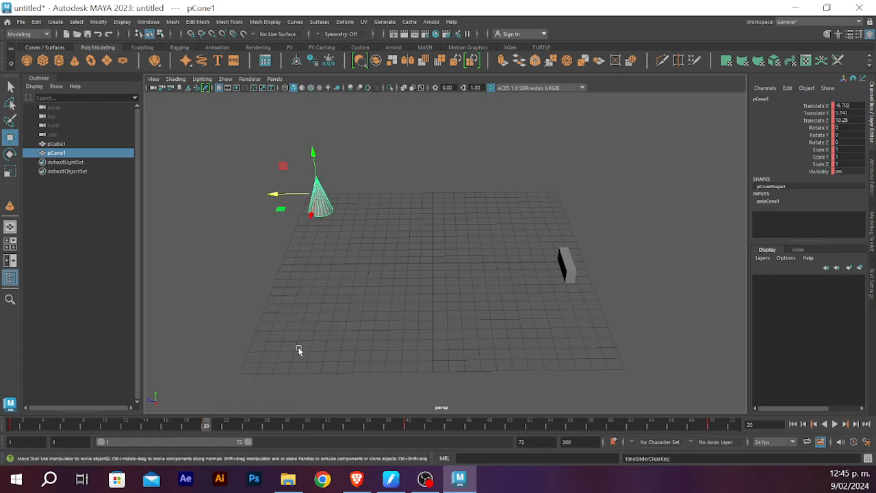
pyautogui.click(411, 426)
pyautogui.rightClick(410, 425)
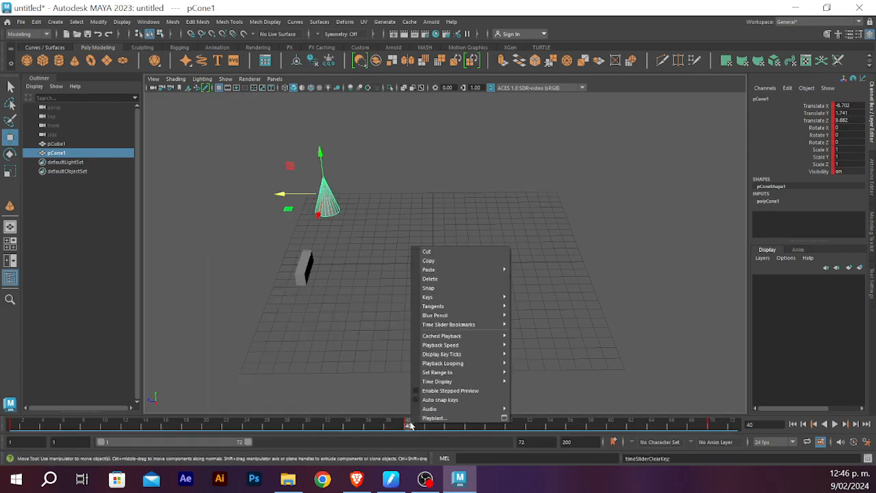
pyautogui.click(445, 278)
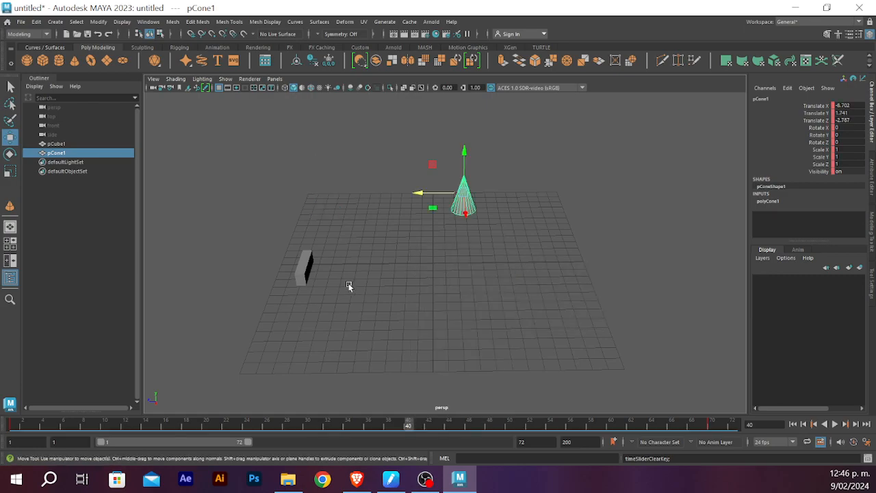
# Step: Scrub the cone's motion from frame 1 to 70 and play the animation, stopping at frame 71
pyautogui.moveTo(19, 425); pyautogui.dragTo(709, 437)
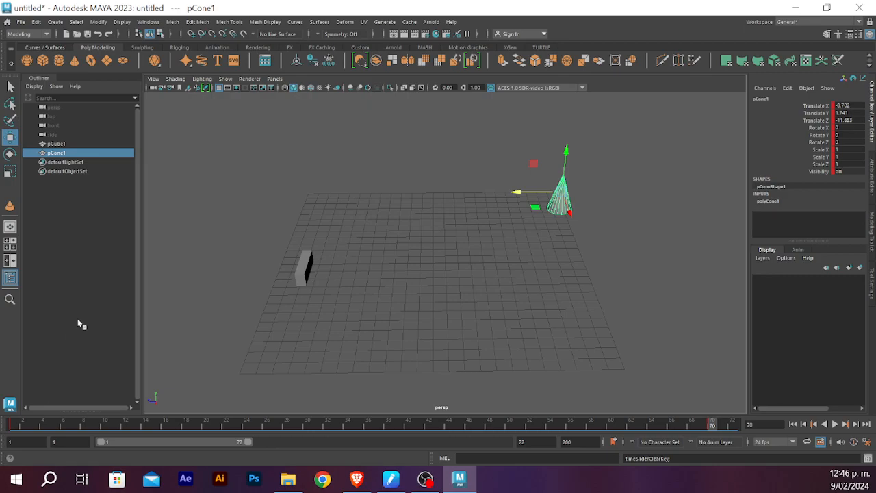
pyautogui.moveTo(705, 429); pyautogui.dragTo(702, 429)
pyautogui.hotkey('alt', 'v')
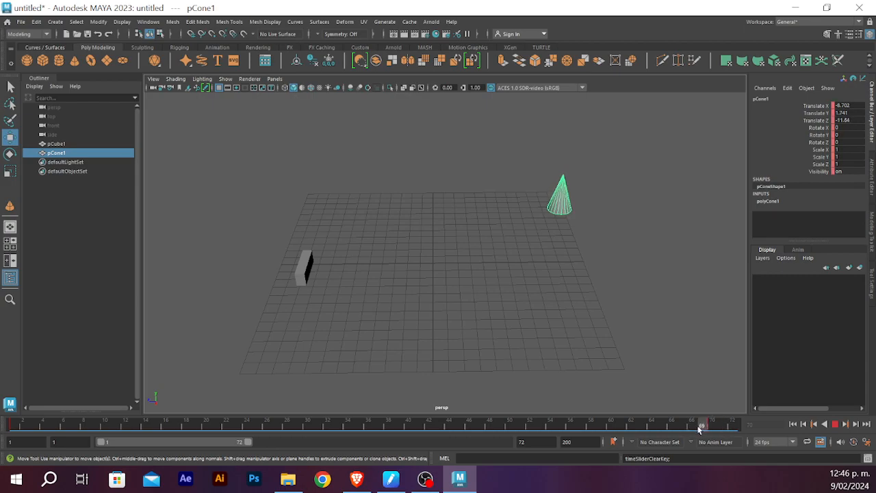
pyautogui.hotkey('alt', 'v')
# Step: Examine the end of the cone's motion near its frame 70 keyframe in a close-up view, stopping at frame 69
pyautogui.scroll(6, 622, 207)
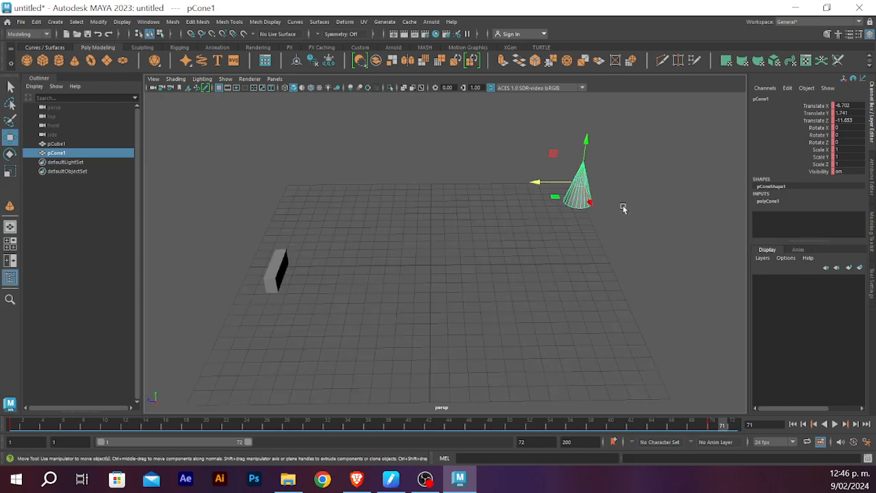
pyautogui.moveTo(639, 173); pyautogui.dragTo(335, 394, button='middle')
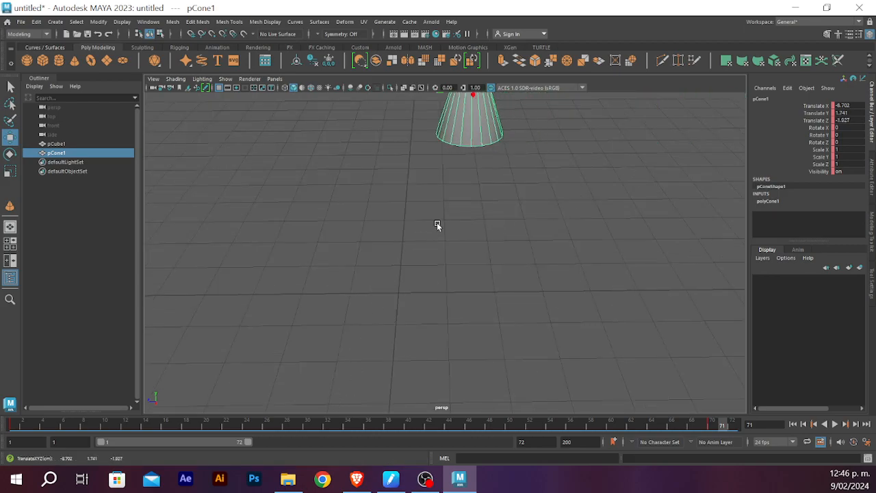
pyautogui.hotkey('ctrl', 'z')
pyautogui.keyDown('alt'); pyautogui.moveTo(589, 184); pyautogui.dragTo(318, 431, button='middle'); pyautogui.keyUp('alt')
pyautogui.keyDown('alt'); pyautogui.moveTo(493, 267); pyautogui.dragTo(305, 299, button='middle'); pyautogui.keyUp('alt')
pyautogui.hotkey('alt', 'v')
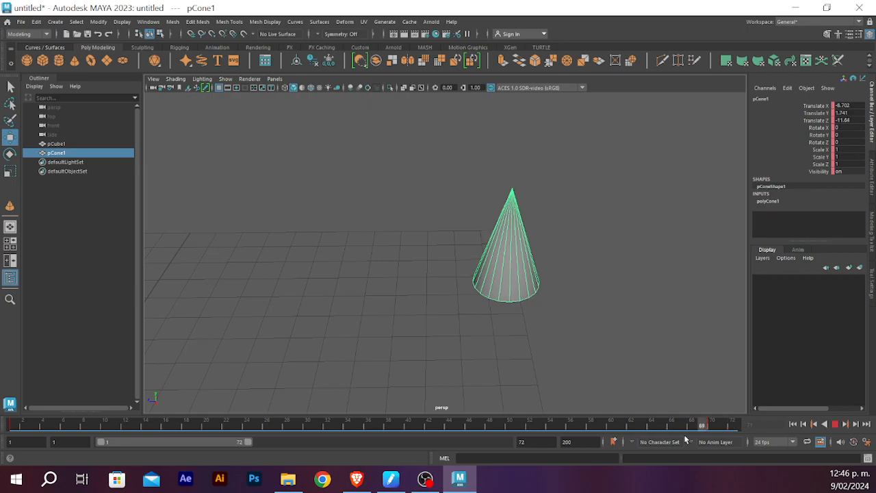
pyautogui.moveTo(694, 429)
pyautogui.mouseDown()
pyautogui.moveTo(731, 425)
pyautogui.moveTo(704, 432)
pyautogui.mouseUp()
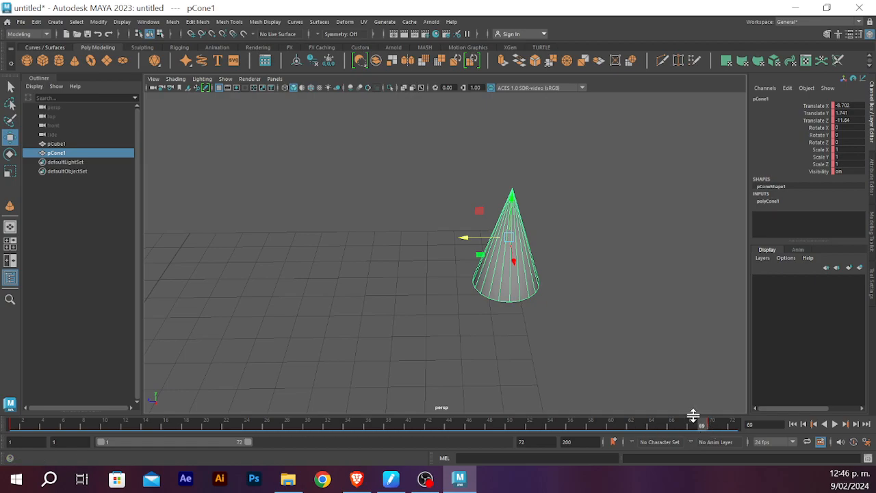
# Step: Bring both objects back into view and select the cube to show its keyframes
pyautogui.scroll(-6, 455, 295)
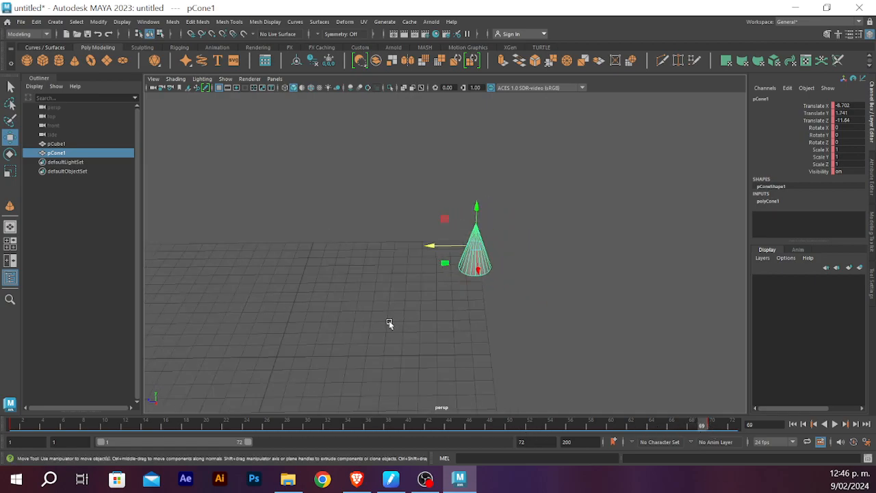
pyautogui.keyDown('alt'); pyautogui.moveTo(356, 330); pyautogui.dragTo(416, 352, button='middle'); pyautogui.keyUp('alt')
pyautogui.scroll(5, 426, 333)
pyautogui.keyDown('alt'); pyautogui.moveTo(415, 352); pyautogui.dragTo(405, 217); pyautogui.keyUp('alt')
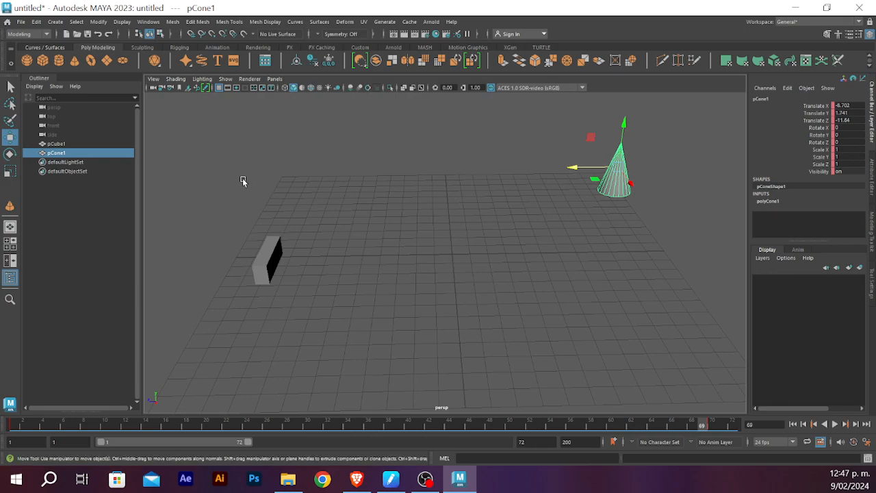
pyautogui.click(277, 259)
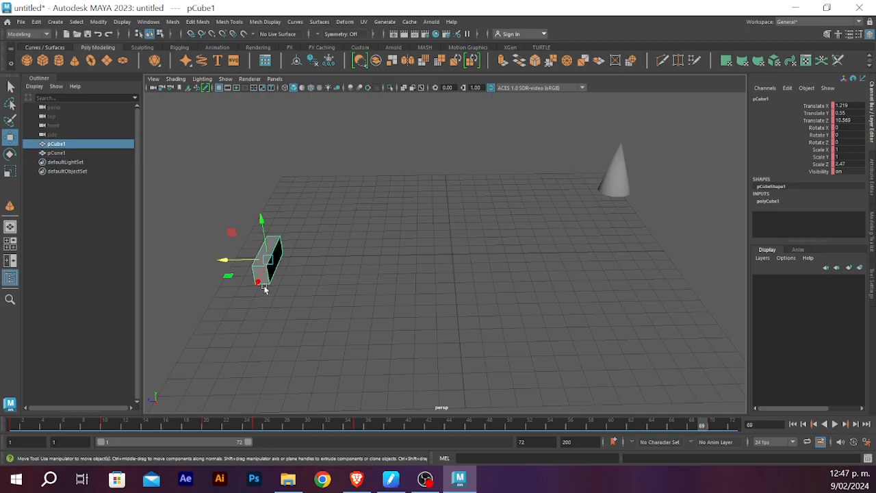
# Step: Select the cone, shift it slightly along Z to about 9.94 at frame 2, and set a keyframe there
pyautogui.scroll(-3, 440, 224)
pyautogui.moveTo(442, 255); pyautogui.dragTo(422, 259, button='middle')
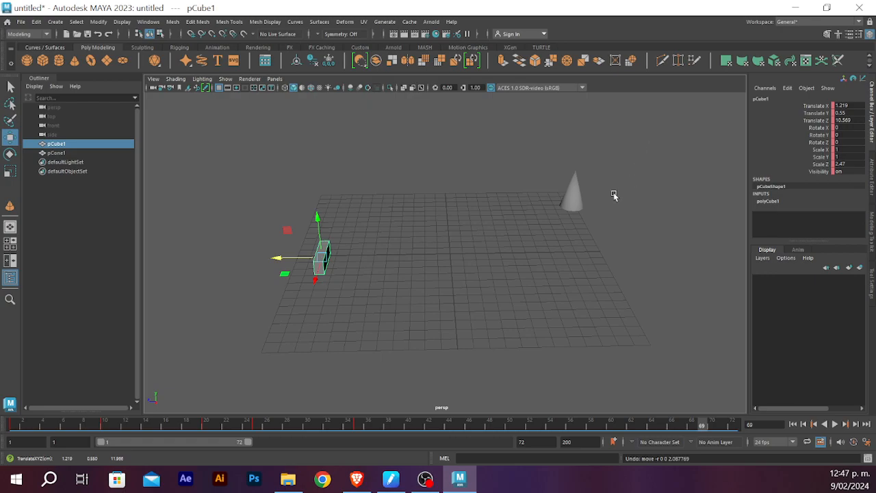
pyautogui.click(578, 199)
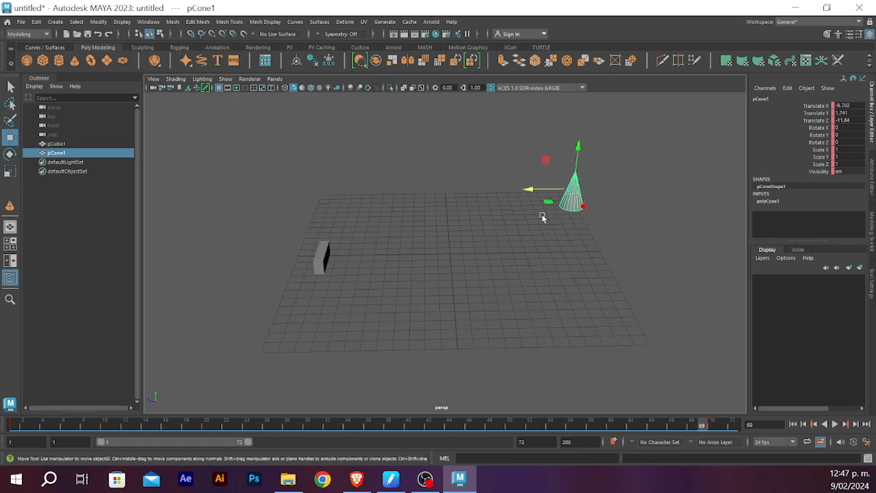
pyautogui.click(14, 424)
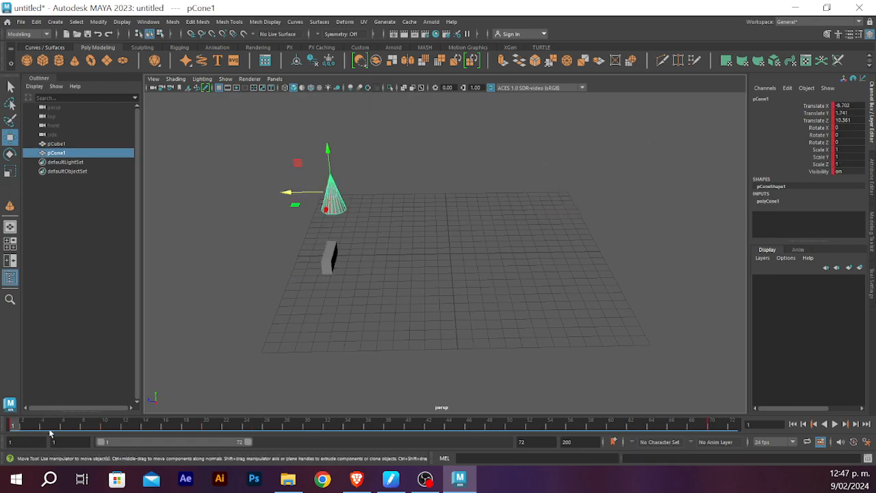
pyautogui.click(28, 426)
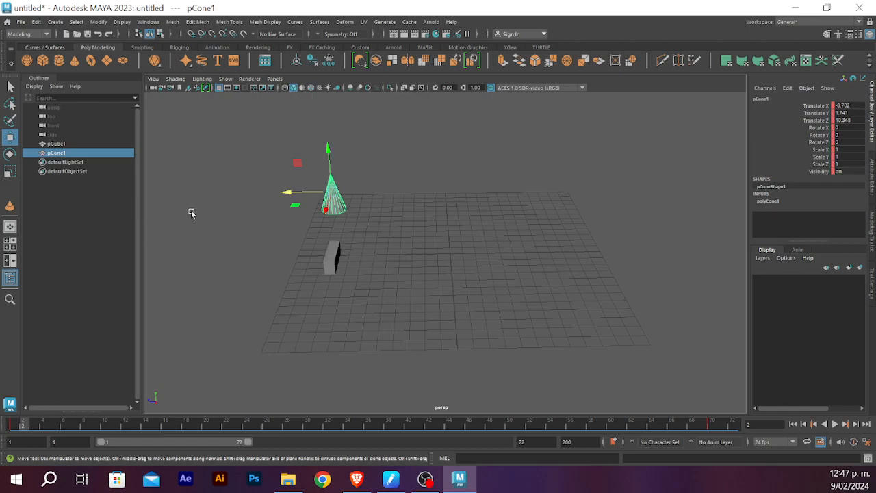
pyautogui.moveTo(286, 193); pyautogui.dragTo(291, 195)
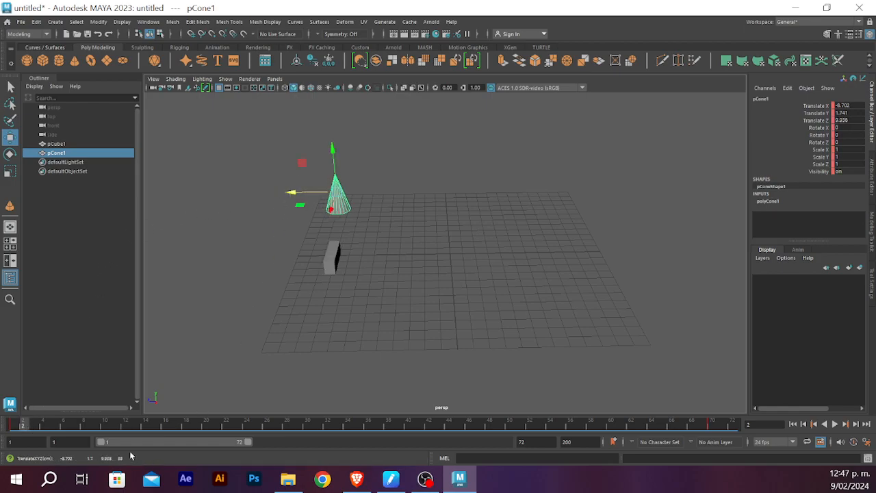
pyautogui.press('s')
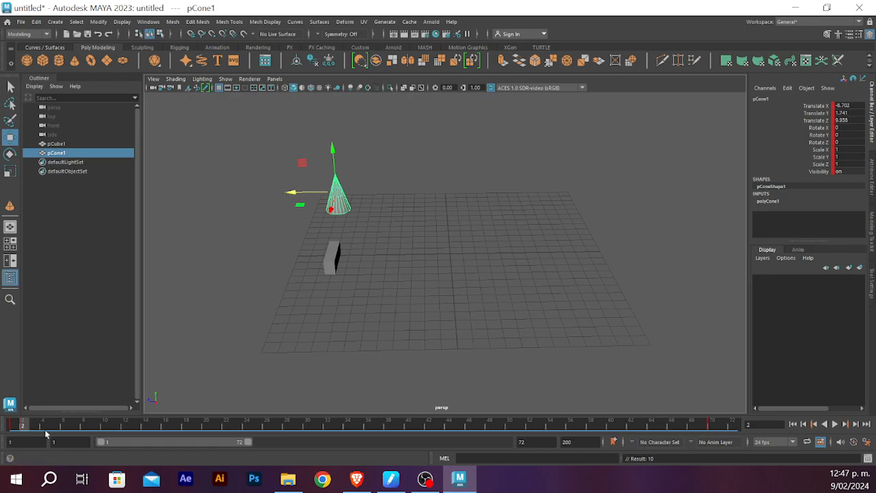
# Step: Keyframe the cone at frames 3, 4 and 5, moving it along Z to about 8.42, 5.80 and 4.02
pyautogui.click(34, 428)
pyautogui.moveTo(302, 192); pyautogui.dragTo(357, 193)
pyautogui.press('s')
pyautogui.click(43, 428)
pyautogui.press('s')
pyautogui.click(53, 428)
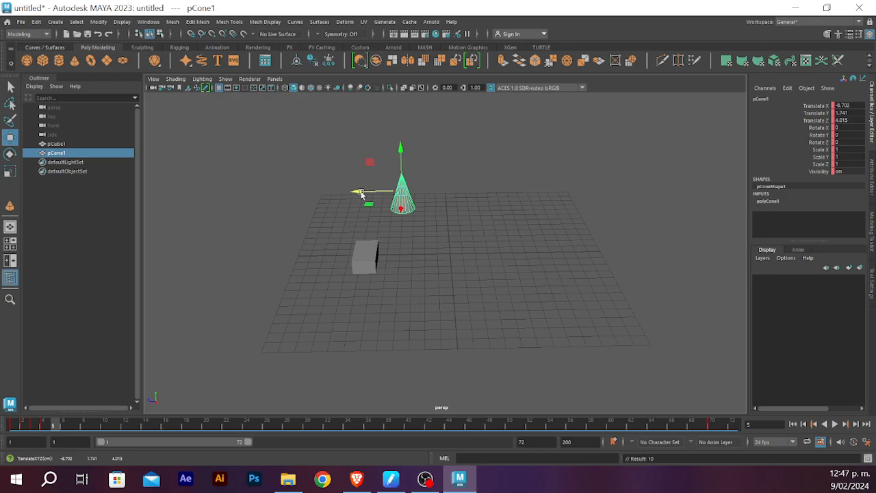
# Step: Play the animation, stop it, and check the cone's position at frames 1, 2 and 5
pyautogui.hotkey('alt', 'v')
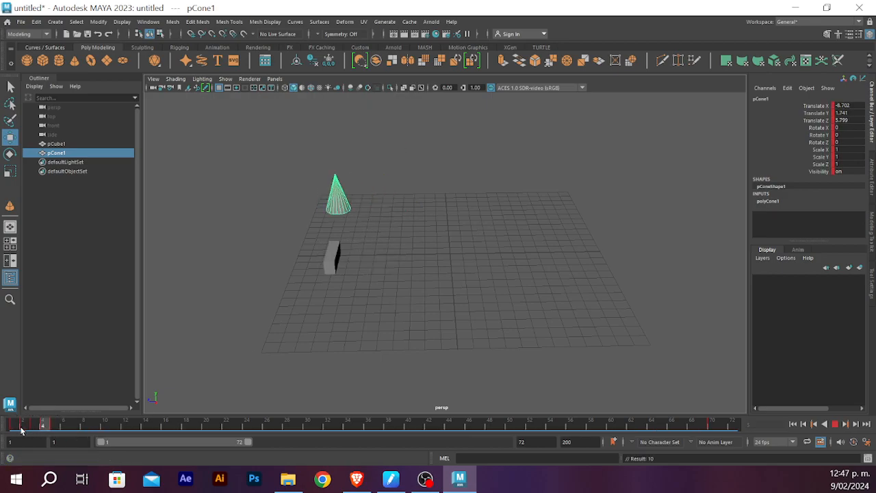
pyautogui.click(20, 425)
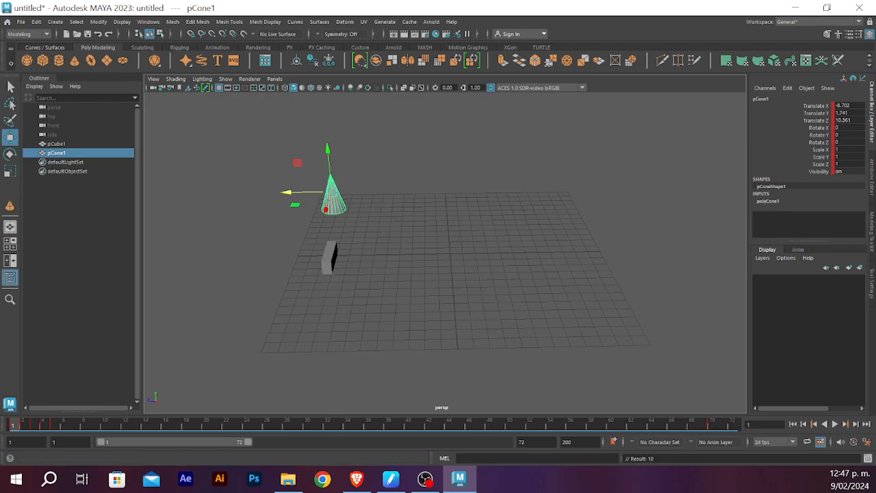
pyautogui.click(25, 423)
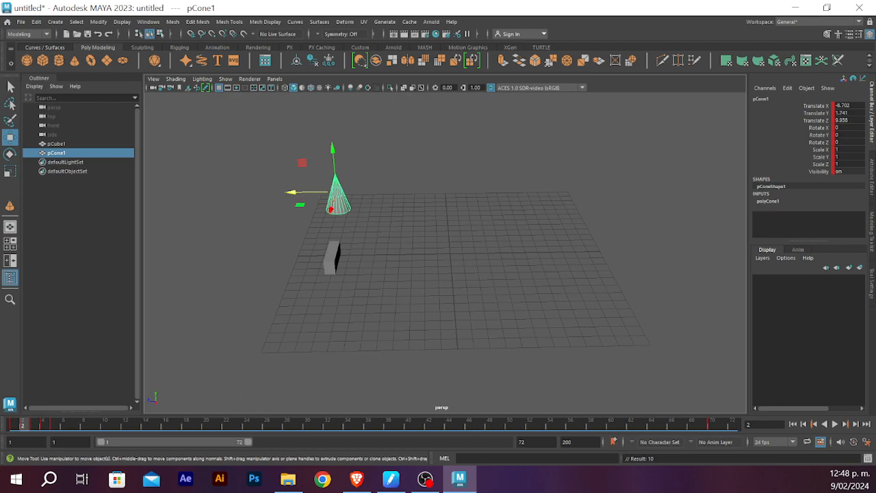
pyautogui.click(56, 426)
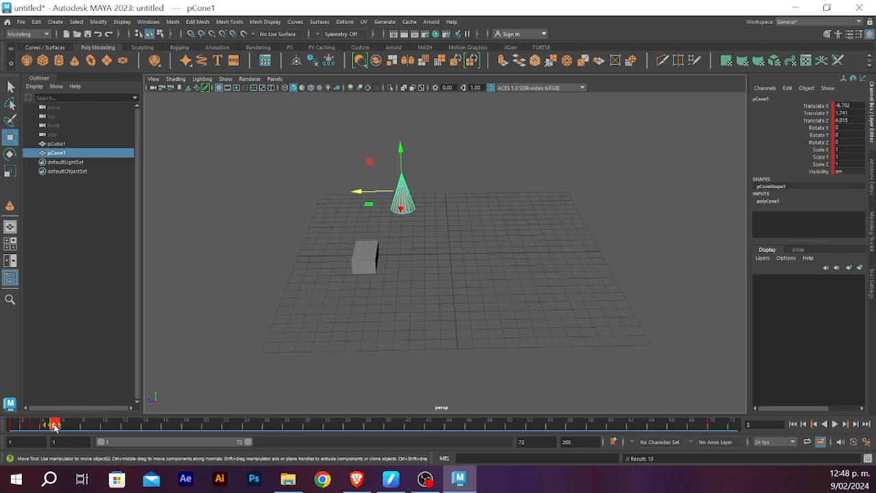
# Step: Delete the cone's keyframes at frames 2, 3, 4 and 5
pyautogui.click(25, 425)
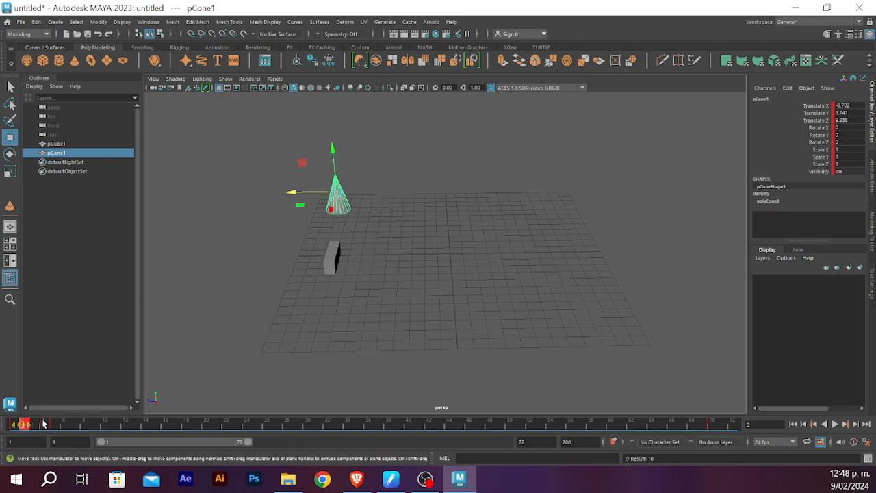
pyautogui.rightClick(22, 425)
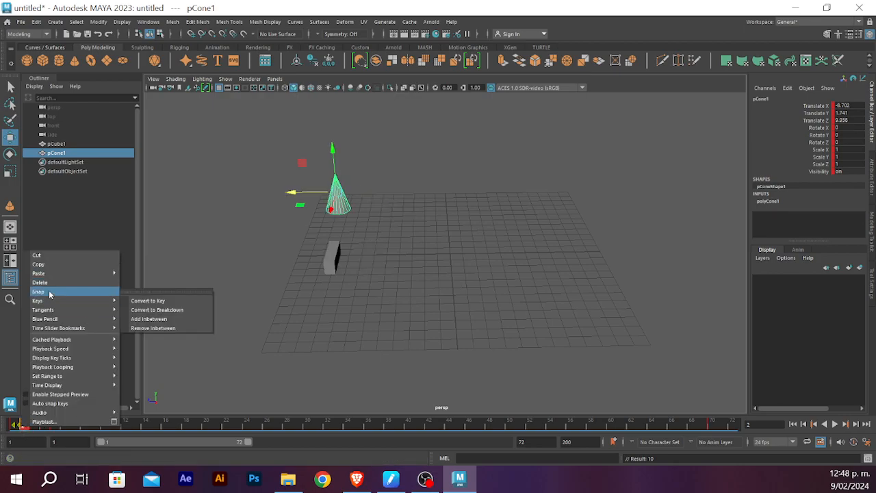
pyautogui.click(58, 282)
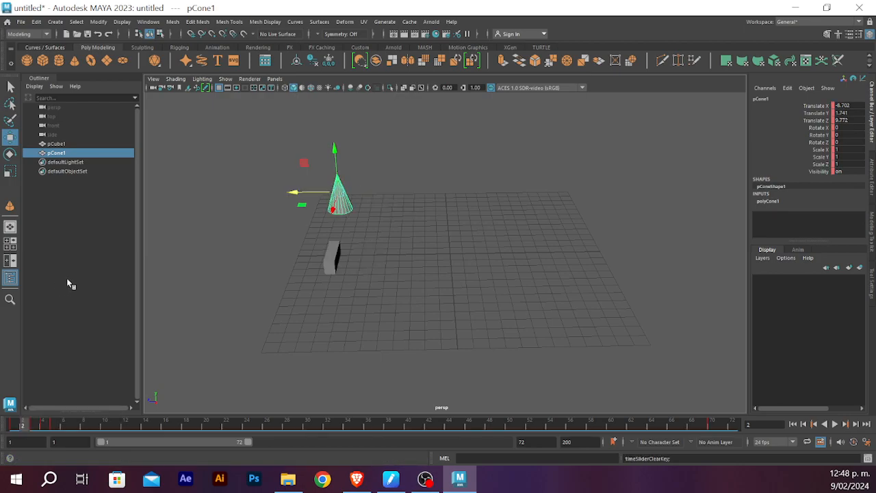
pyautogui.click(33, 426)
pyautogui.rightClick(35, 426)
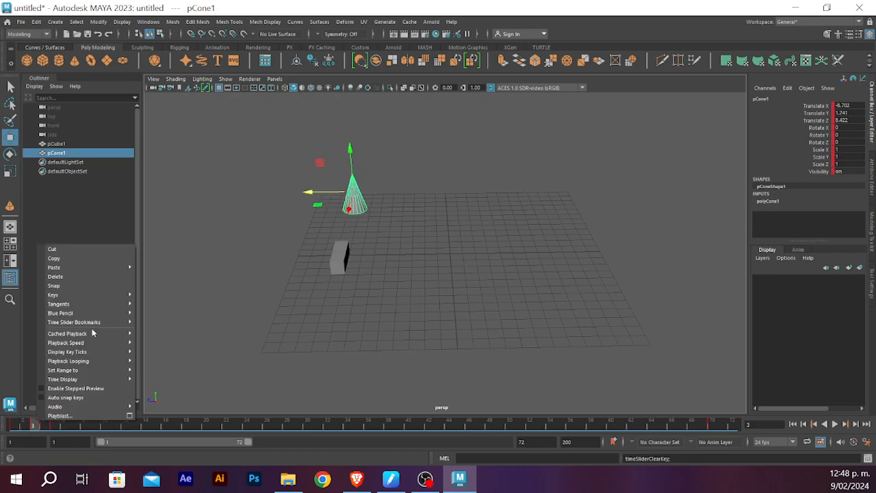
pyautogui.click(85, 277)
pyautogui.click(44, 426)
pyautogui.rightClick(47, 426)
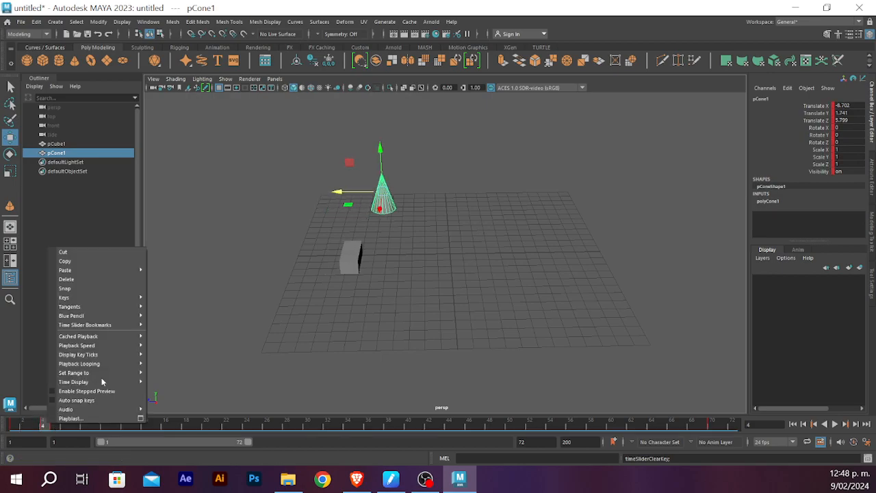
pyautogui.click(99, 278)
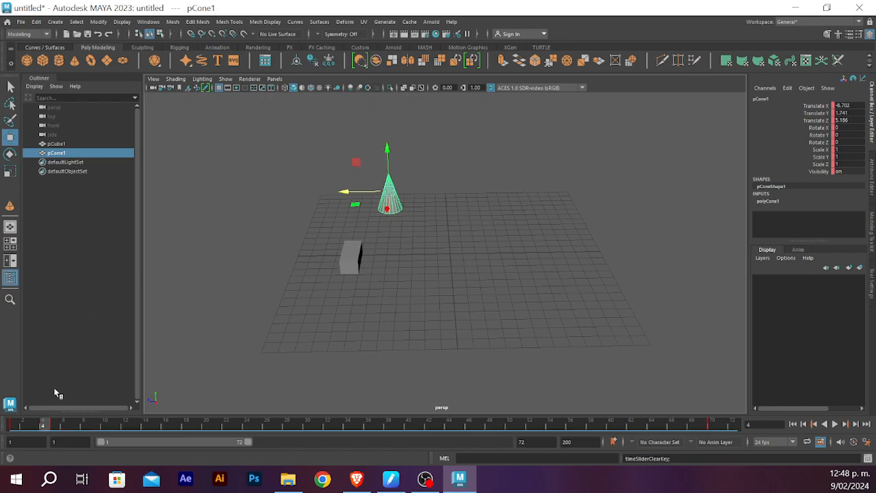
pyautogui.click(55, 425)
pyautogui.rightClick(58, 425)
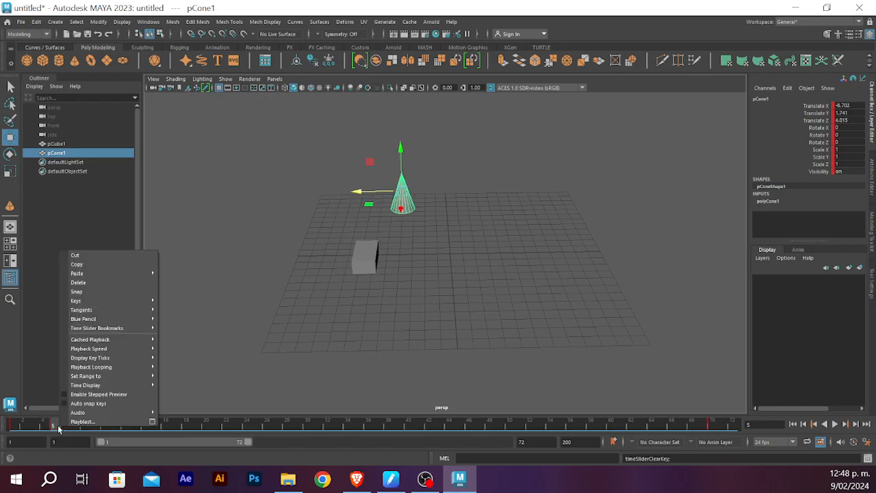
pyautogui.click(94, 280)
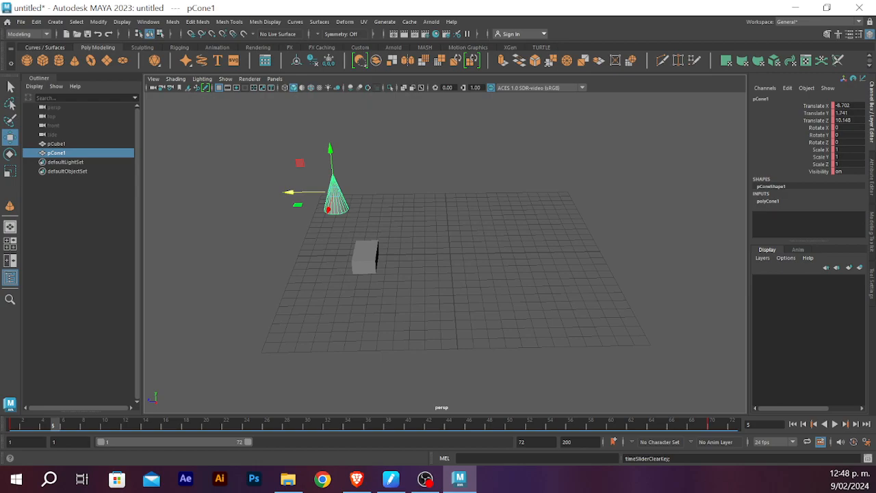
# Step: Select the cube, compare its poses at frames 1 and 20, and delete its keyframe at frame 10
pyautogui.click(366, 258)
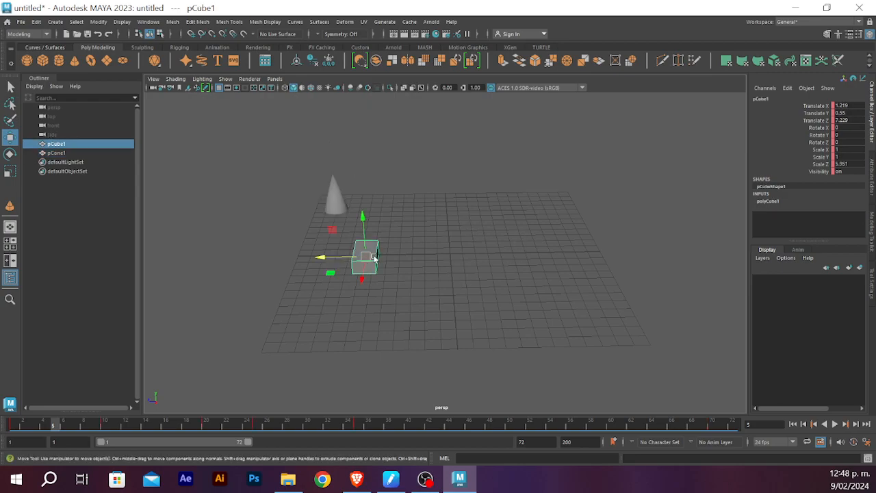
pyautogui.click(18, 426)
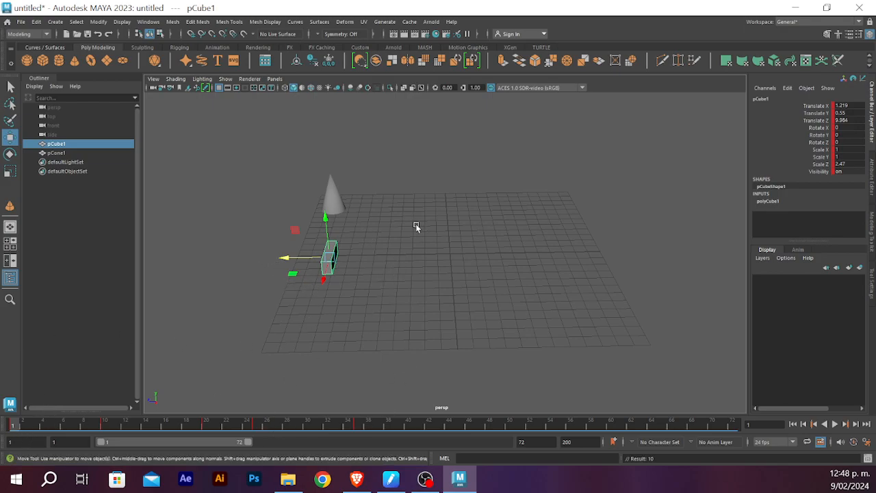
pyautogui.click(208, 429)
pyautogui.moveTo(542, 257)
pyautogui.mouseDown()
pyautogui.moveTo(240, 280)
pyautogui.moveTo(299, 271)
pyautogui.moveTo(557, 276)
pyautogui.moveTo(545, 272)
pyautogui.mouseUp()
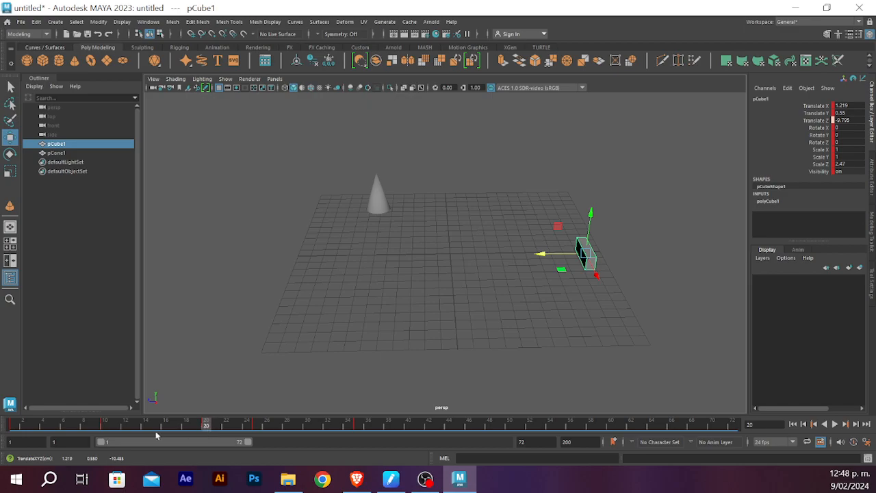
pyautogui.click(105, 431)
pyautogui.rightClick(105, 431)
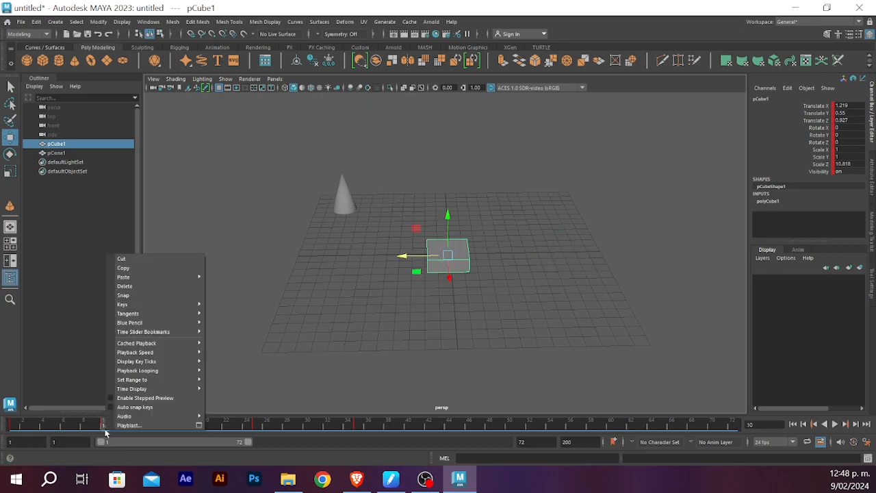
pyautogui.click(162, 286)
# Step: Keyframe the cube at frame 10, moved to about 0.42 in Z and stretched to a Z scale of about 23.4
pyautogui.moveTo(18, 427); pyautogui.dragTo(211, 427)
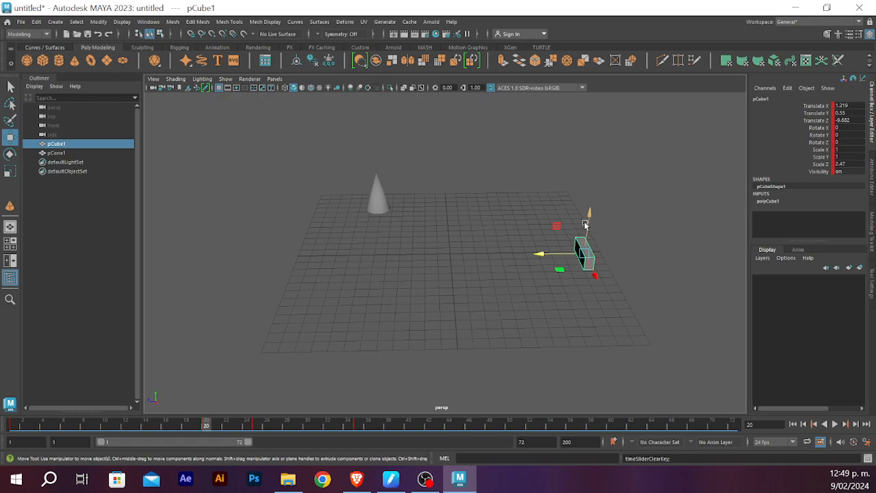
pyautogui.click(10, 425)
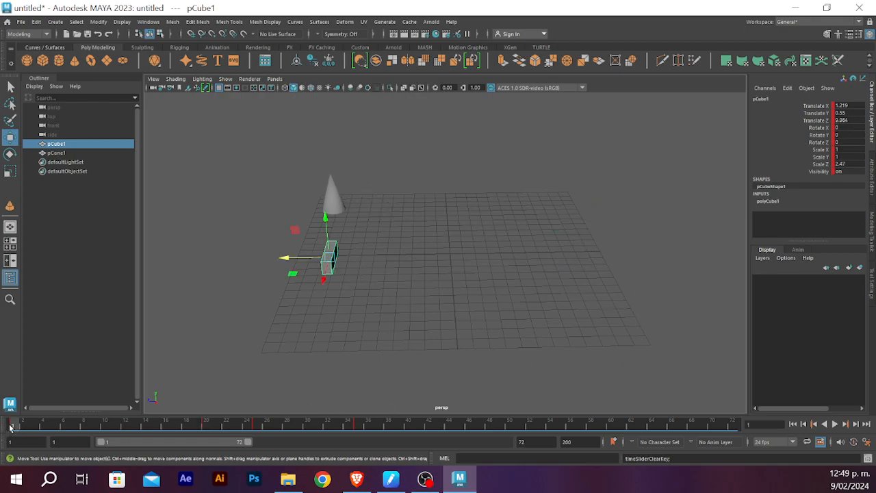
pyautogui.click(104, 425)
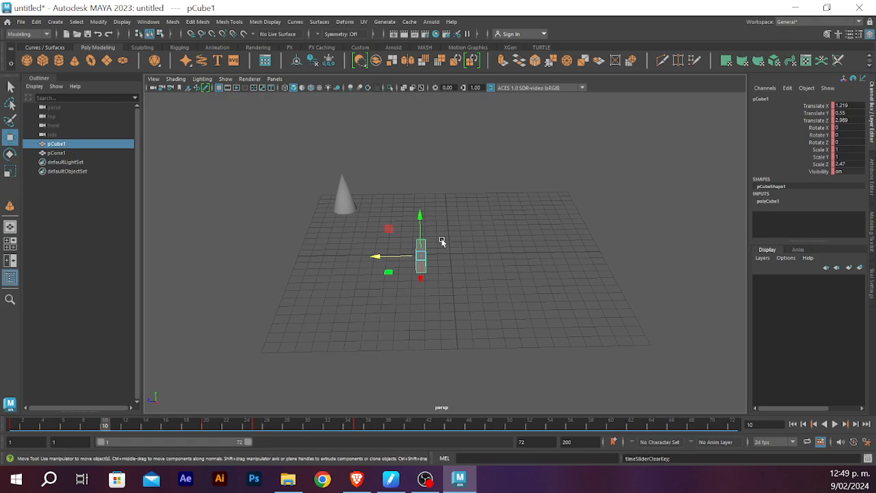
pyautogui.moveTo(373, 263); pyautogui.dragTo(409, 262)
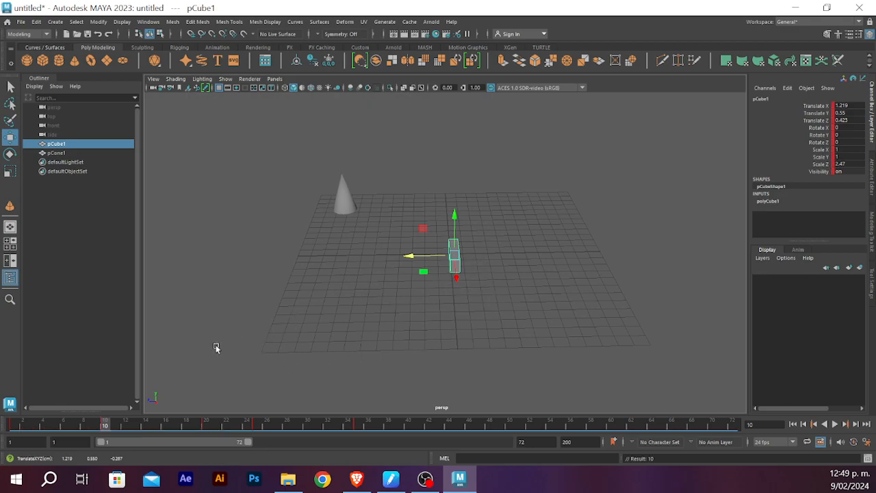
pyautogui.press('r')
pyautogui.moveTo(413, 256); pyautogui.dragTo(66, 330)
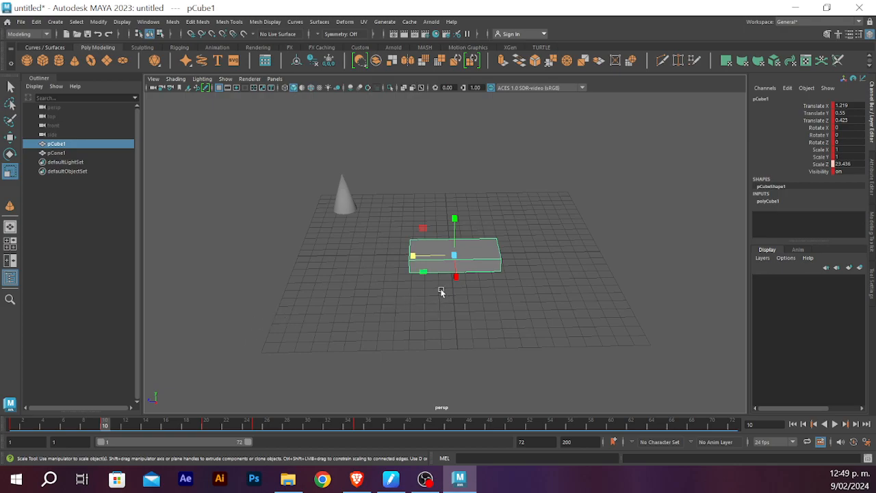
pyautogui.press('s')
# Step: Examine the cube's stretching motion by stepping through its keyframes at frames 1, 10 and 20 and the frames between
pyautogui.moveTo(17, 427)
pyautogui.mouseDown()
pyautogui.moveTo(76, 414)
pyautogui.moveTo(215, 413)
pyautogui.moveTo(14, 426)
pyautogui.mouseUp()
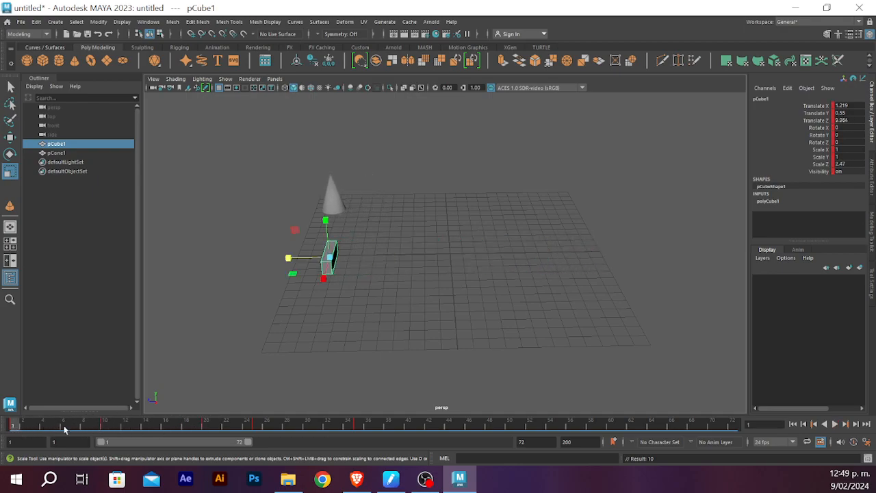
pyautogui.click(105, 429)
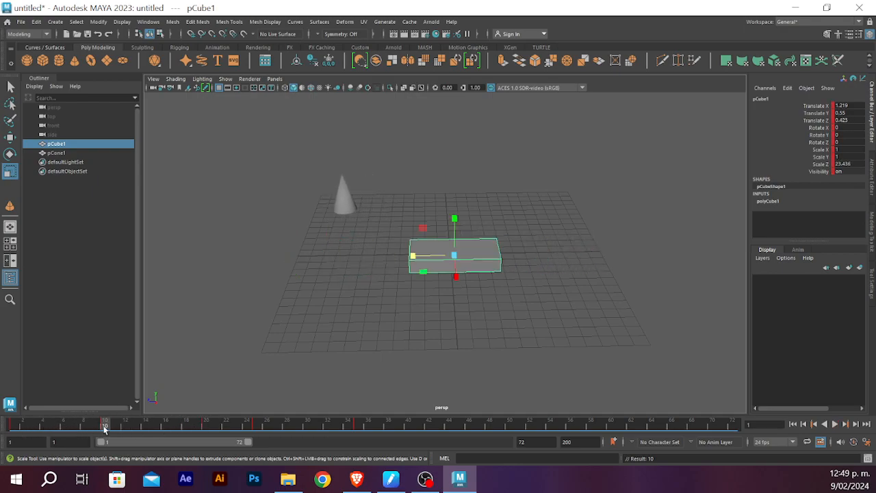
pyautogui.click(206, 425)
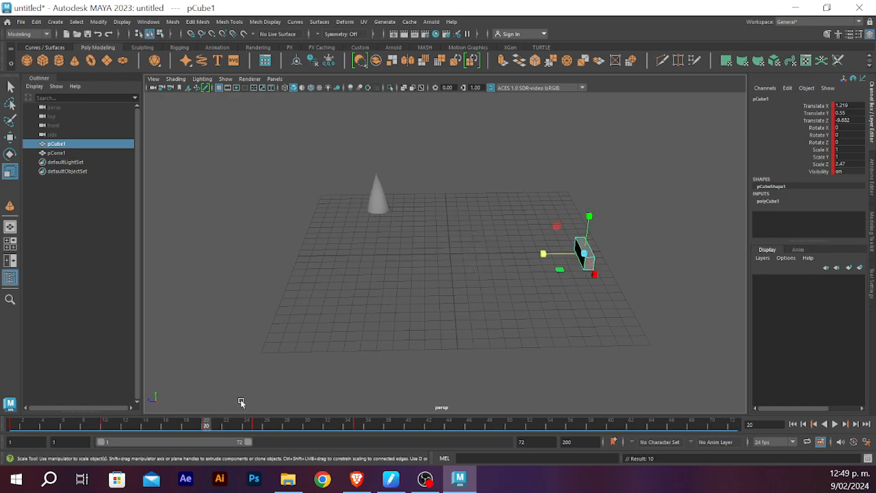
pyautogui.click(55, 426)
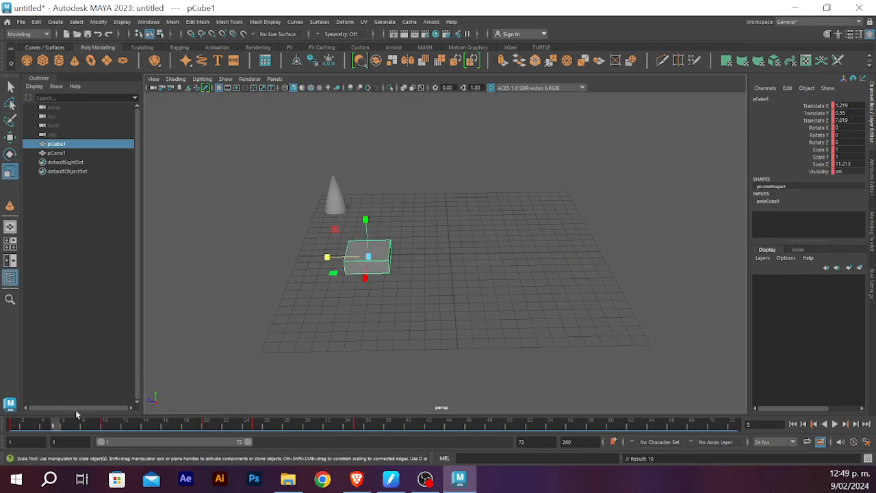
pyautogui.click(12, 426)
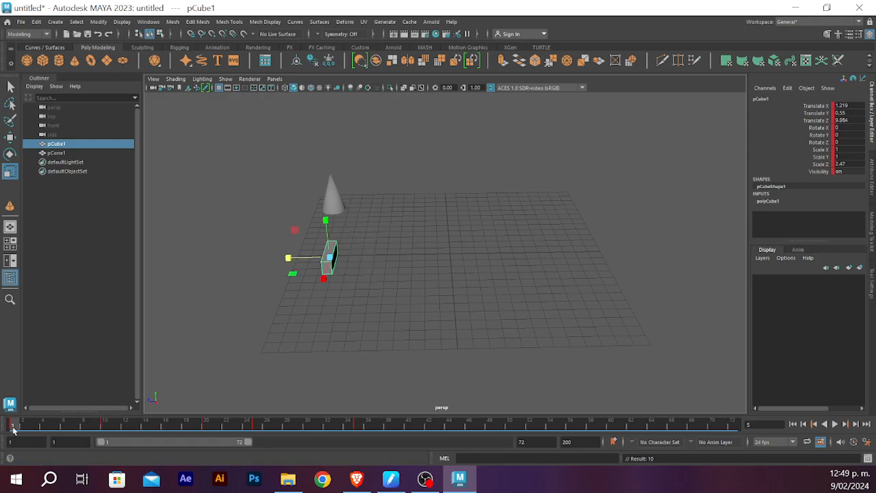
pyautogui.click(105, 425)
pyautogui.click(204, 425)
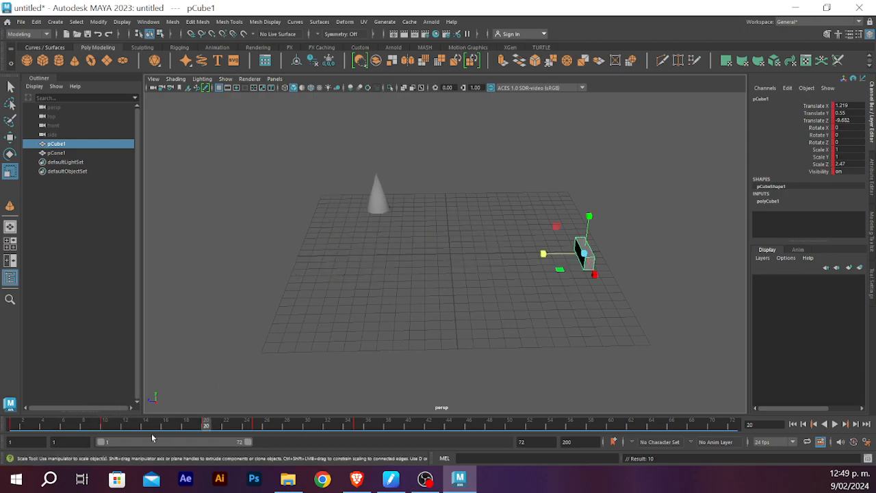
pyautogui.click(62, 425)
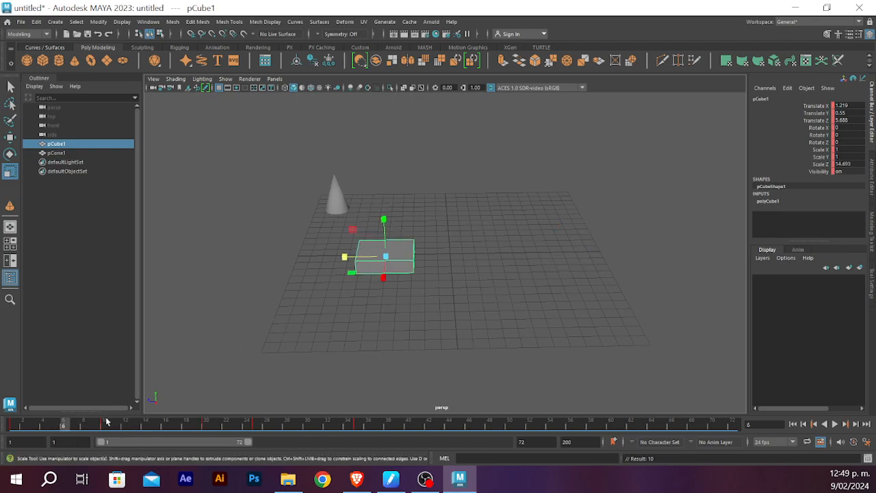
# Step: Keyframe the cube at frame 5 in its current in-between pose
pyautogui.click(56, 424)
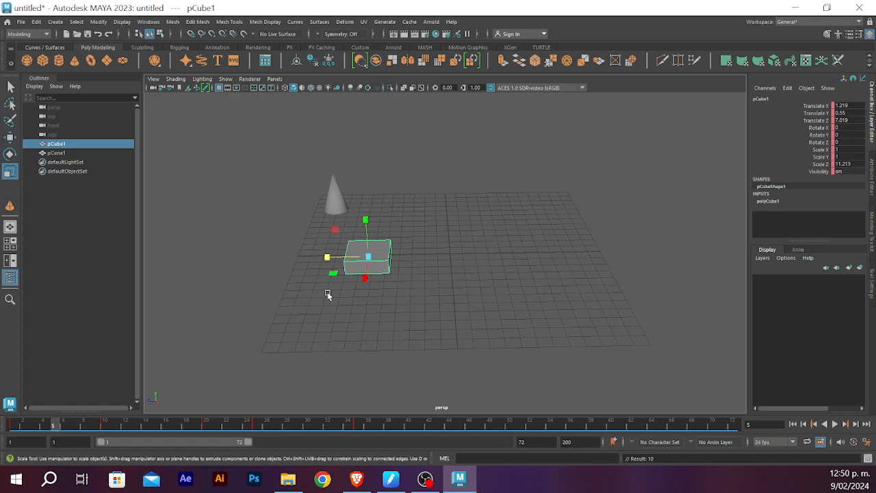
pyautogui.press('s')
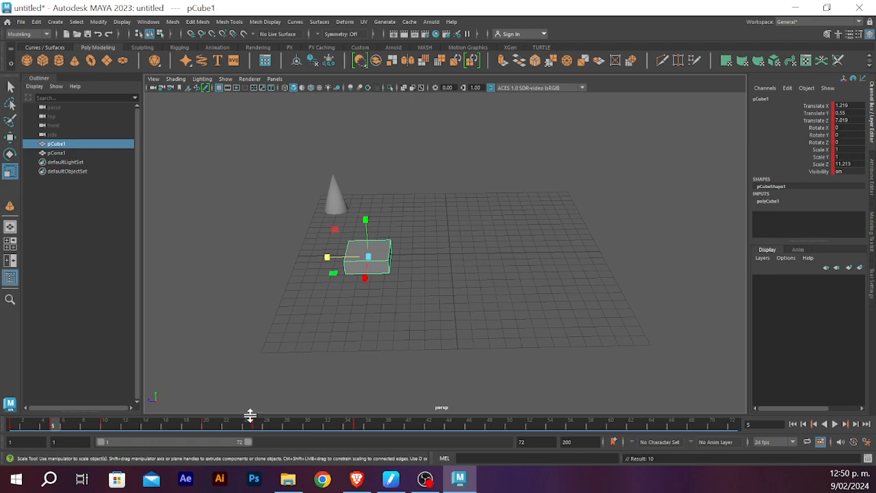
# Step: Compare the cube's poses at frames 1, 5, 10 and 20 and examine the in-betweens from frame 1 to frame 5
pyautogui.click(106, 422)
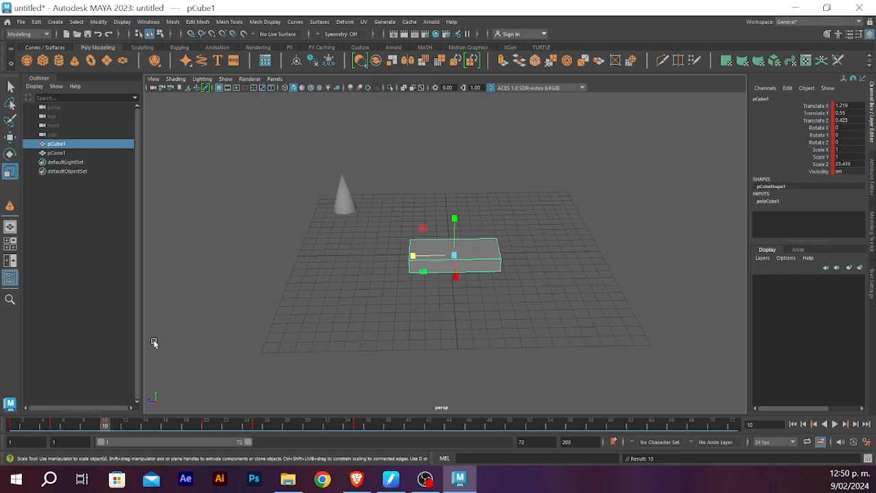
pyautogui.click(19, 425)
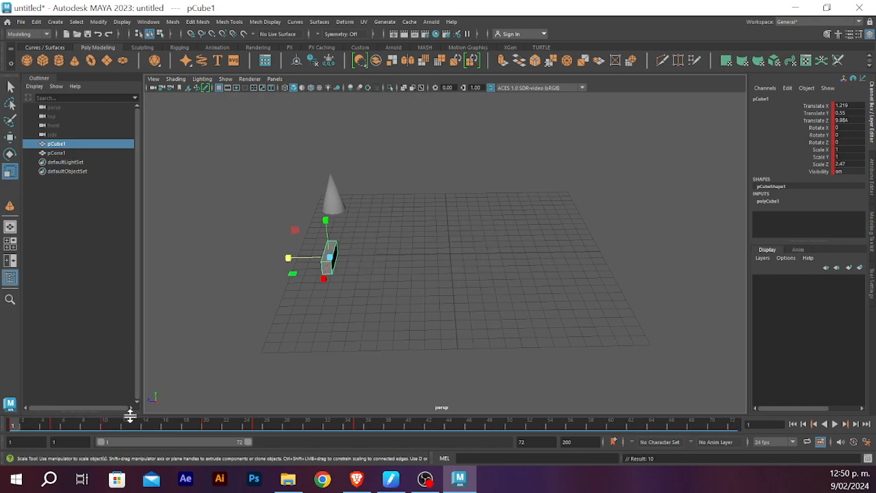
pyautogui.click(208, 425)
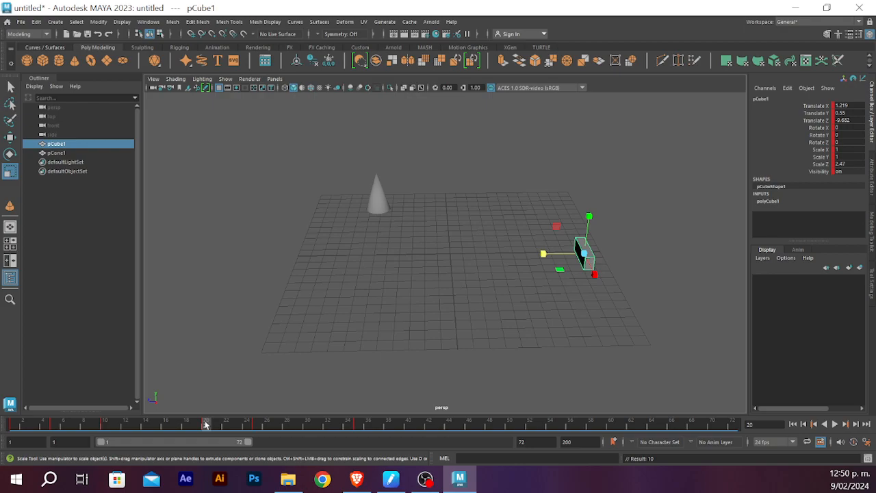
pyautogui.click(104, 424)
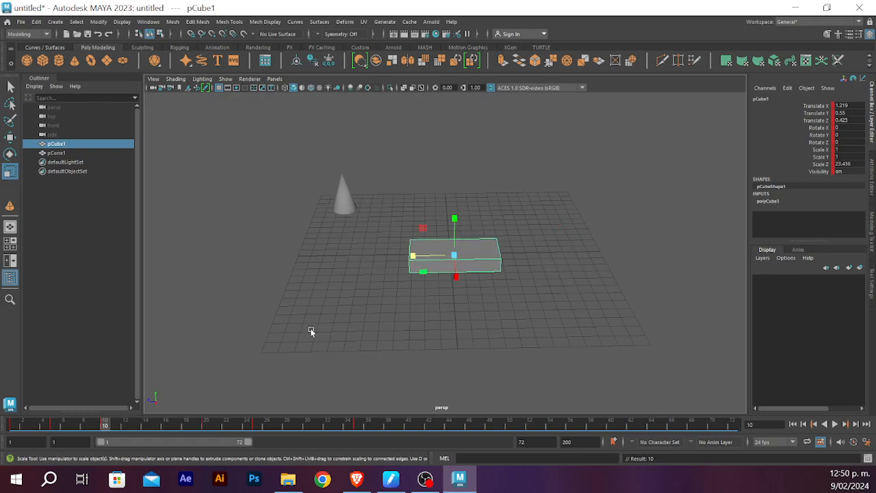
pyautogui.click(54, 425)
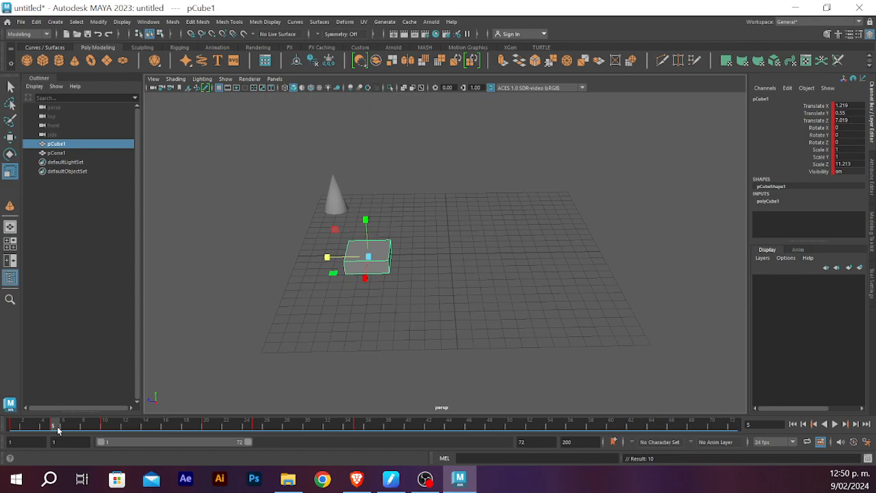
pyautogui.click(29, 426)
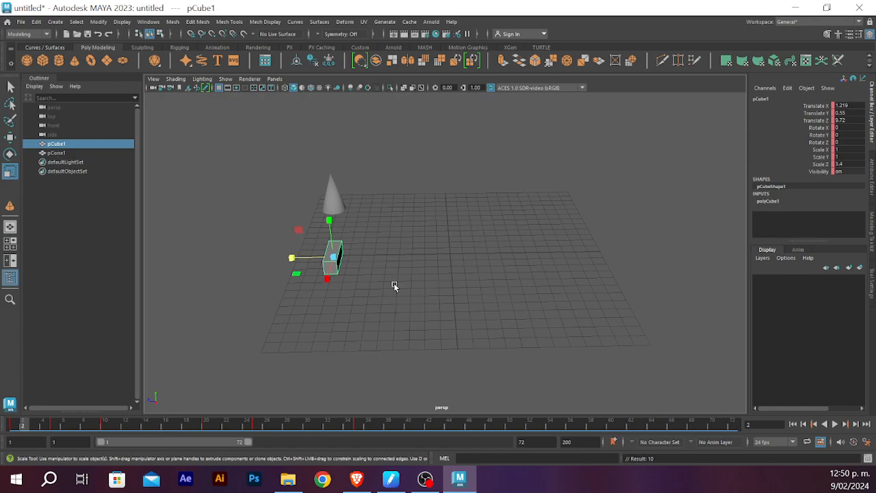
pyautogui.click(21, 426)
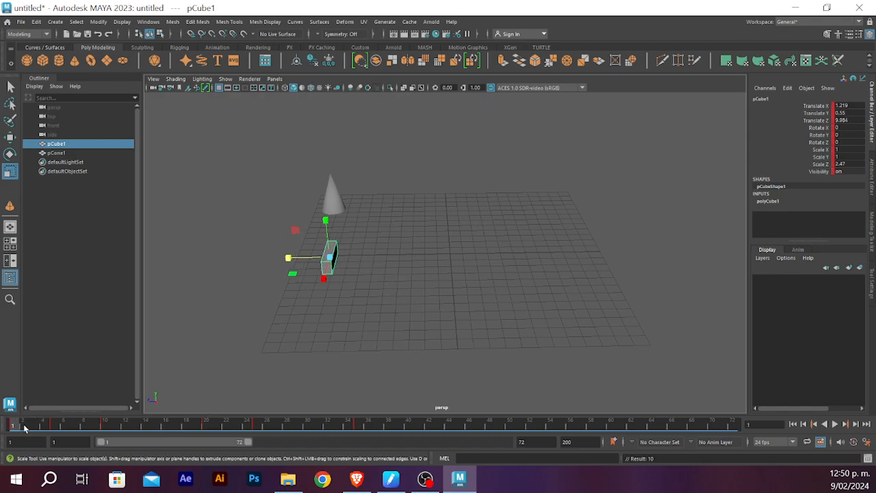
pyautogui.click(33, 426)
pyautogui.click(26, 427)
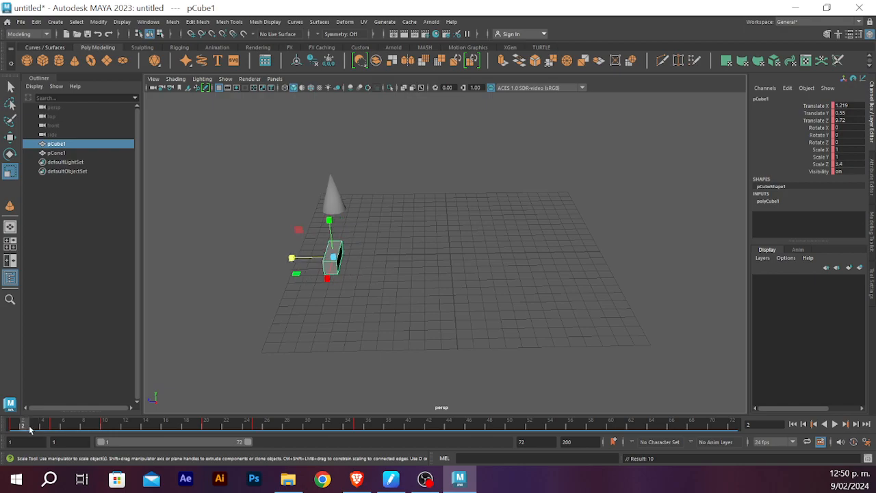
pyautogui.click(35, 426)
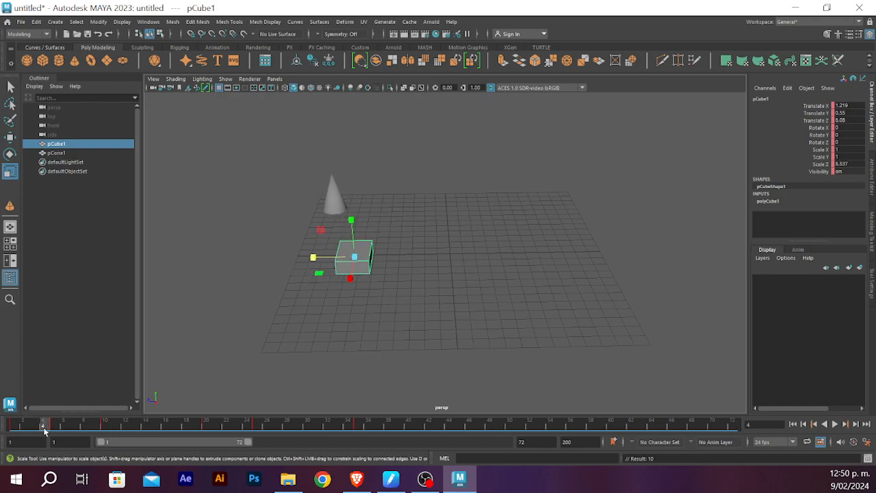
pyautogui.click(53, 427)
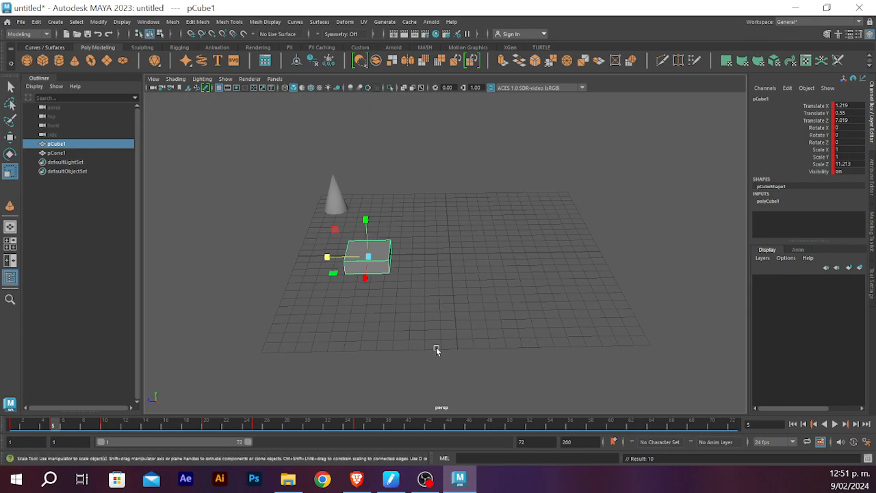
# Step: Create a long, low polygon box in front of the cube, centred at about X 8.9 and Z -0.65
pyautogui.click(425, 232)
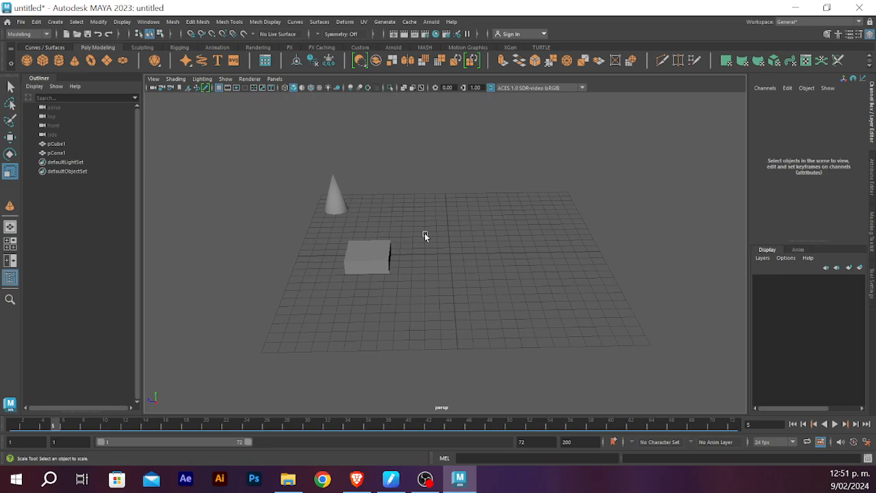
pyautogui.click(342, 205)
pyautogui.click(394, 203)
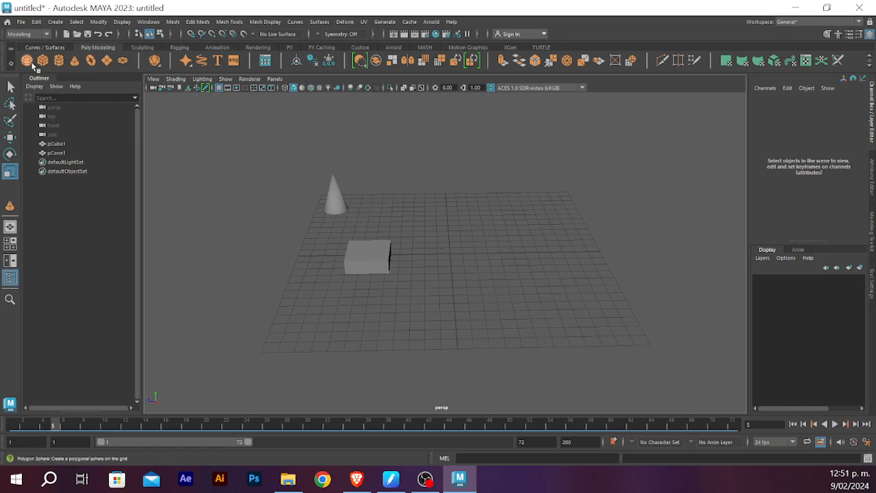
pyautogui.moveTo(326, 307); pyautogui.dragTo(618, 326)
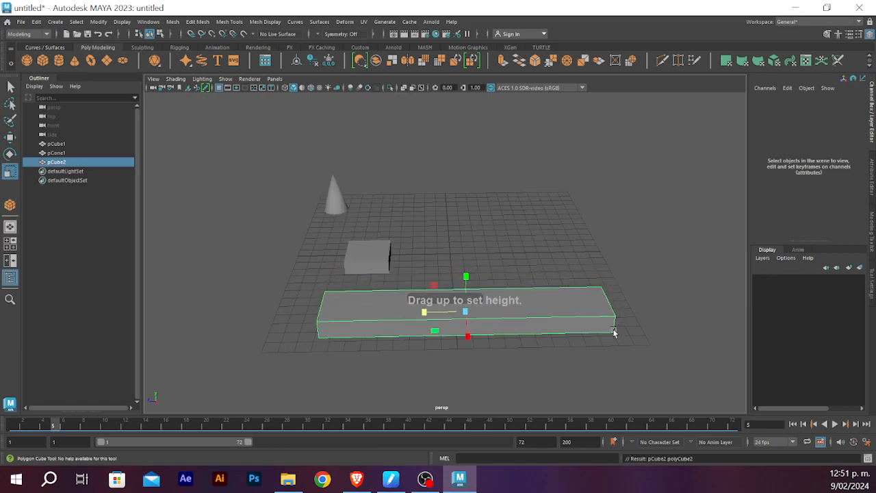
pyautogui.press('r')
pyautogui.keyDown('alt'); pyautogui.moveTo(536, 238); pyautogui.dragTo(558, 258); pyautogui.keyUp('alt')
pyautogui.click(559, 258)
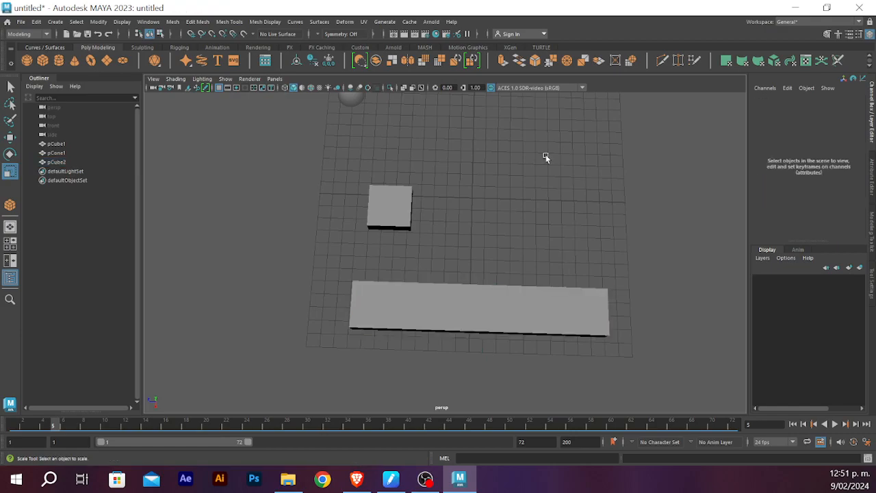
# Step: Insert an edge loop across the middle of the long box with Multi-Cut and return to object selection
pyautogui.click(442, 326)
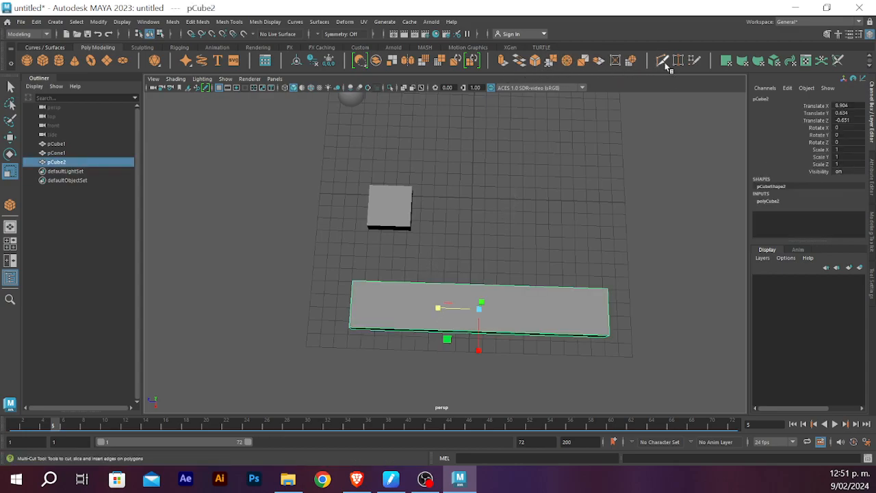
pyautogui.keyDown('shift'); pyautogui.moveTo(473, 264); pyautogui.dragTo(287, 280, button='right'); pyautogui.keyUp('shift')
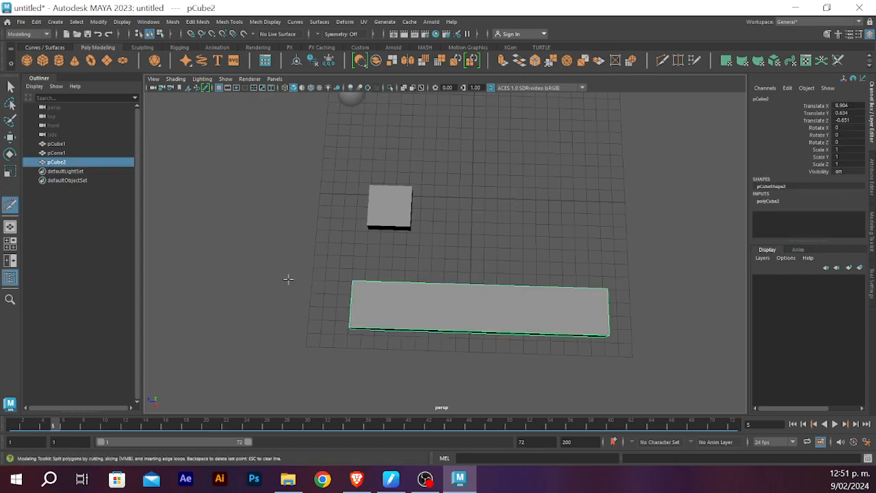
pyautogui.keyDown('ctrl'); pyautogui.click(481, 286); pyautogui.keyUp('ctrl')
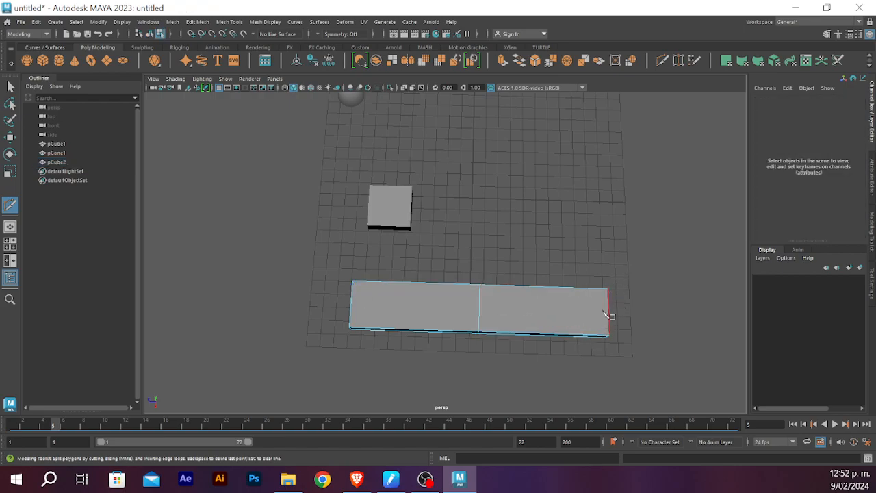
pyautogui.press('s')
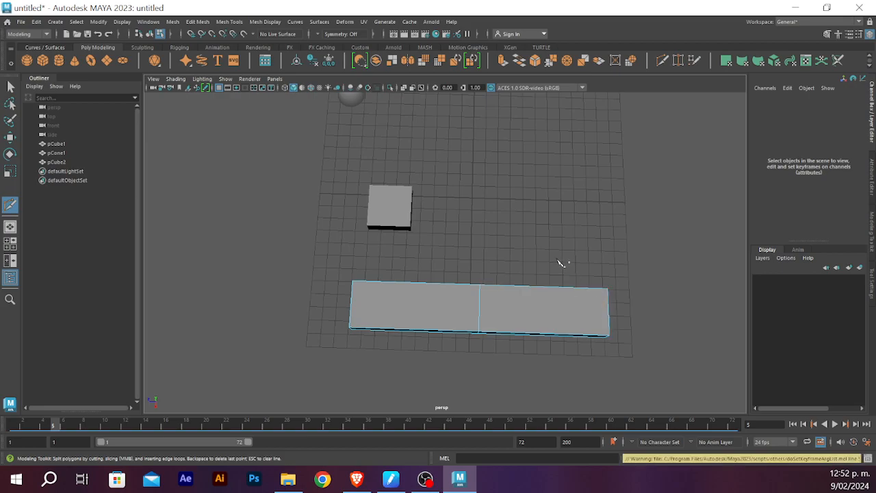
pyautogui.press('q')
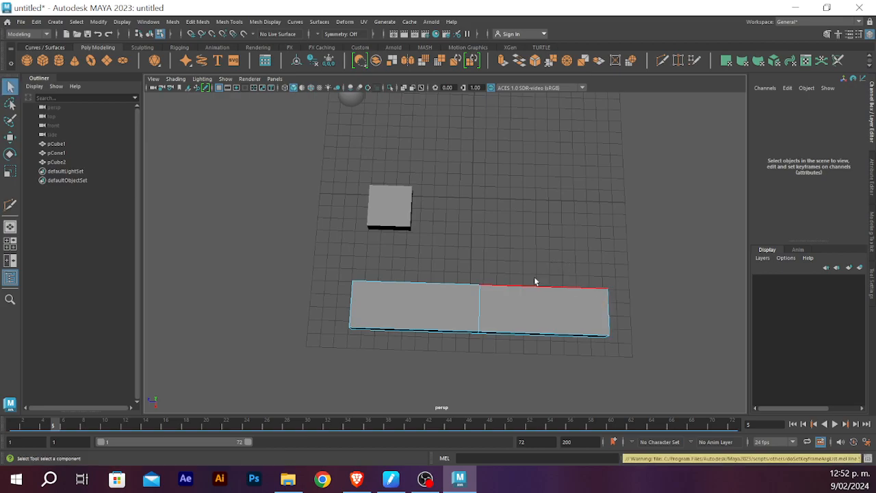
pyautogui.keyDown('alt'); pyautogui.moveTo(539, 275); pyautogui.dragTo(535, 240); pyautogui.keyUp('alt')
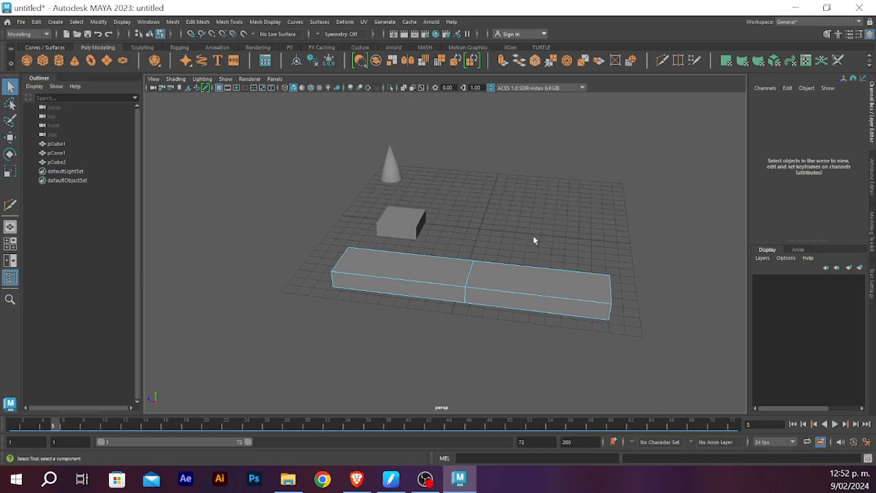
pyautogui.press('F8')
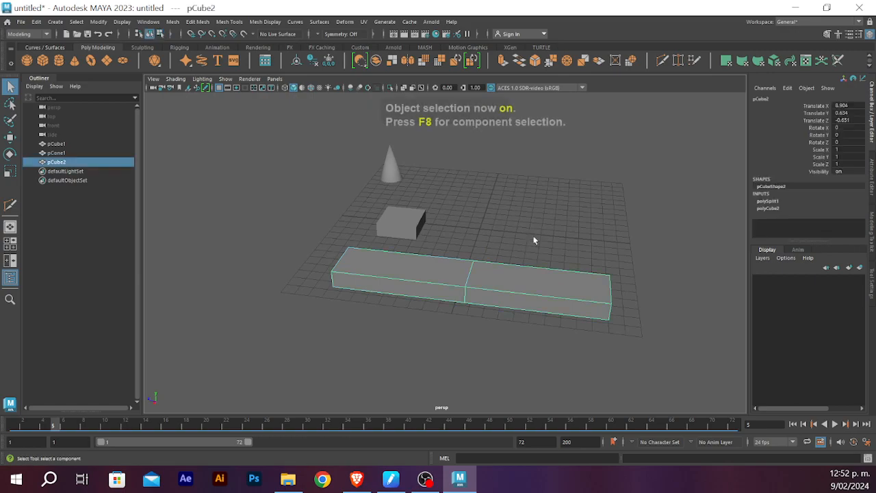
# Step: Bend half of the long box back and forth by moving its end vertices in the X and Z directions
pyautogui.keyDown('alt'); pyautogui.moveTo(575, 246); pyautogui.dragTo(565, 276); pyautogui.keyUp('alt')
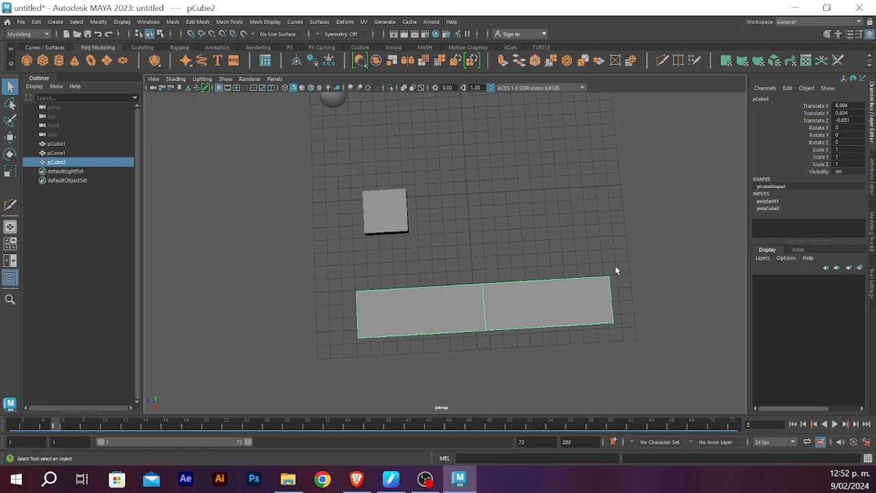
pyautogui.press('F9')
pyautogui.moveTo(583, 239); pyautogui.dragTo(656, 369)
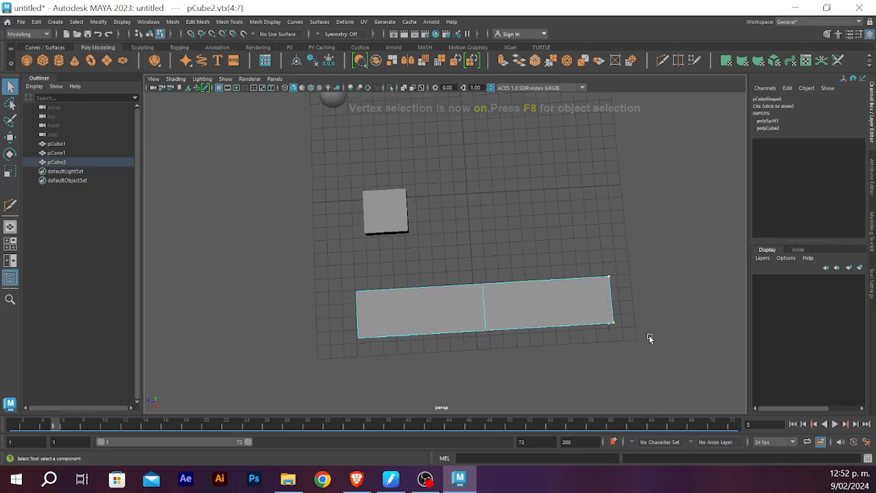
pyautogui.press('w')
pyautogui.moveTo(581, 331); pyautogui.dragTo(548, 313)
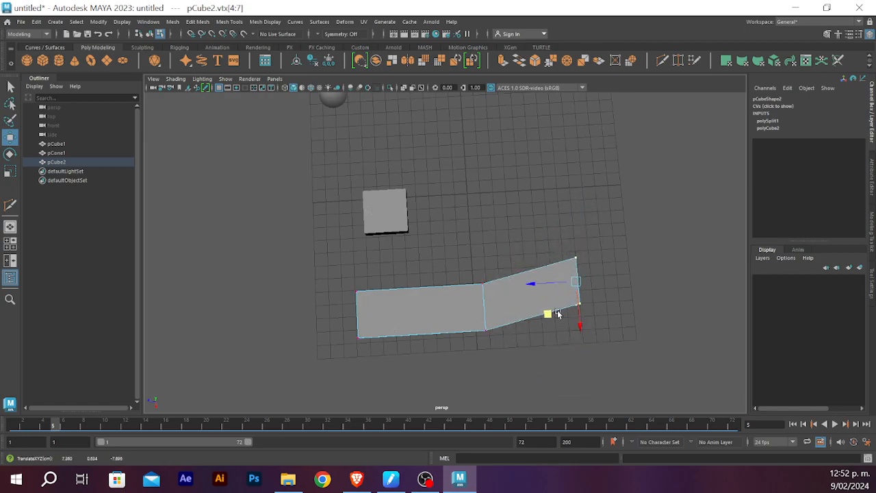
pyautogui.moveTo(547, 312); pyautogui.dragTo(551, 383)
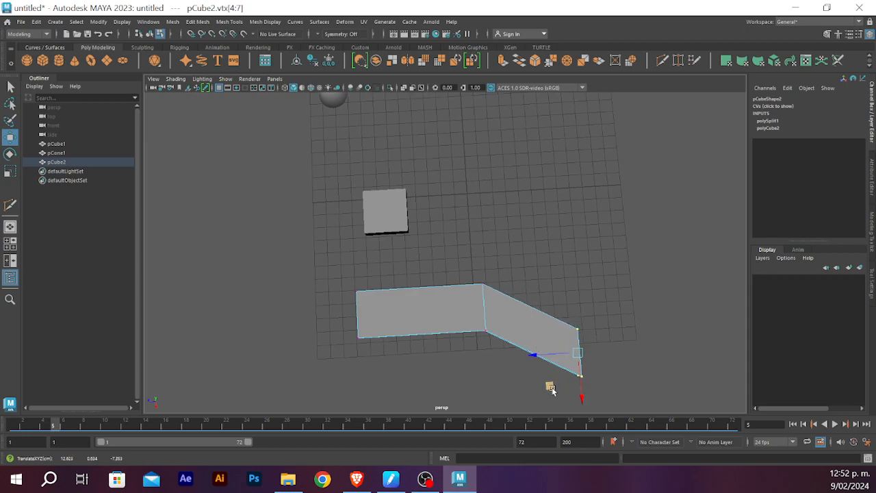
pyautogui.moveTo(551, 388); pyautogui.dragTo(573, 312, button='middle')
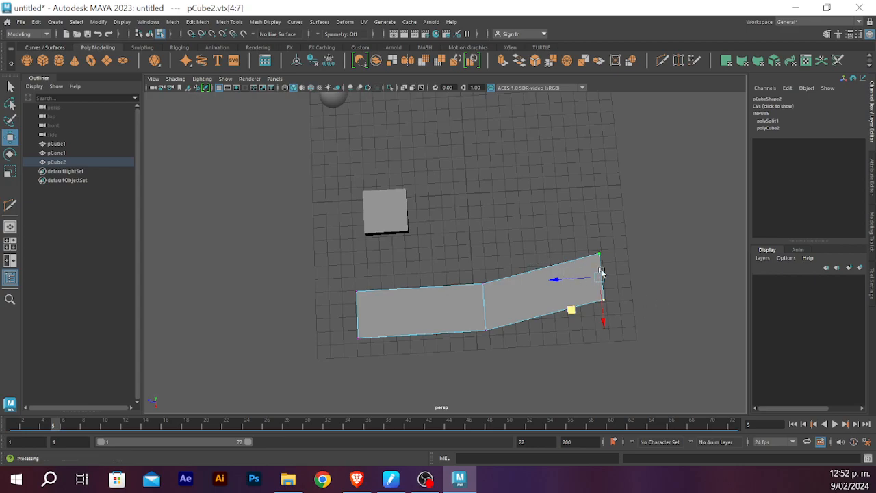
pyautogui.moveTo(576, 312); pyautogui.dragTo(556, 364, button='middle')
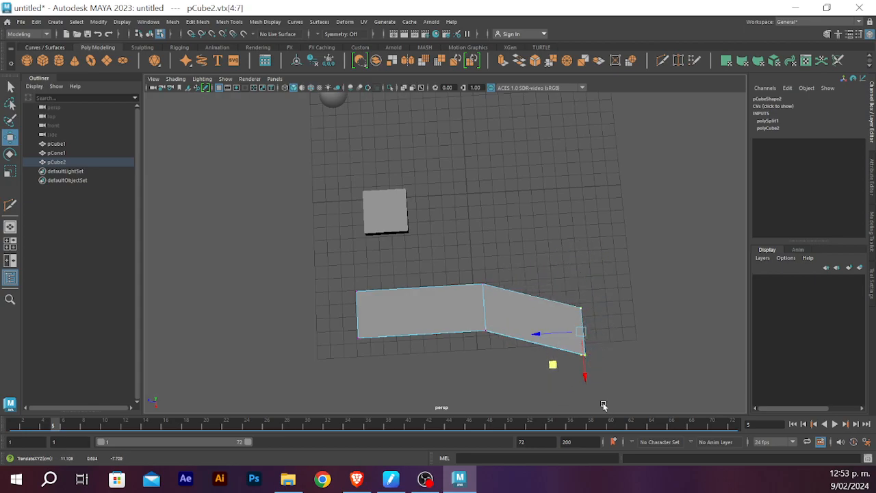
pyautogui.moveTo(553, 373); pyautogui.dragTo(569, 334, button='middle')
pyautogui.click(550, 214)
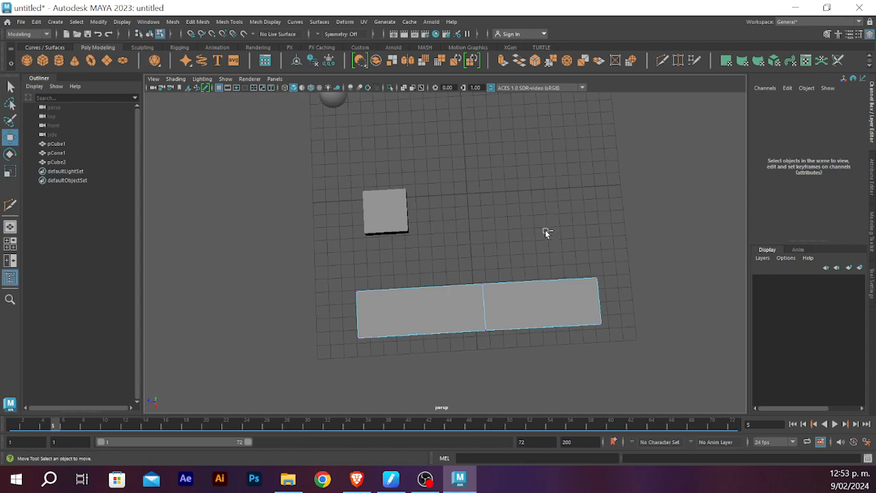
# Step: Undo the vertex moves on the long box back to its original straight shape
pyautogui.hotkey('ctrl', 'z')
pyautogui.hotkey('ctrl', 'z')
pyautogui.hotkey('ctrl', 'z')
pyautogui.hotkey('ctrl', 'z')
pyautogui.hotkey('ctrl', 'z')
pyautogui.hotkey('ctrl', 'z')
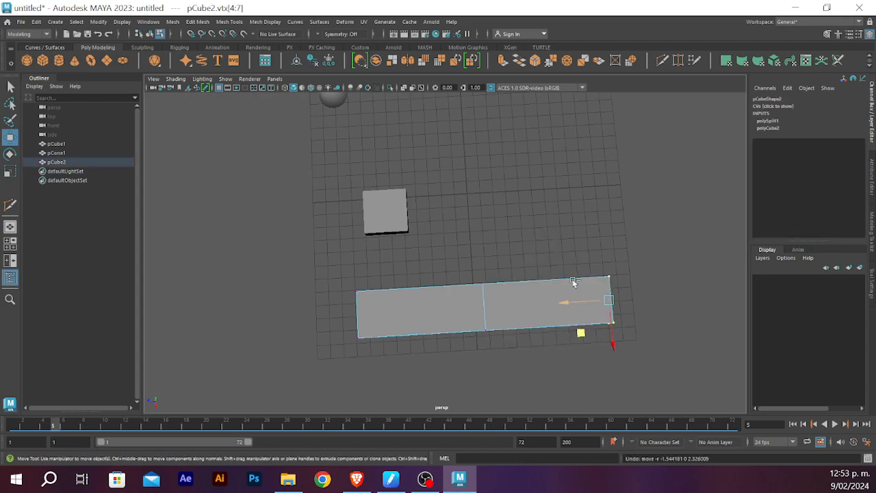
# Step: Return from vertex selection to object selection and leave the cube, cone and long box unselected
pyautogui.click(580, 233)
pyautogui.moveTo(581, 243)
pyautogui.keyDown('alt'); pyautogui.mouseDown()
pyautogui.moveTo(564, 261)
pyautogui.moveTo(571, 225)
pyautogui.moveTo(569, 236)
pyautogui.mouseUp(); pyautogui.keyUp('alt')
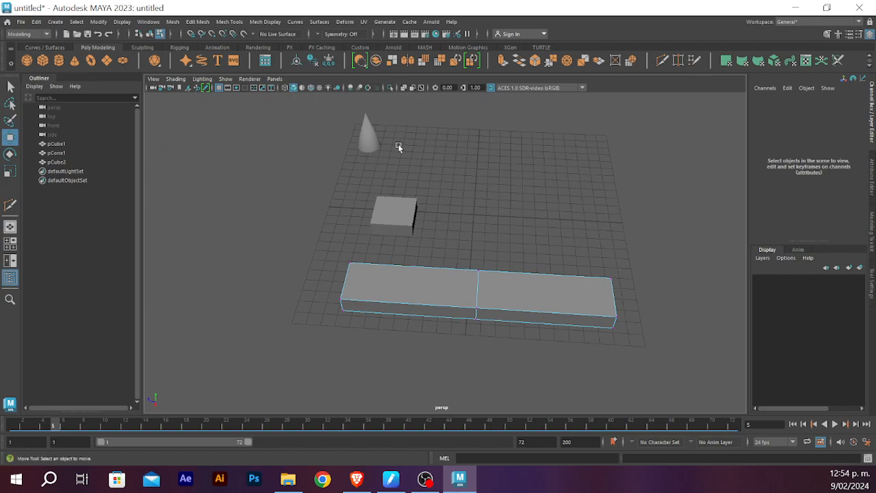
pyautogui.click(367, 136)
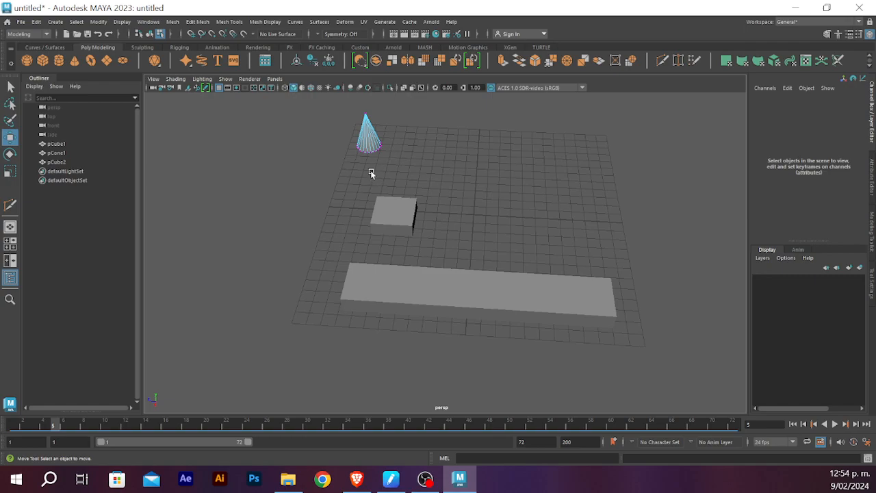
pyautogui.press('F8')
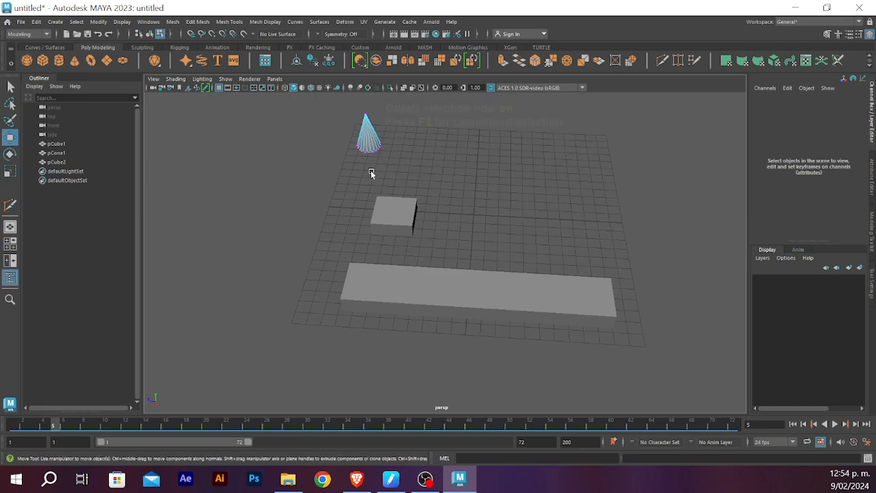
pyautogui.click(328, 193)
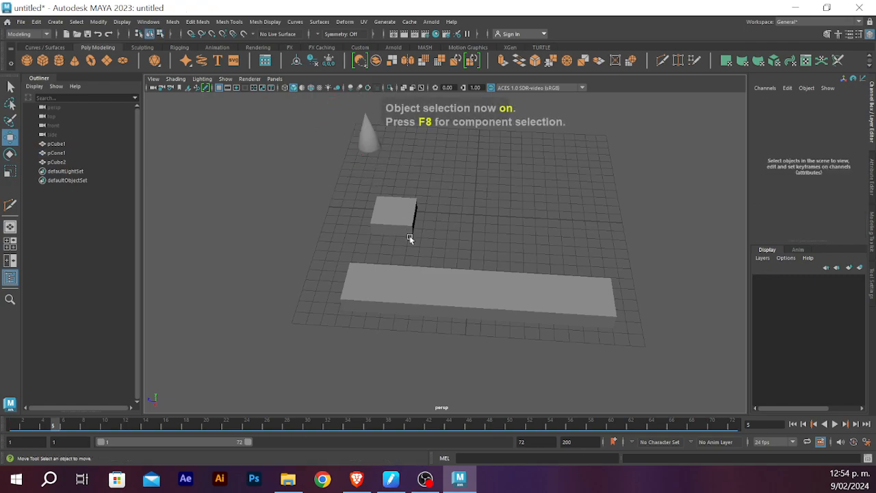
# Step: Delete the long box from the scene
pyautogui.click(403, 225)
pyautogui.click(444, 299)
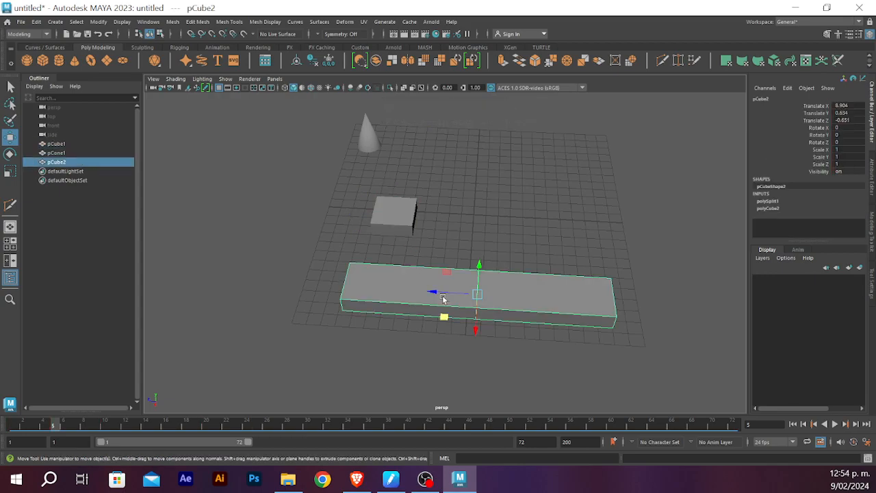
pyautogui.press('Delete')
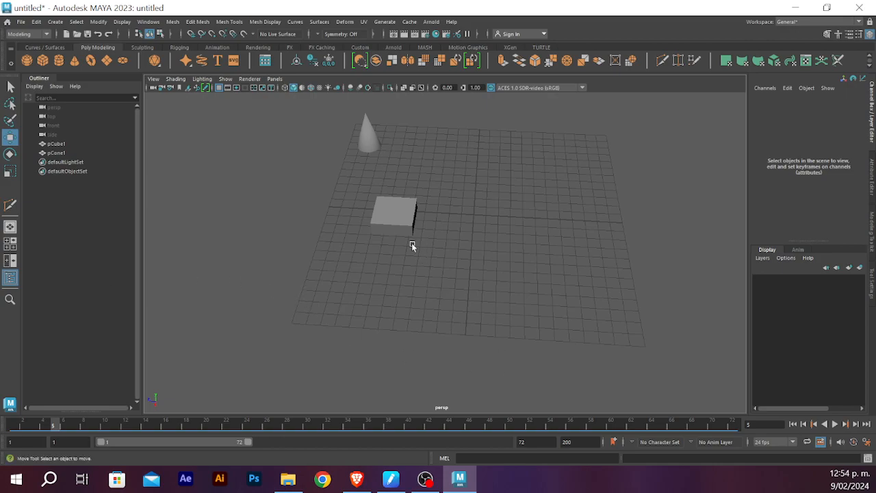
# Step: Delete the cube's keyframe at frame 5
pyautogui.click(398, 217)
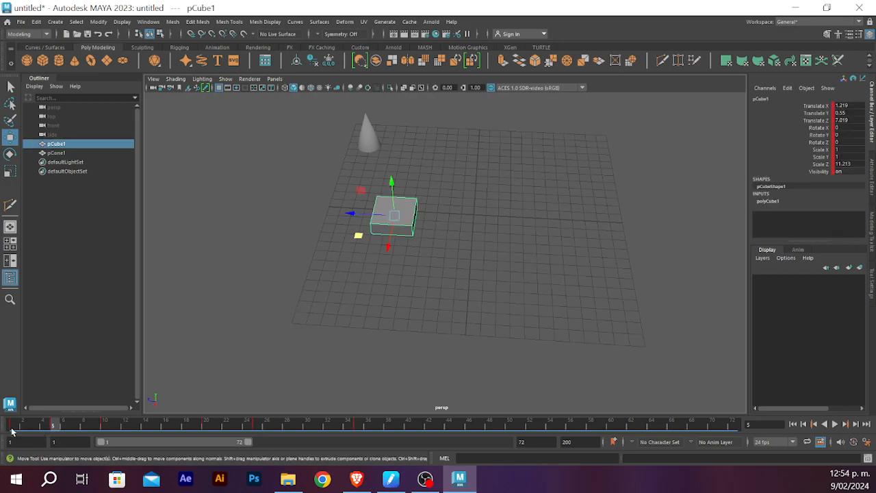
pyautogui.rightClick(55, 426)
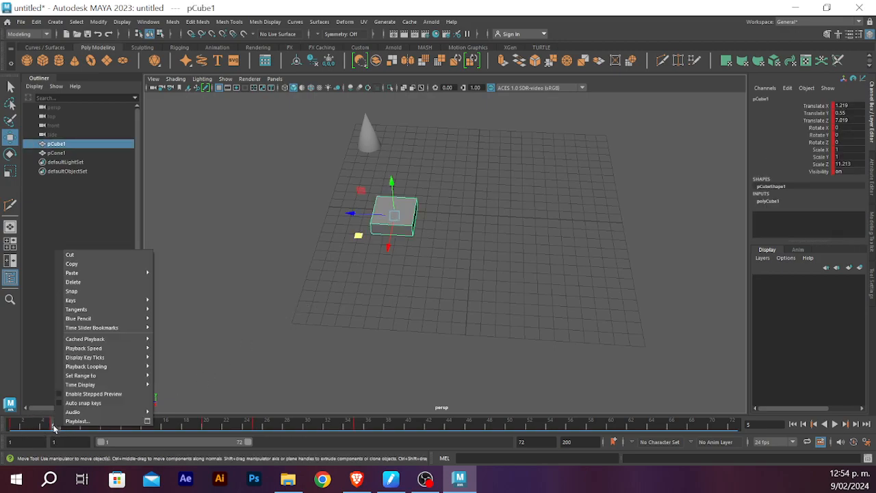
pyautogui.click(81, 282)
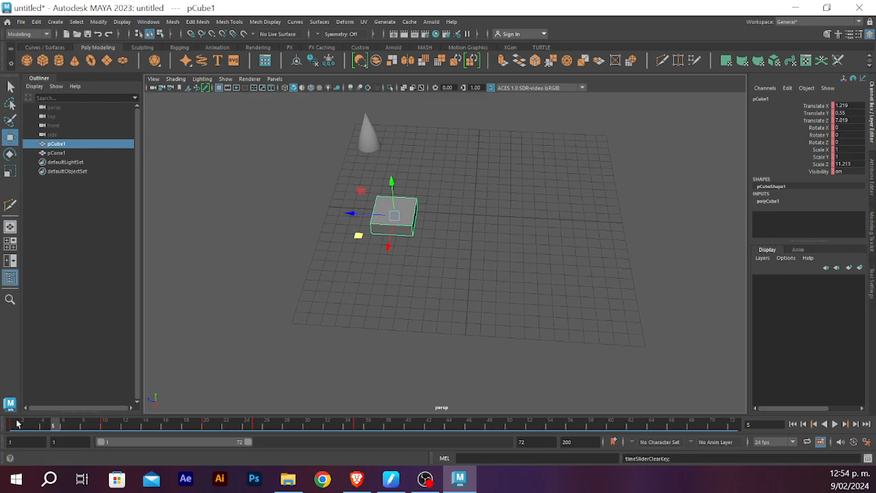
# Step: Scrub through the animation and compare the keyframes of the cube and the cone
pyautogui.moveTo(11, 422); pyautogui.dragTo(353, 422)
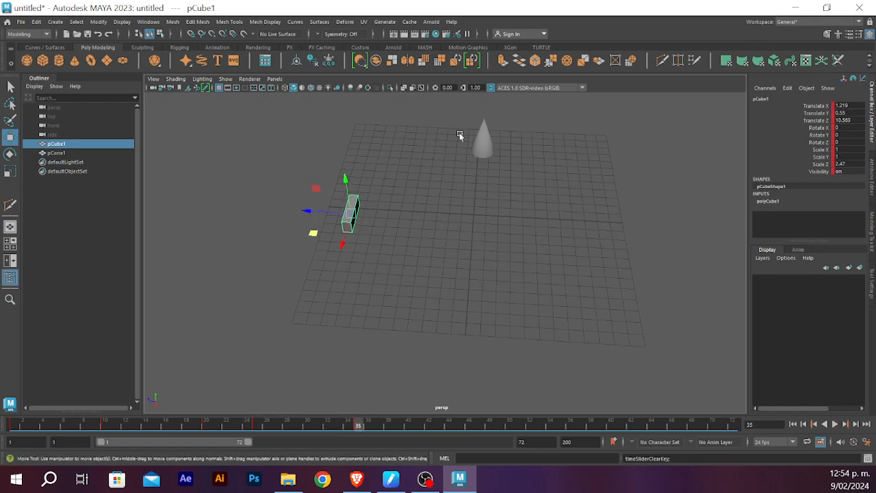
pyautogui.click(497, 140)
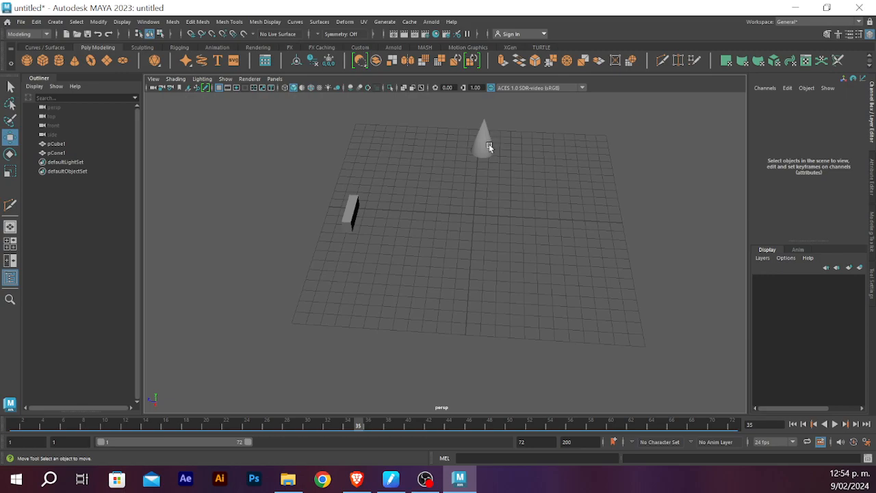
pyautogui.click(489, 143)
pyautogui.moveTo(714, 428); pyautogui.dragTo(196, 426)
pyautogui.click(596, 229)
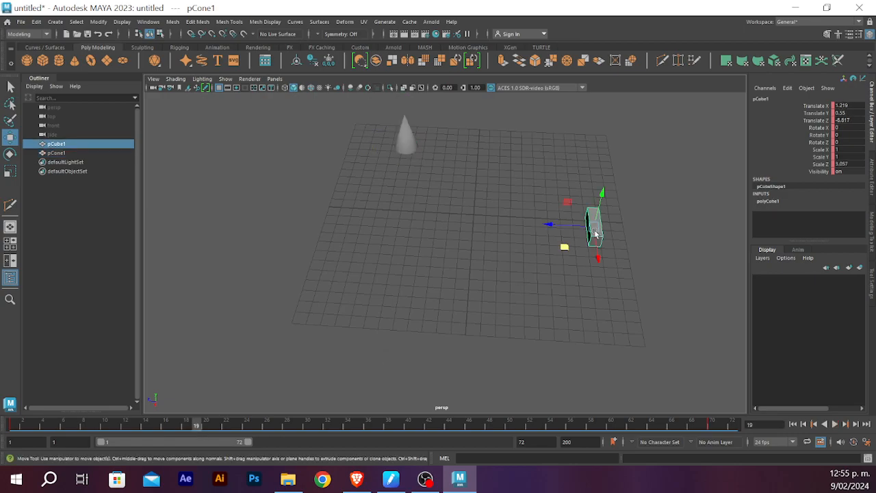
# Step: Scrub repeatedly from frame 1 with the cone selected to examine its motion between its two keyframes against the cube's
pyautogui.click(402, 140)
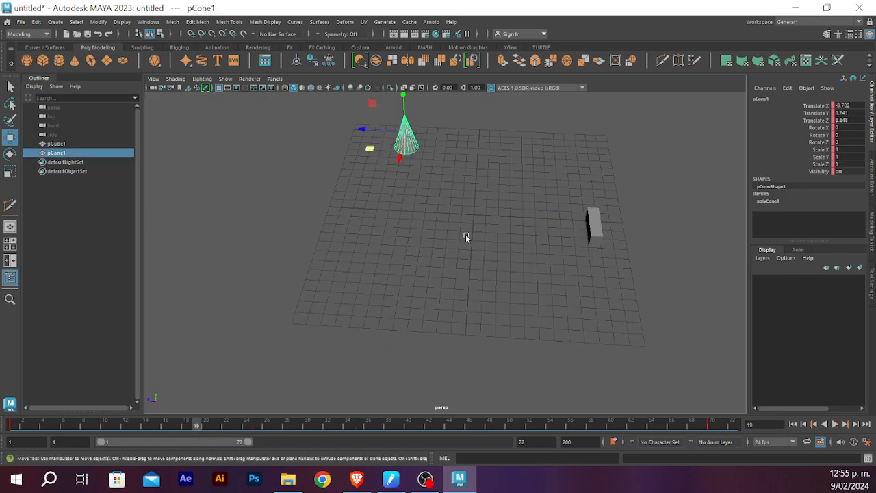
pyautogui.keyDown('alt'); pyautogui.moveTo(464, 233); pyautogui.dragTo(472, 224); pyautogui.keyUp('alt')
pyautogui.keyDown('alt'); pyautogui.moveTo(473, 213); pyautogui.dragTo(446, 221, button='middle'); pyautogui.keyUp('alt')
pyautogui.scroll(3, 423, 268)
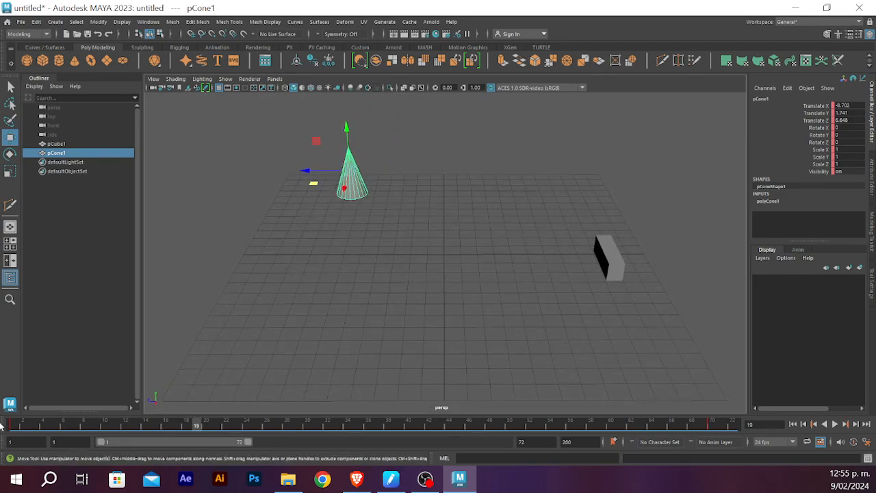
pyautogui.moveTo(11, 426); pyautogui.dragTo(419, 426)
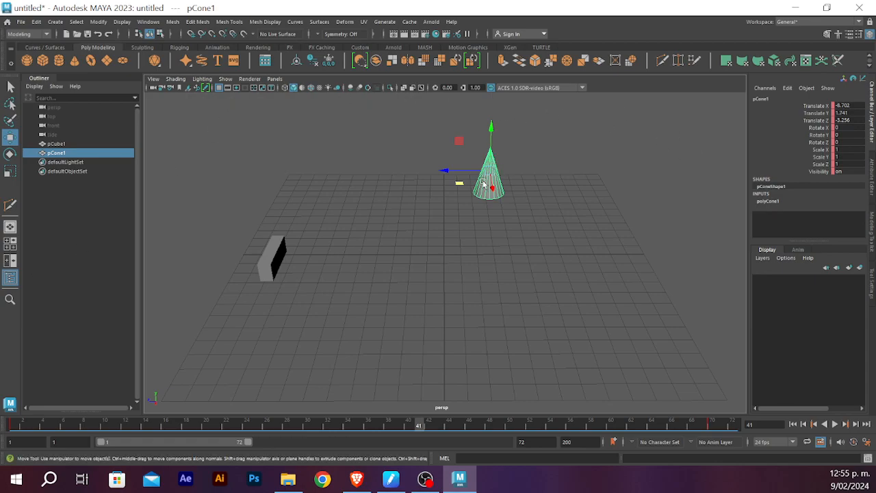
pyautogui.moveTo(12, 432); pyautogui.dragTo(163, 435)
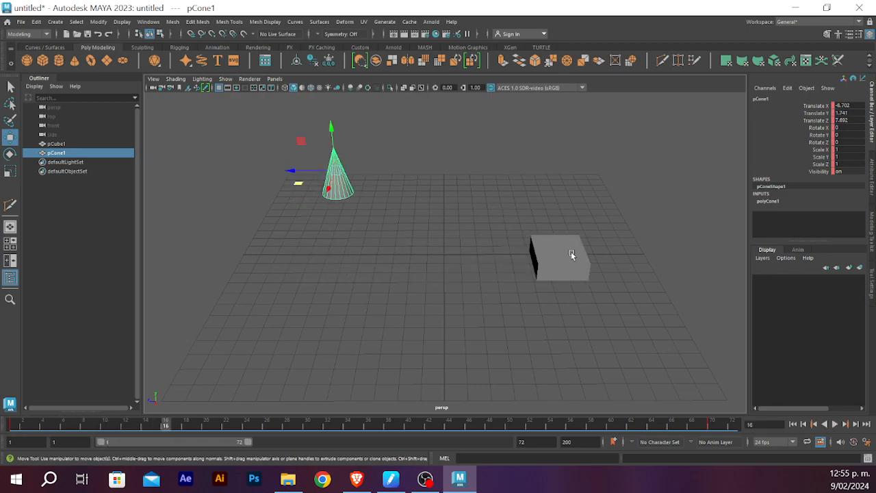
pyautogui.moveTo(14, 426); pyautogui.dragTo(378, 421)
# Step: Examine the cube's and cone's in-between positions around frames 31 to 37, selecting each object to compare its keyframes
pyautogui.click(276, 259)
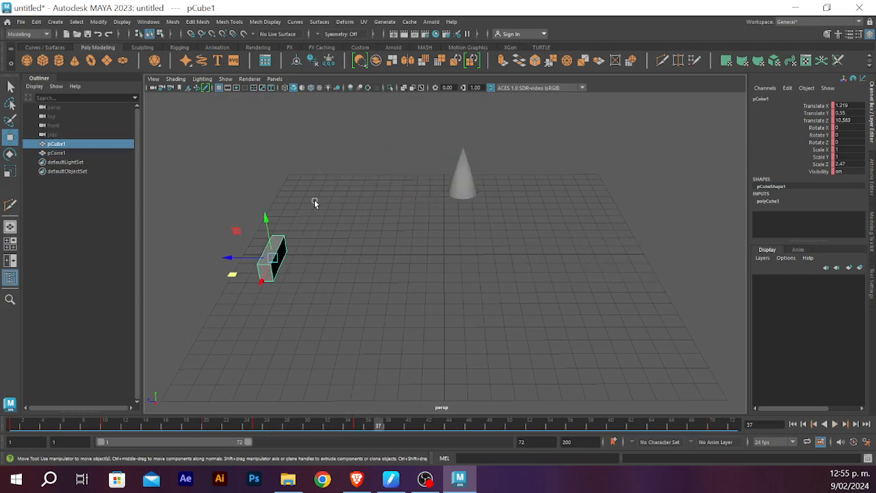
pyautogui.click(318, 194)
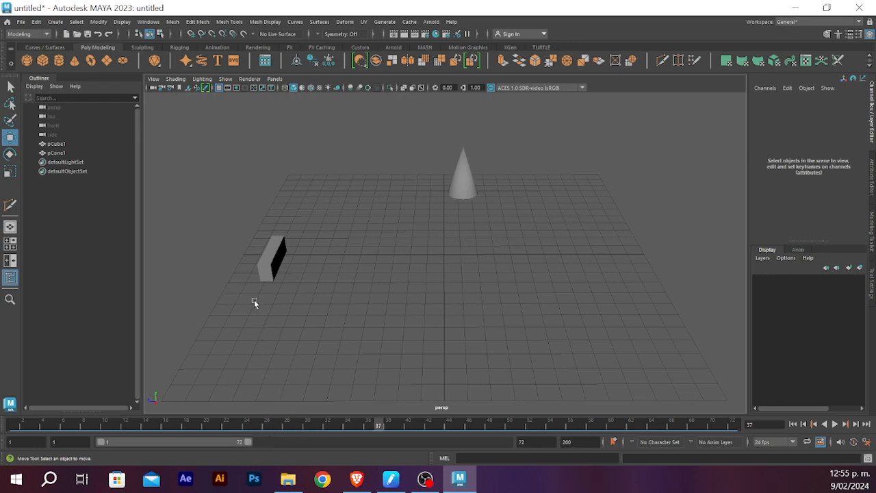
pyautogui.moveTo(311, 424); pyautogui.dragTo(318, 425)
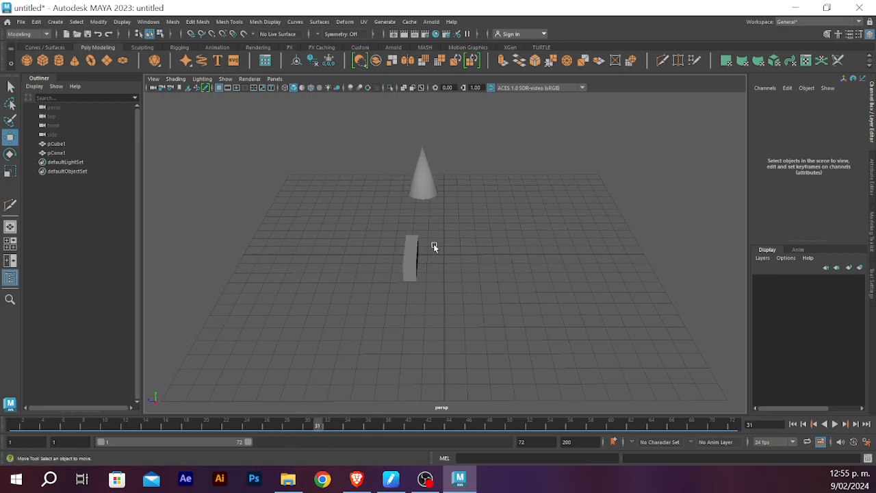
pyautogui.click(411, 263)
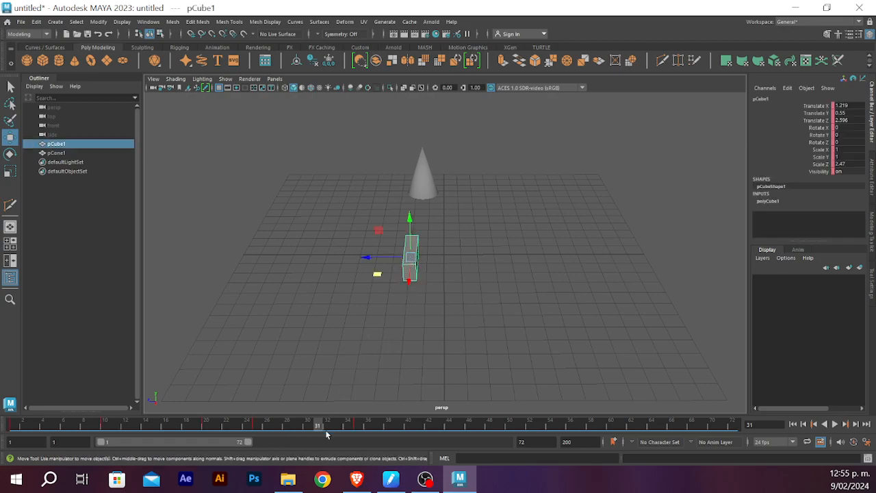
pyautogui.click(420, 183)
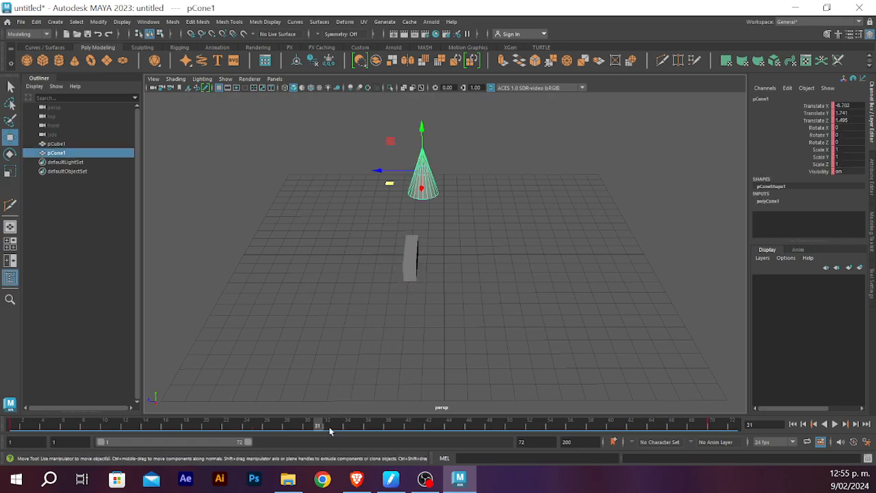
pyautogui.click(405, 265)
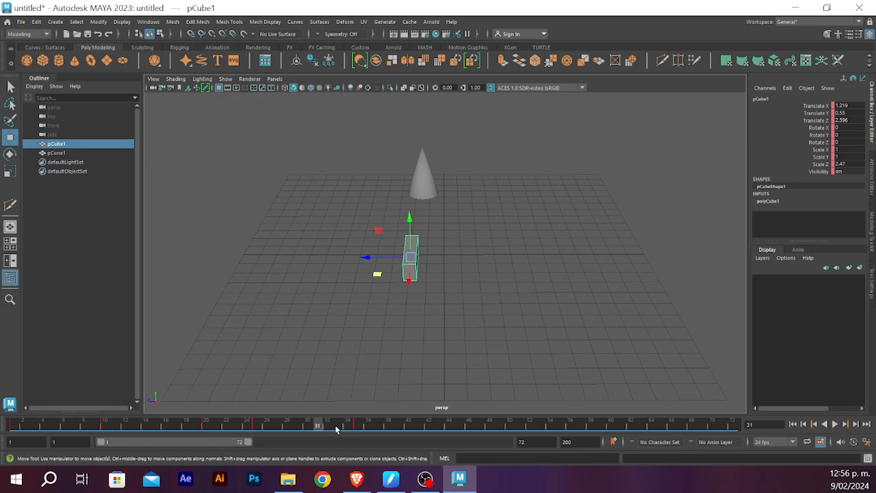
pyautogui.click(360, 426)
pyautogui.moveTo(359, 426); pyautogui.dragTo(327, 426)
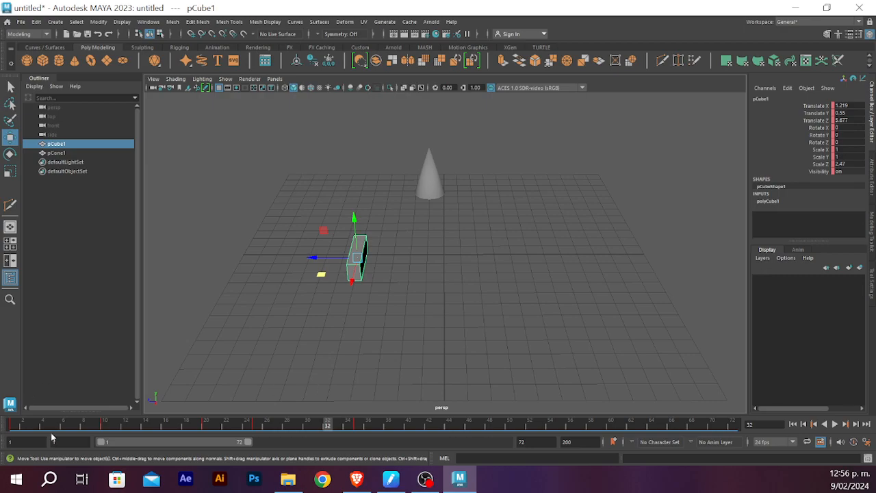
# Step: Review the cube's animation from frame 1 by scrubbing and playing it back
pyautogui.click(14, 428)
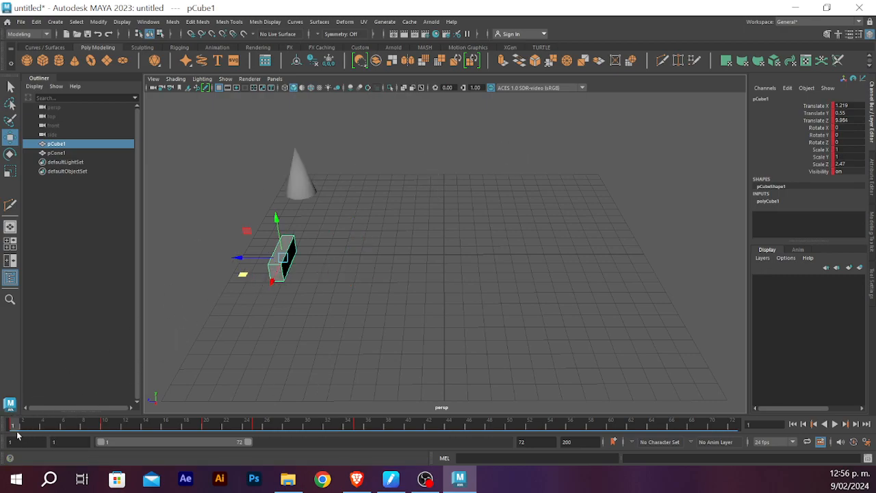
pyautogui.moveTo(13, 428); pyautogui.dragTo(138, 430)
pyautogui.rightClick(138, 430)
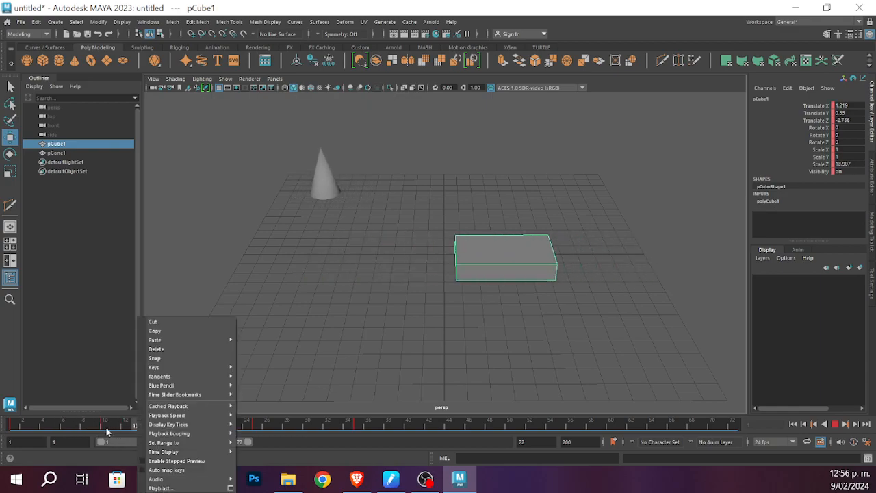
pyautogui.click(106, 430)
pyautogui.hotkey('alt', 'v')
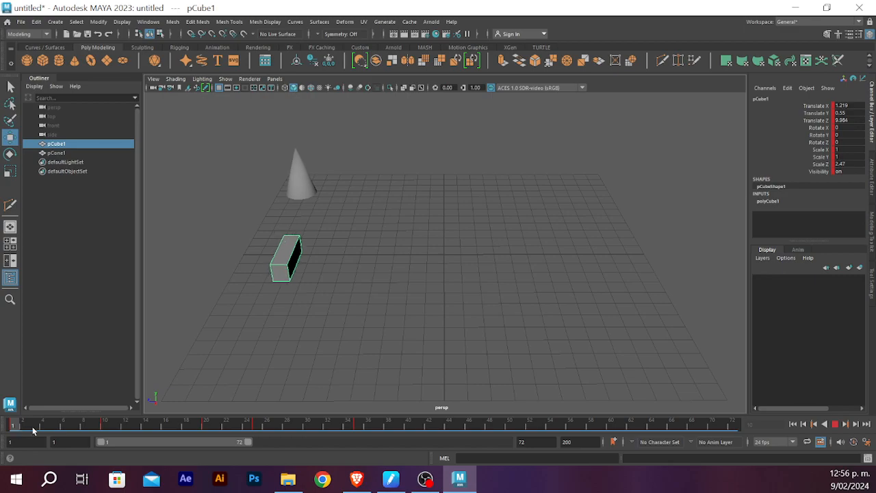
# Step: Try stretching the cube at frame 10 to a Z scale of about 70.3 and replay from frame 1
pyautogui.moveTo(112, 427); pyautogui.dragTo(105, 427)
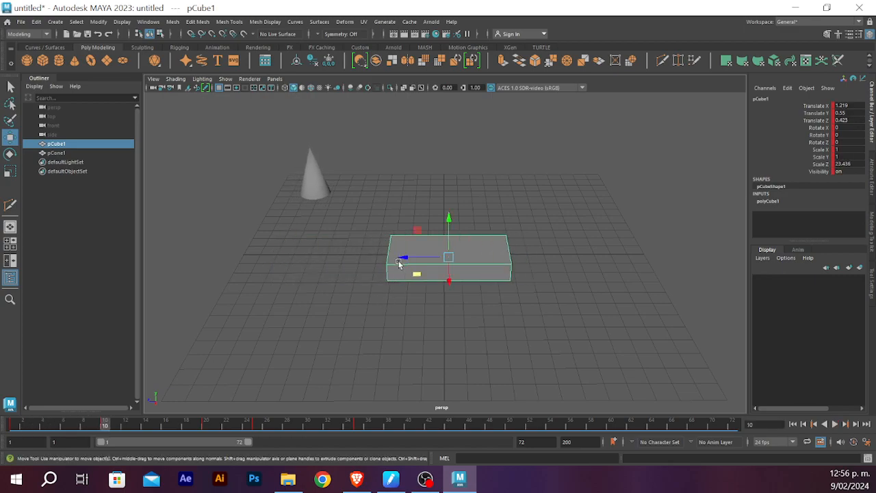
pyautogui.press('r')
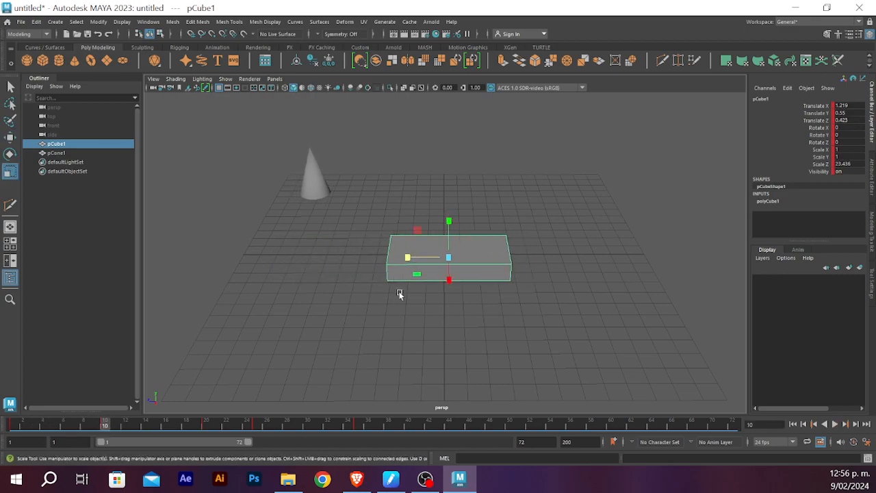
pyautogui.moveTo(409, 258); pyautogui.dragTo(329, 260)
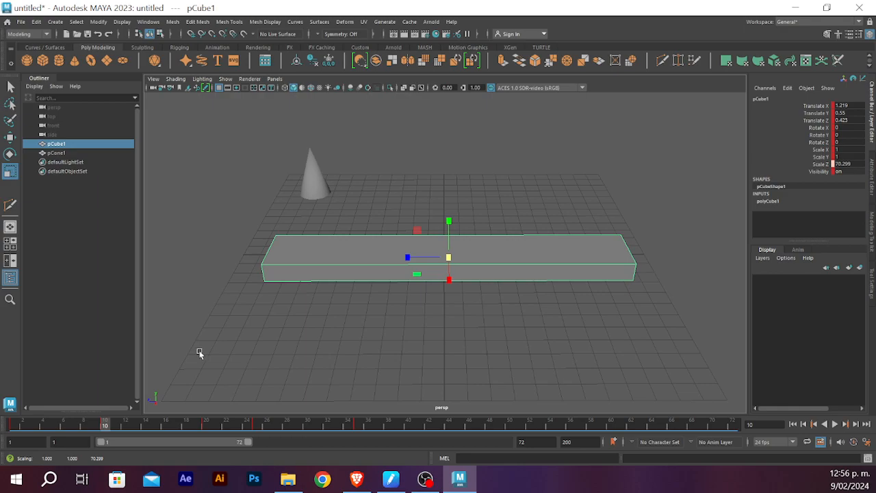
pyautogui.doubleClick(15, 423)
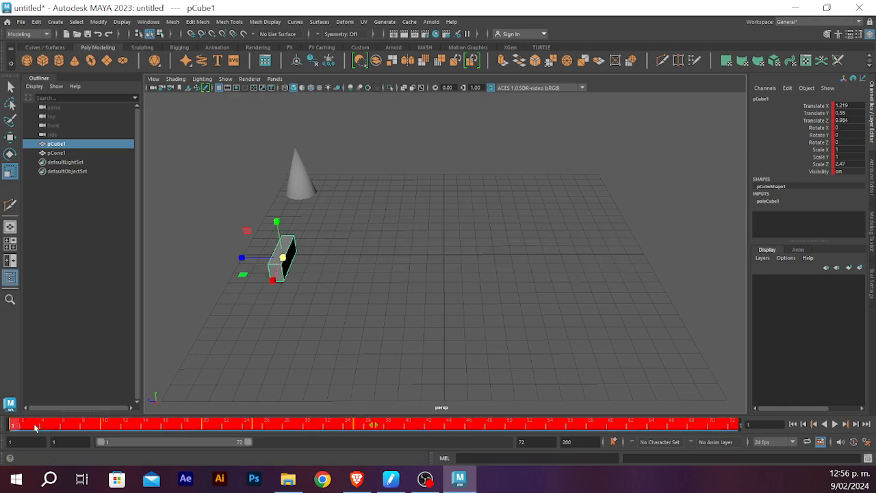
pyautogui.click(34, 425)
pyautogui.click(13, 426)
pyautogui.hotkey('alt', 'v')
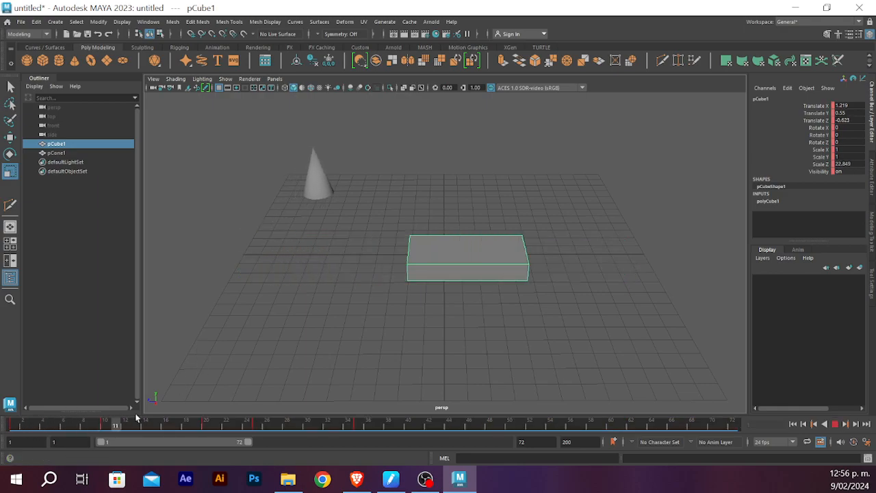
# Step: Stretch the cube's frame 10 key pose to a Z scale of about 75 and play the animation from frame 1
pyautogui.click(104, 425)
pyautogui.press('r')
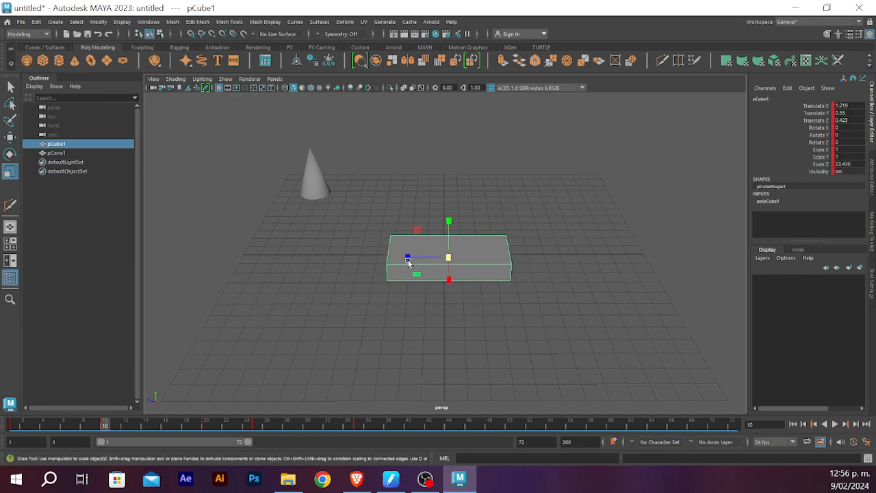
pyautogui.moveTo(408, 261); pyautogui.dragTo(318, 271)
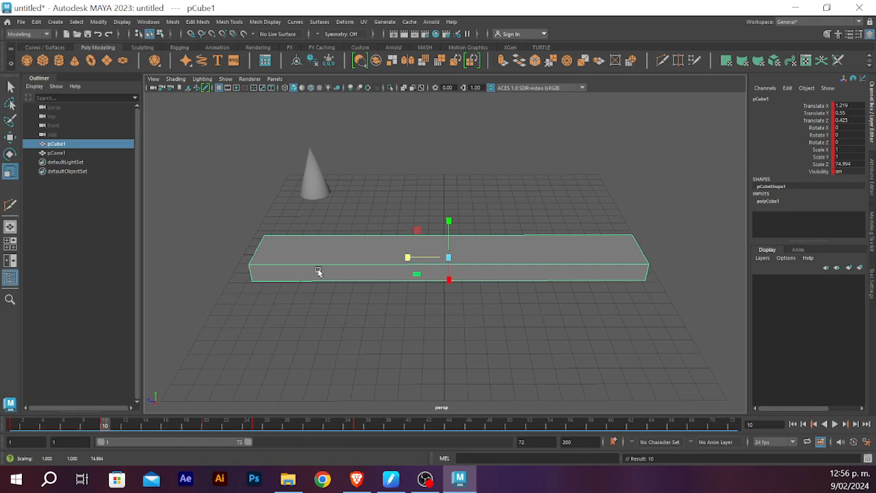
pyautogui.click(15, 425)
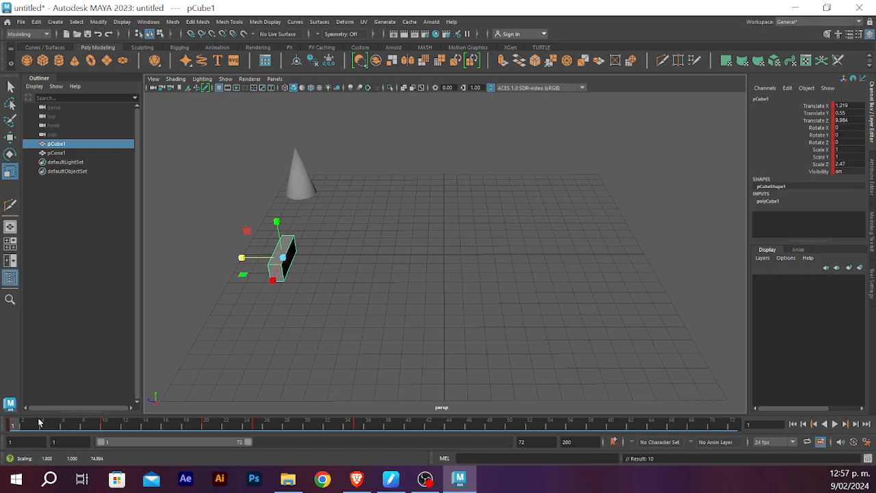
pyautogui.hotkey('alt', 'v')
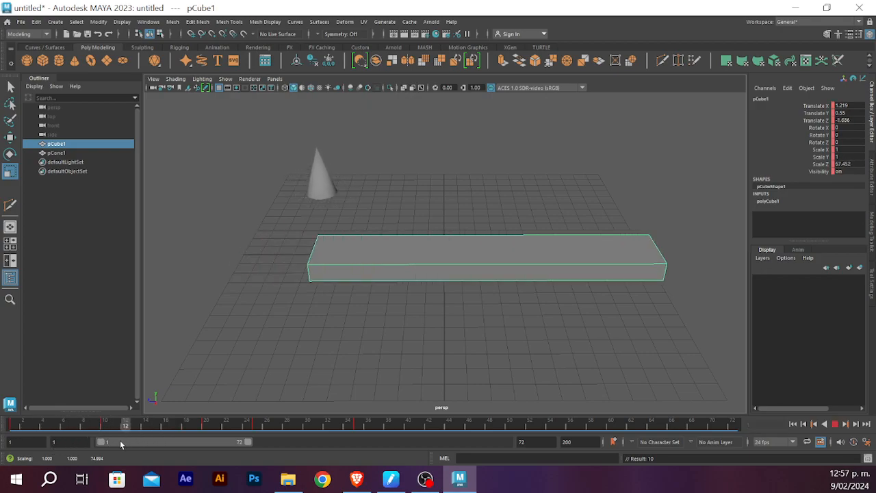
pyautogui.hotkey('alt', 'v')
# Step: Try reducing the cube's Z scale at frame 10 to about 63.3, replay from frame 1 and return to frame 10
pyautogui.press('r')
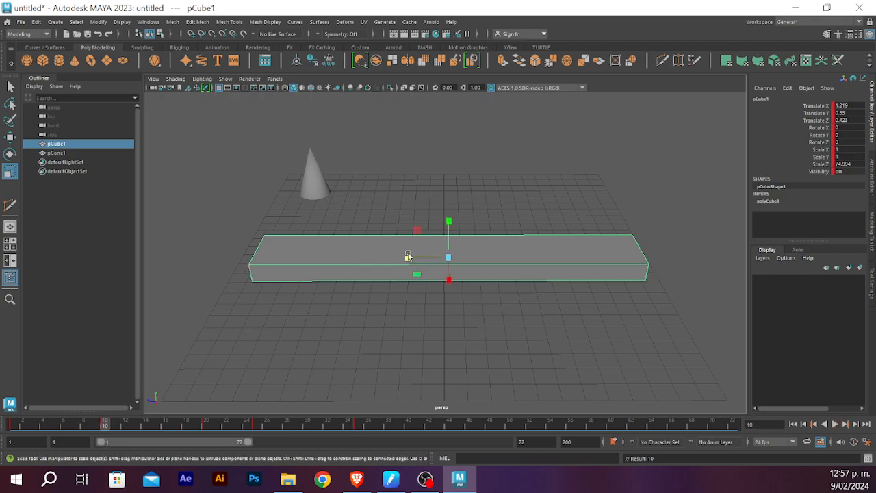
pyautogui.moveTo(408, 256)
pyautogui.mouseDown()
pyautogui.moveTo(417, 259)
pyautogui.moveTo(409, 256)
pyautogui.mouseUp()
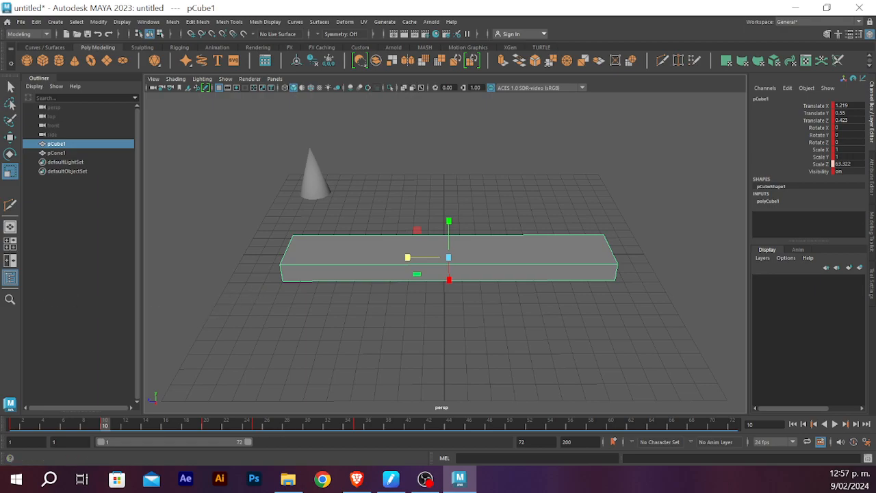
pyautogui.click(15, 424)
pyautogui.hotkey('alt', 'v')
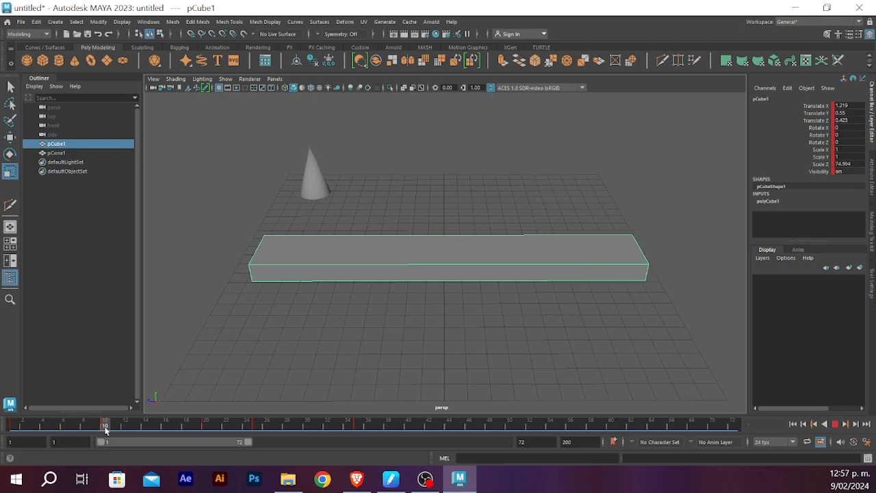
pyautogui.moveTo(89, 432)
pyautogui.mouseDown()
pyautogui.moveTo(26, 425)
pyautogui.moveTo(104, 429)
pyautogui.mouseUp()
pyautogui.press('r')
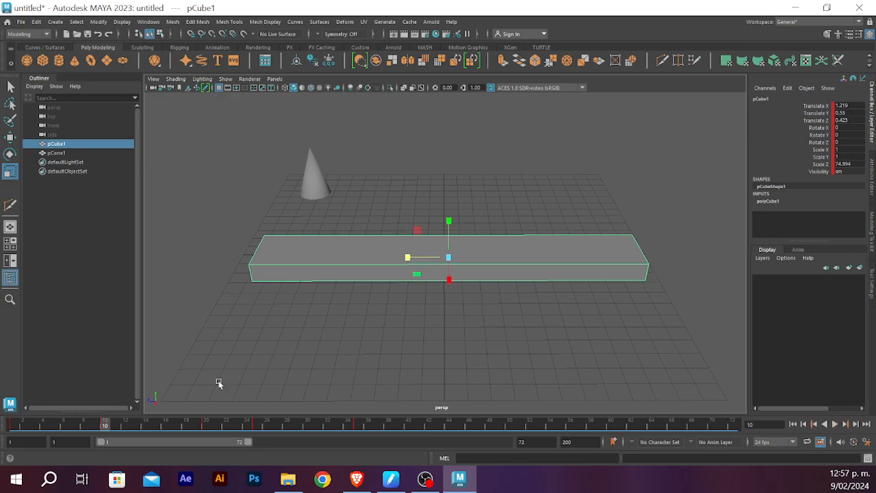
# Step: Reduce the cube's frame 10 stretch to a Z scale of about 55.8, play from frame 1 and scrub to frame 20
pyautogui.moveTo(405, 256)
pyautogui.mouseDown()
pyautogui.moveTo(432, 258)
pyautogui.moveTo(411, 259)
pyautogui.moveTo(418, 258)
pyautogui.mouseUp()
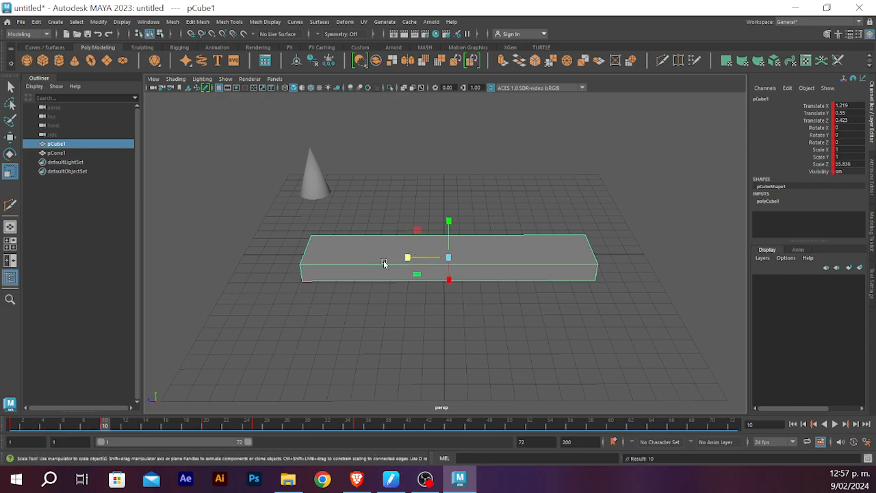
pyautogui.click(15, 425)
pyautogui.hotkey('alt', 'v')
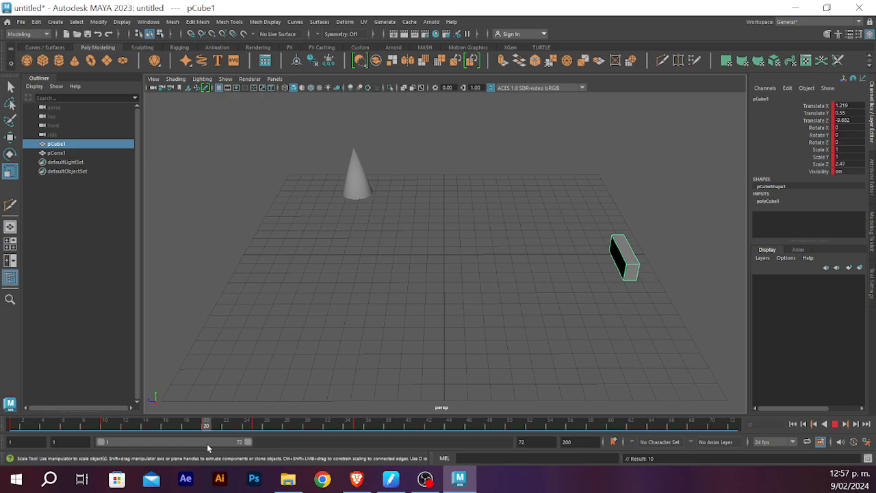
pyautogui.click(61, 425)
pyautogui.moveTo(61, 424)
pyautogui.mouseDown()
pyautogui.moveTo(195, 431)
pyautogui.moveTo(36, 445)
pyautogui.moveTo(213, 442)
pyautogui.moveTo(206, 435)
pyautogui.mouseUp()
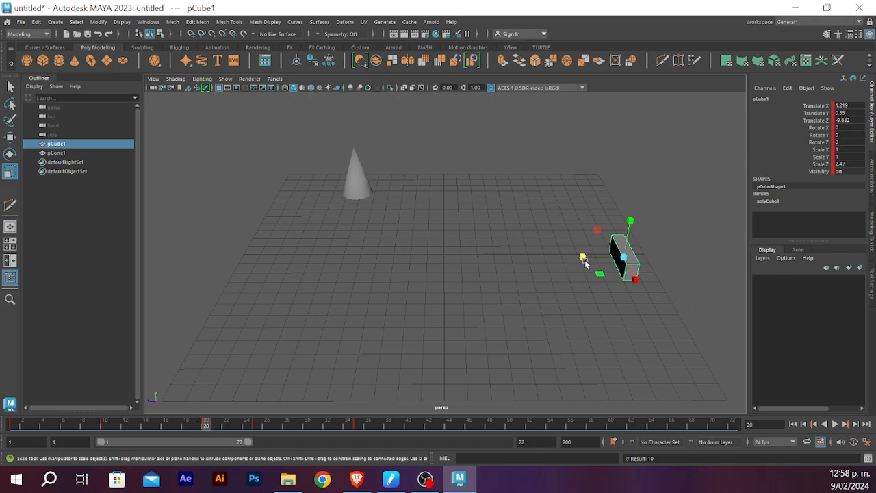
# Step: Move the cube at frame 25 farther along Z to about -20.3 and set a keyframe for this pose
pyautogui.click(255, 425)
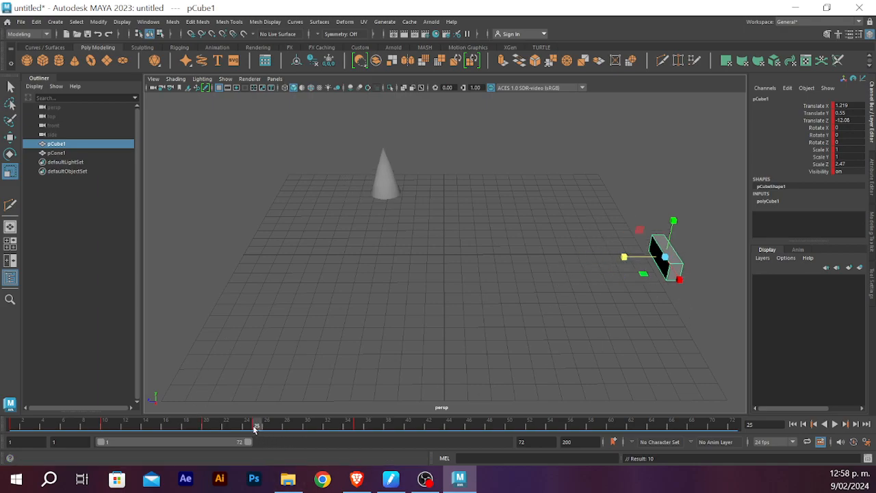
pyautogui.press('w')
pyautogui.moveTo(628, 257); pyautogui.dragTo(769, 250)
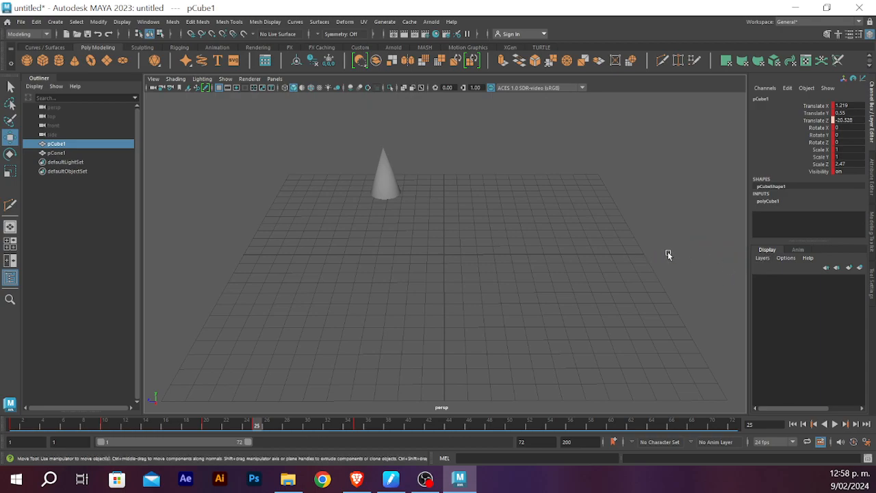
pyautogui.scroll(-3, 668, 254)
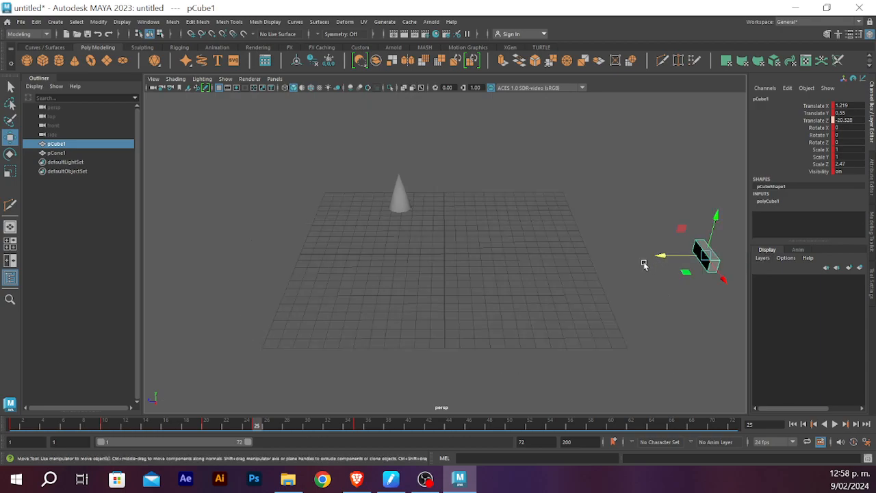
pyautogui.press('s')
# Step: Scrub the cube's animation from frame 25 to 35 and play it back to review the extended movement
pyautogui.moveTo(261, 427); pyautogui.dragTo(358, 426)
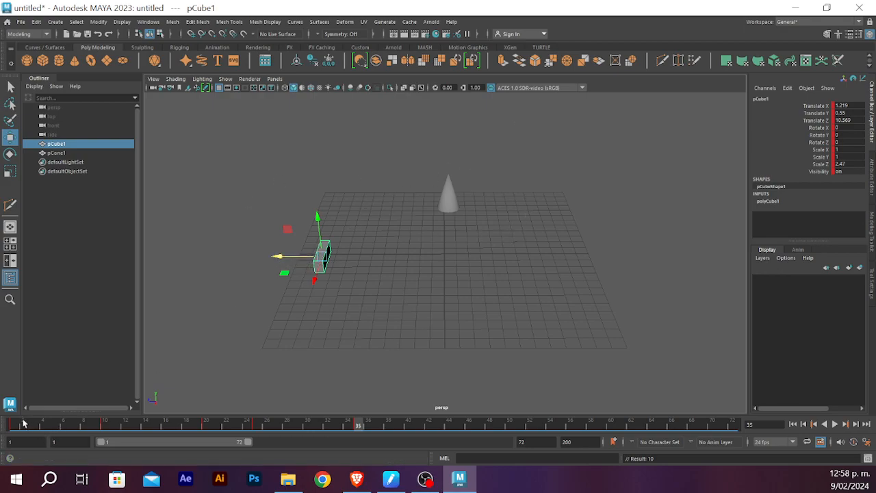
pyautogui.hotkey('alt', 'v')
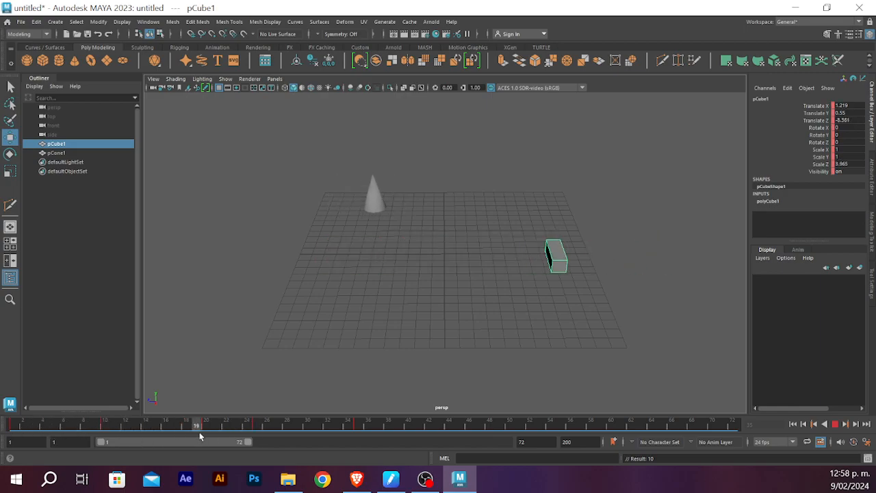
pyautogui.hotkey('alt', 'v')
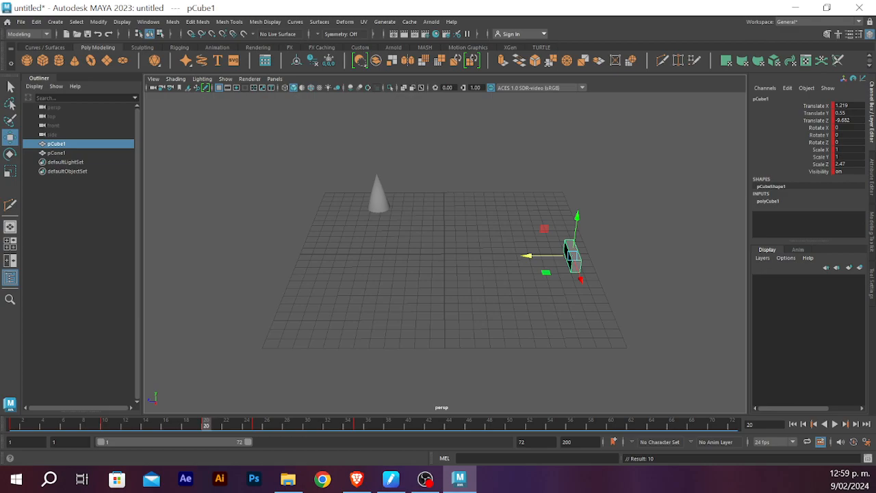
# Step: Try moving the cube at frame 20 back along Z to about 5.27 and view it from a low angle
pyautogui.click(467, 295)
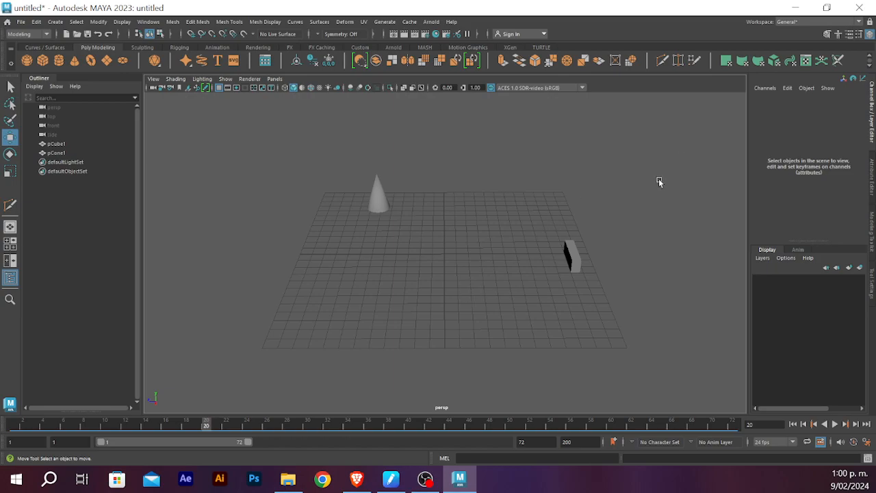
pyautogui.click(576, 247)
pyautogui.keyDown('alt'); pyautogui.moveTo(507, 288); pyautogui.dragTo(459, 267); pyautogui.keyUp('alt')
pyautogui.moveTo(616, 270); pyautogui.dragTo(312, 292)
pyautogui.keyDown('alt'); pyautogui.moveTo(444, 309); pyautogui.dragTo(450, 291); pyautogui.keyUp('alt')
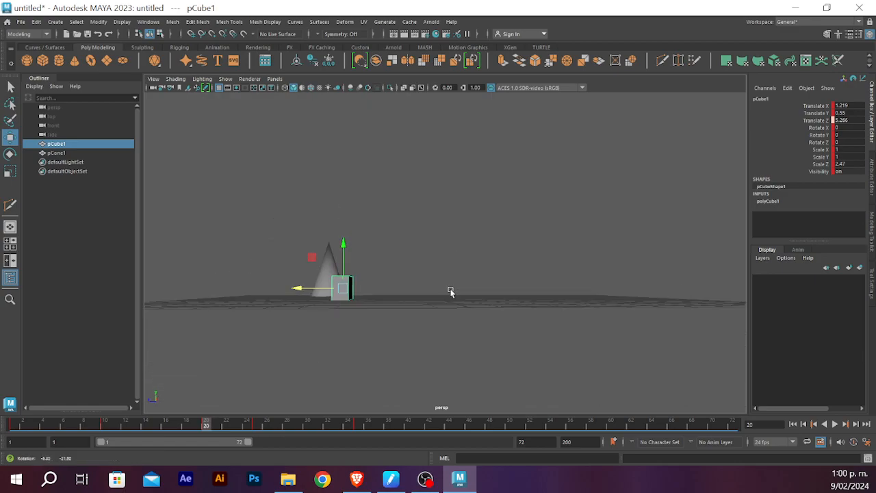
# Step: Deselect the cube, switch to the front view and play the animation from frame 1
pyautogui.click(402, 273)
pyautogui.press('space')
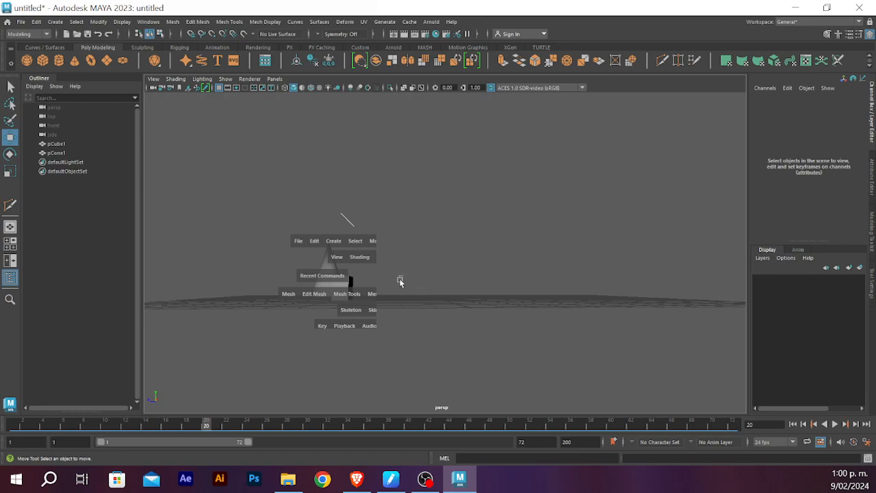
pyautogui.press('space')
pyautogui.moveTo(264, 276); pyautogui.dragTo(273, 299)
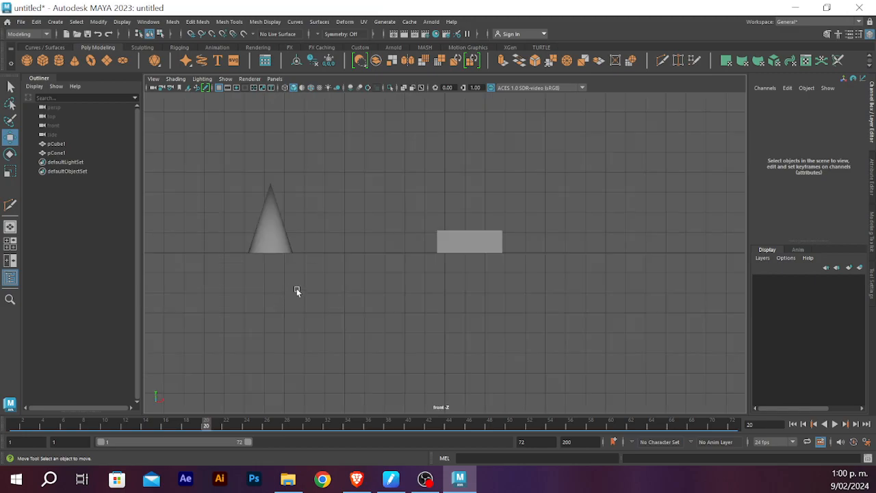
pyautogui.scroll(2, 403, 222)
pyautogui.keyDown('alt'); pyautogui.moveTo(402, 228); pyautogui.dragTo(417, 284, button='middle'); pyautogui.keyUp('alt')
pyautogui.click(13, 425)
pyautogui.hotkey('alt', 'v')
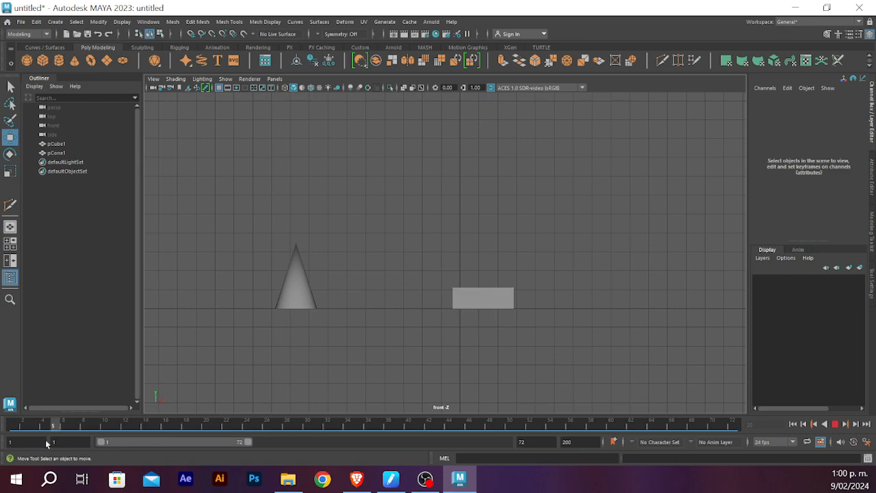
pyautogui.hotkey('alt', 'v')
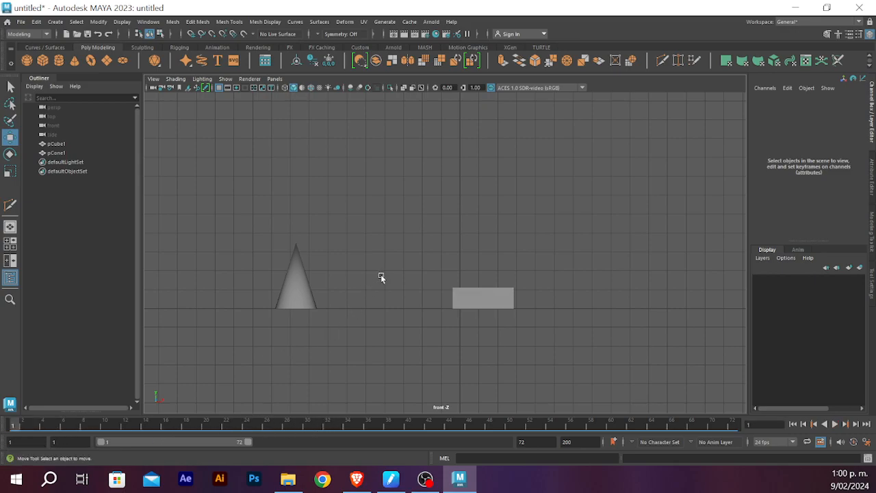
# Step: Compare the cube and cone in the perspective and front views, ending in the perspective view
pyautogui.press('space')
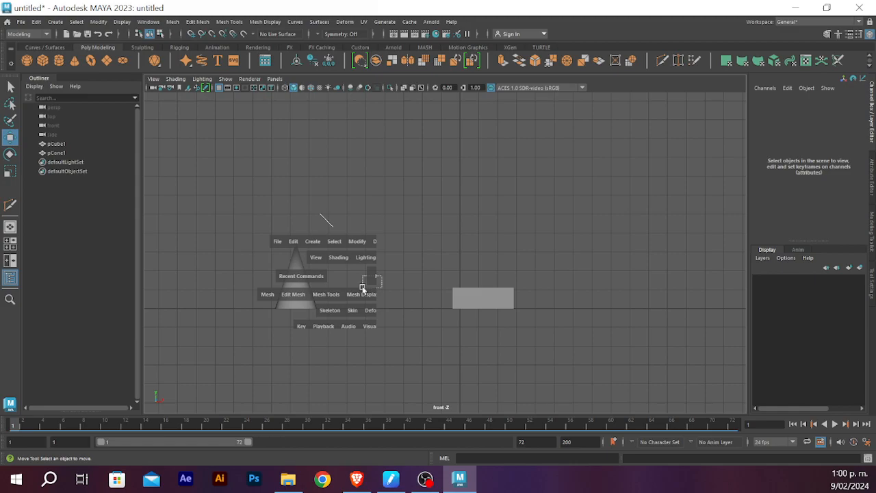
pyautogui.press('space')
pyautogui.moveTo(267, 287); pyautogui.dragTo(271, 260)
pyautogui.keyDown('alt'); pyautogui.moveTo(446, 266); pyautogui.dragTo(442, 283); pyautogui.keyUp('alt')
pyautogui.press('space')
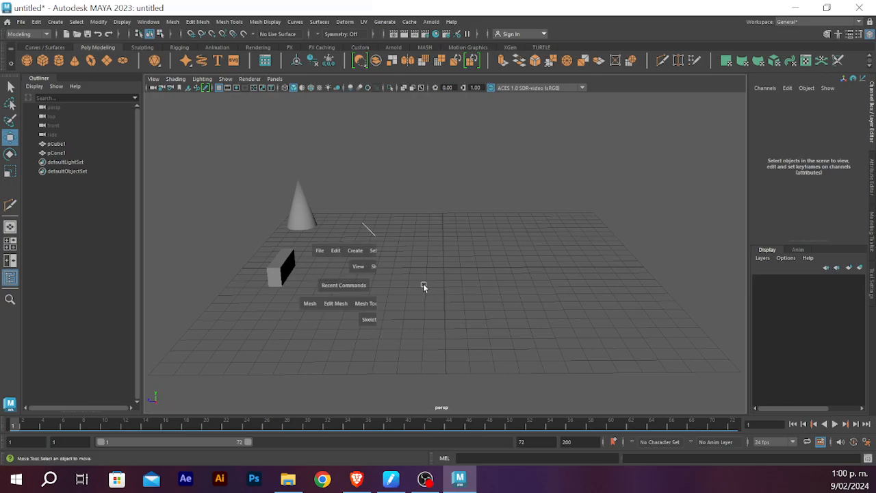
pyautogui.press('space')
pyautogui.moveTo(215, 290); pyautogui.dragTo(221, 308)
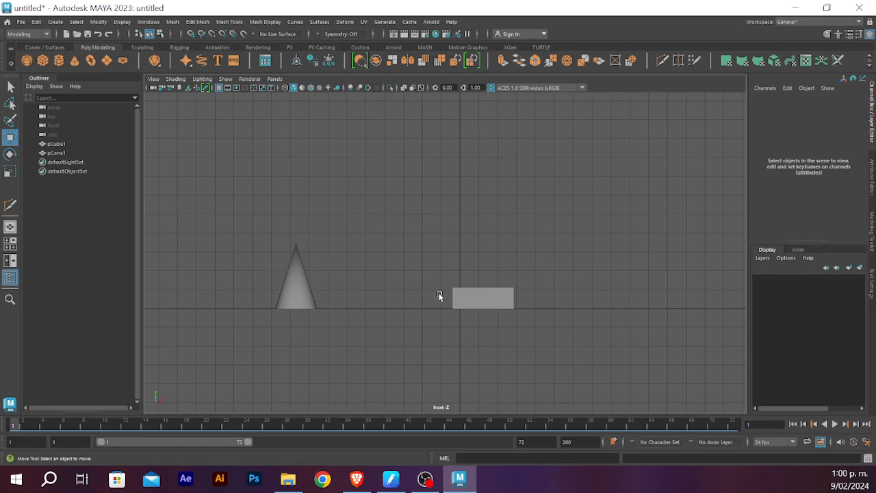
pyautogui.press('space')
pyautogui.press('space')
pyautogui.moveTo(254, 286); pyautogui.dragTo(256, 277)
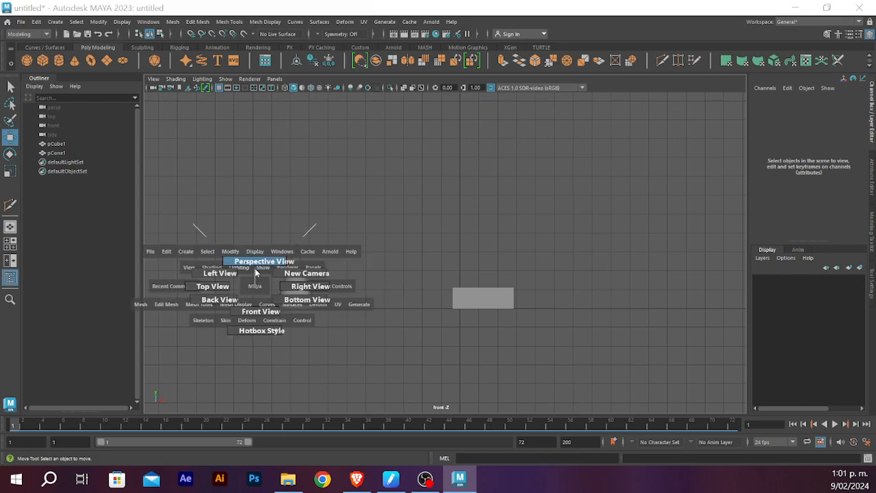
pyautogui.moveTo(255, 272); pyautogui.dragTo(255, 269)
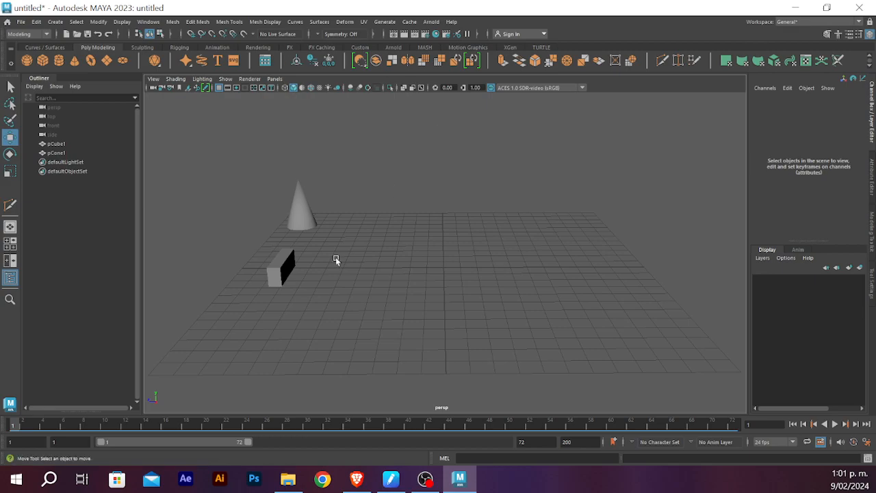
pyautogui.click(794, 7)
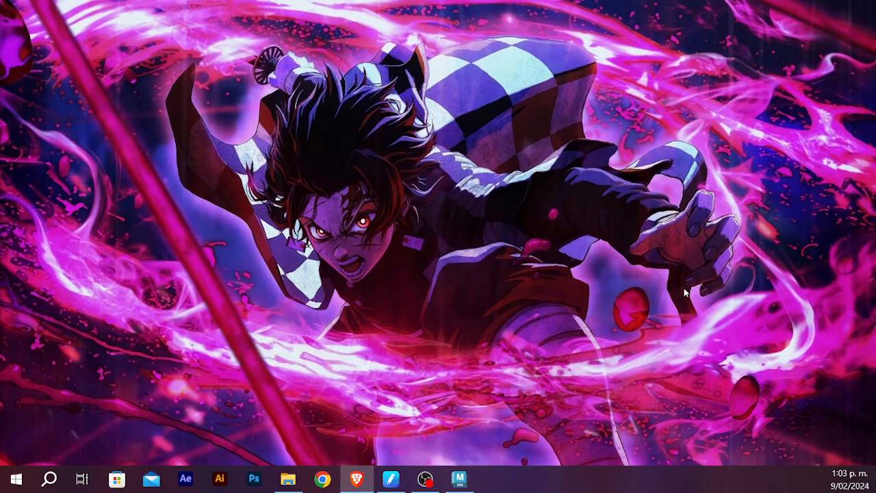
pyautogui.click(460, 484)
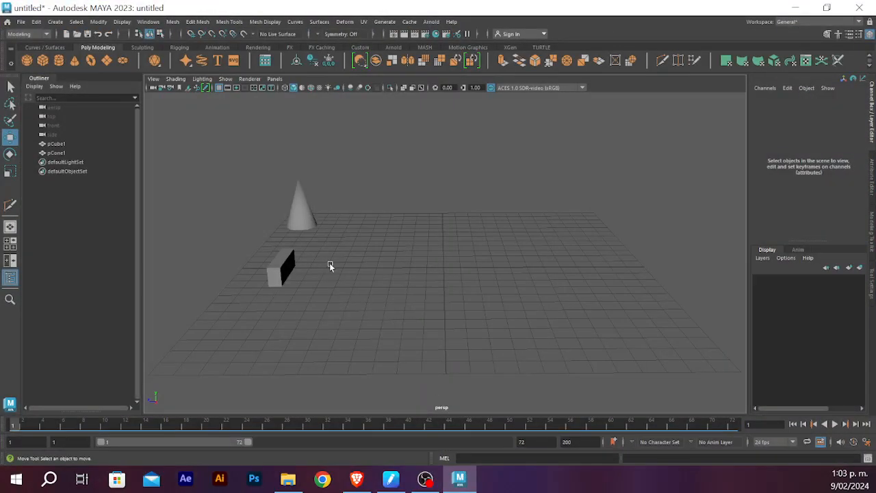
pyautogui.click(796, 7)
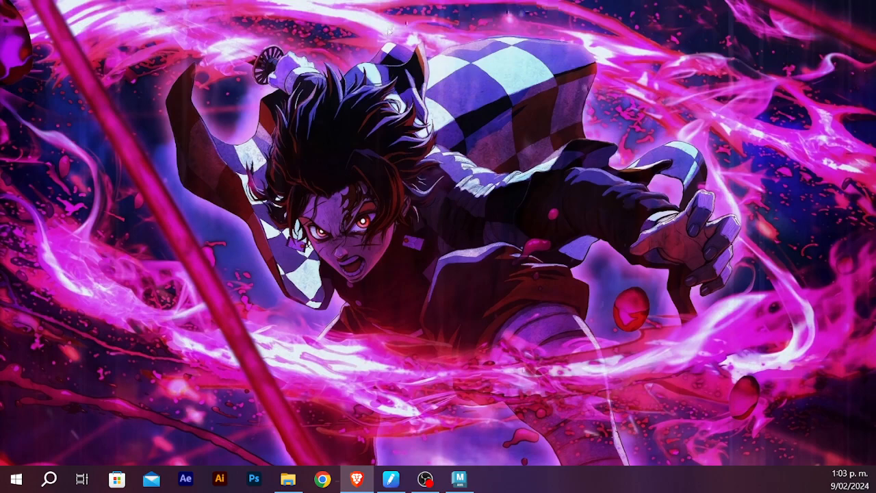
pyautogui.click(460, 479)
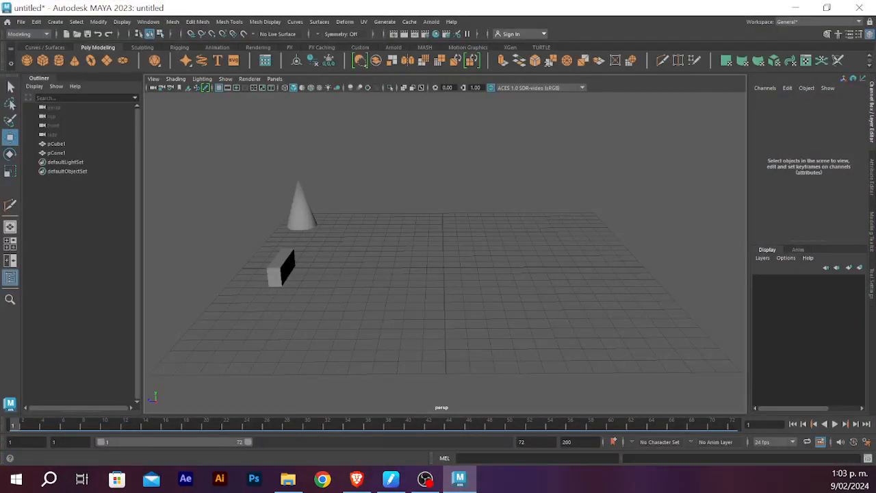